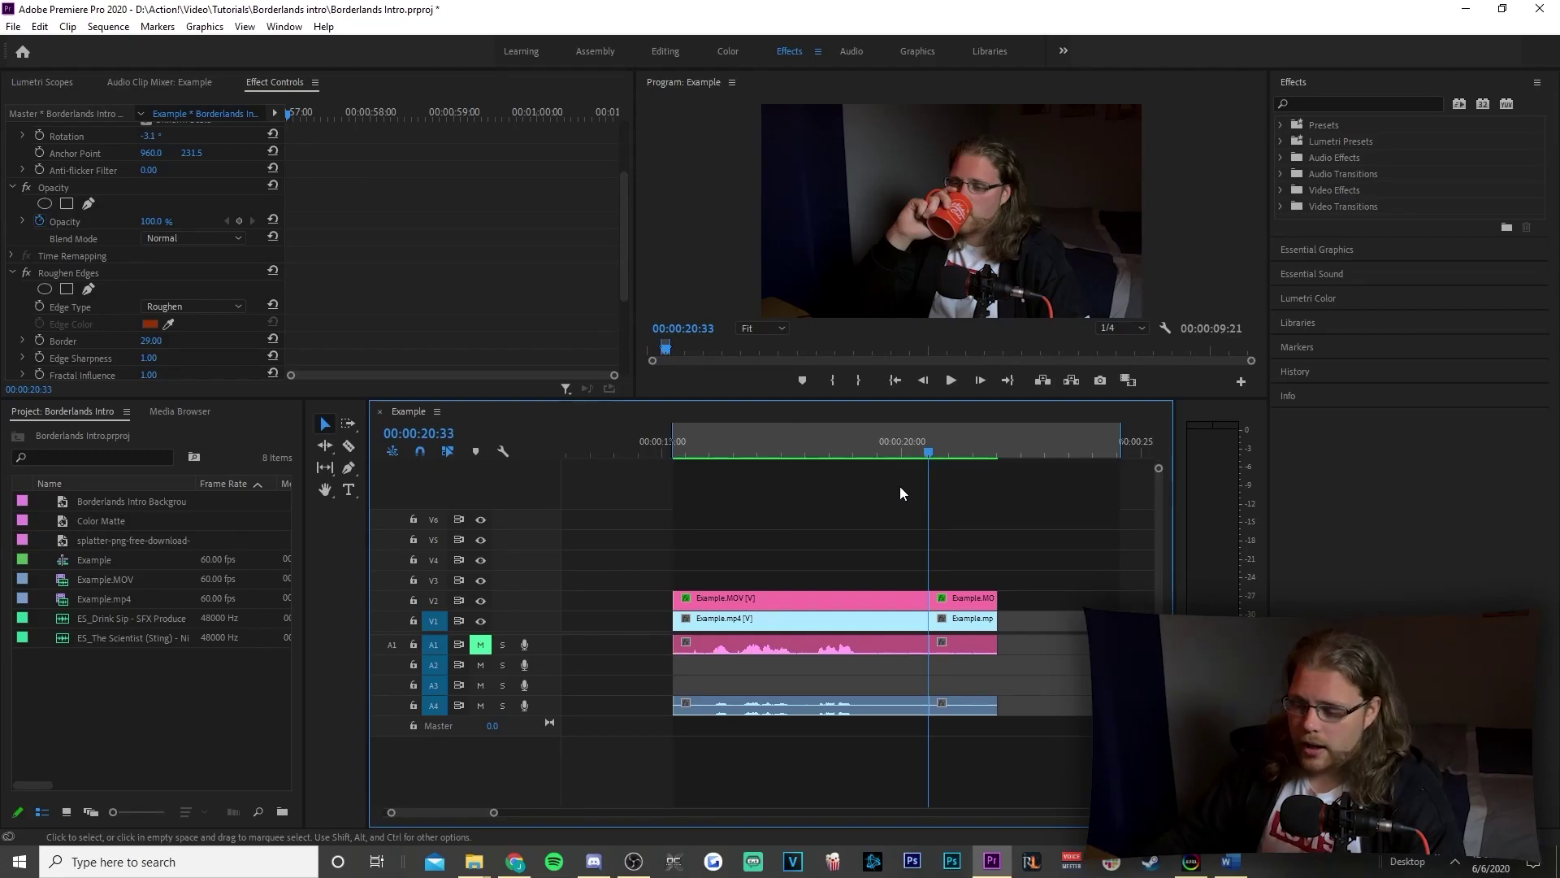
# Cut the Example clips at the 00:00:20:33 drinking frame, then move the playhead past 00:00:21:00.
pyautogui.moveTo(923, 449); pyautogui.dragTo(905, 461)
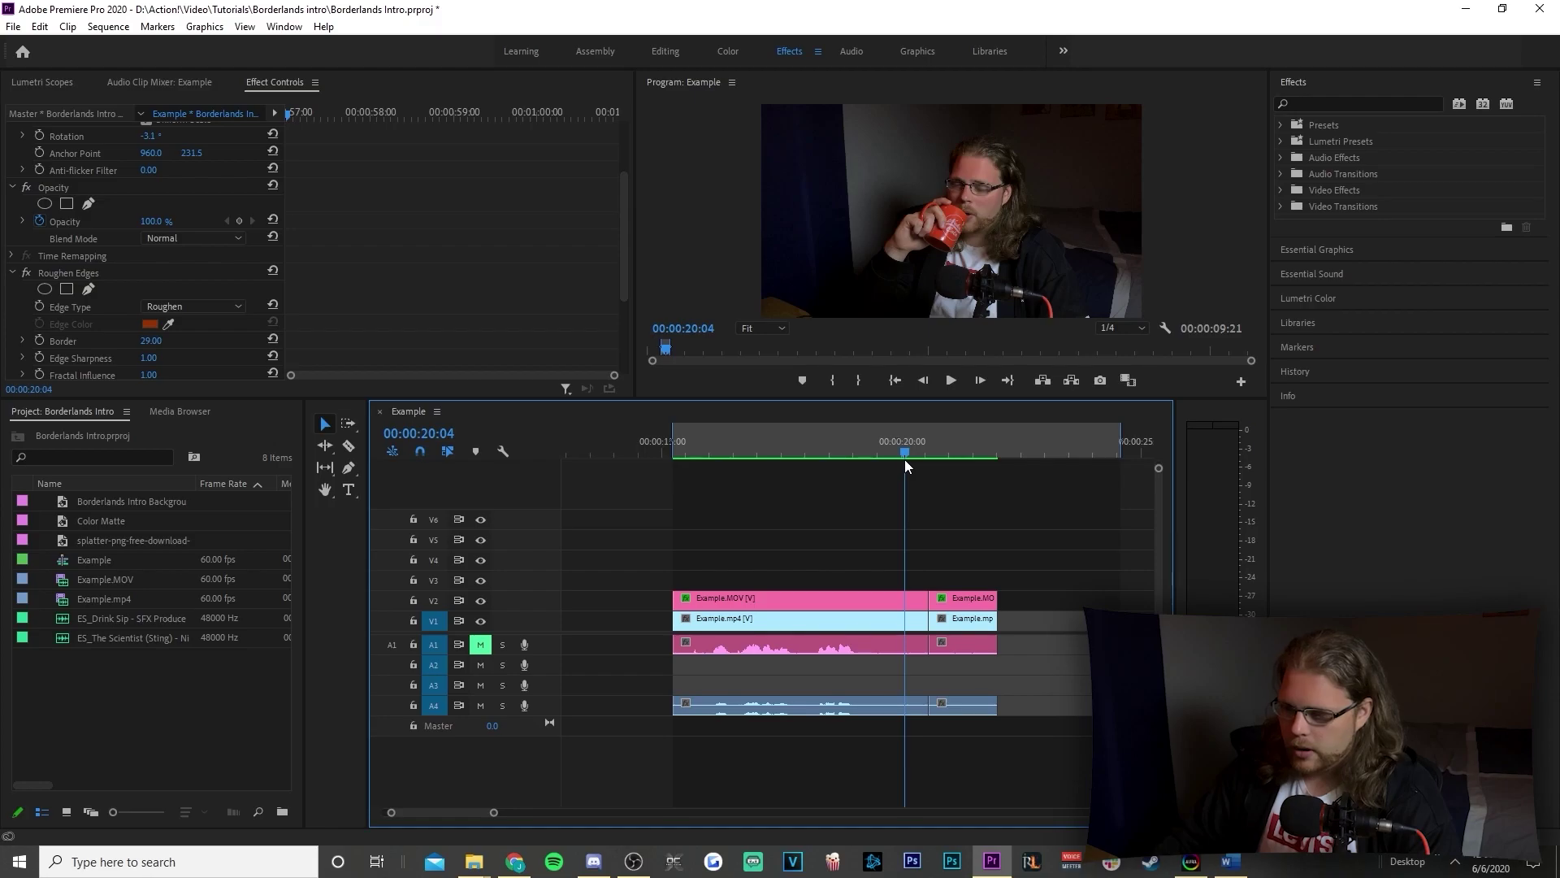
pyautogui.moveTo(900, 452); pyautogui.dragTo(929, 453)
pyautogui.press('c')
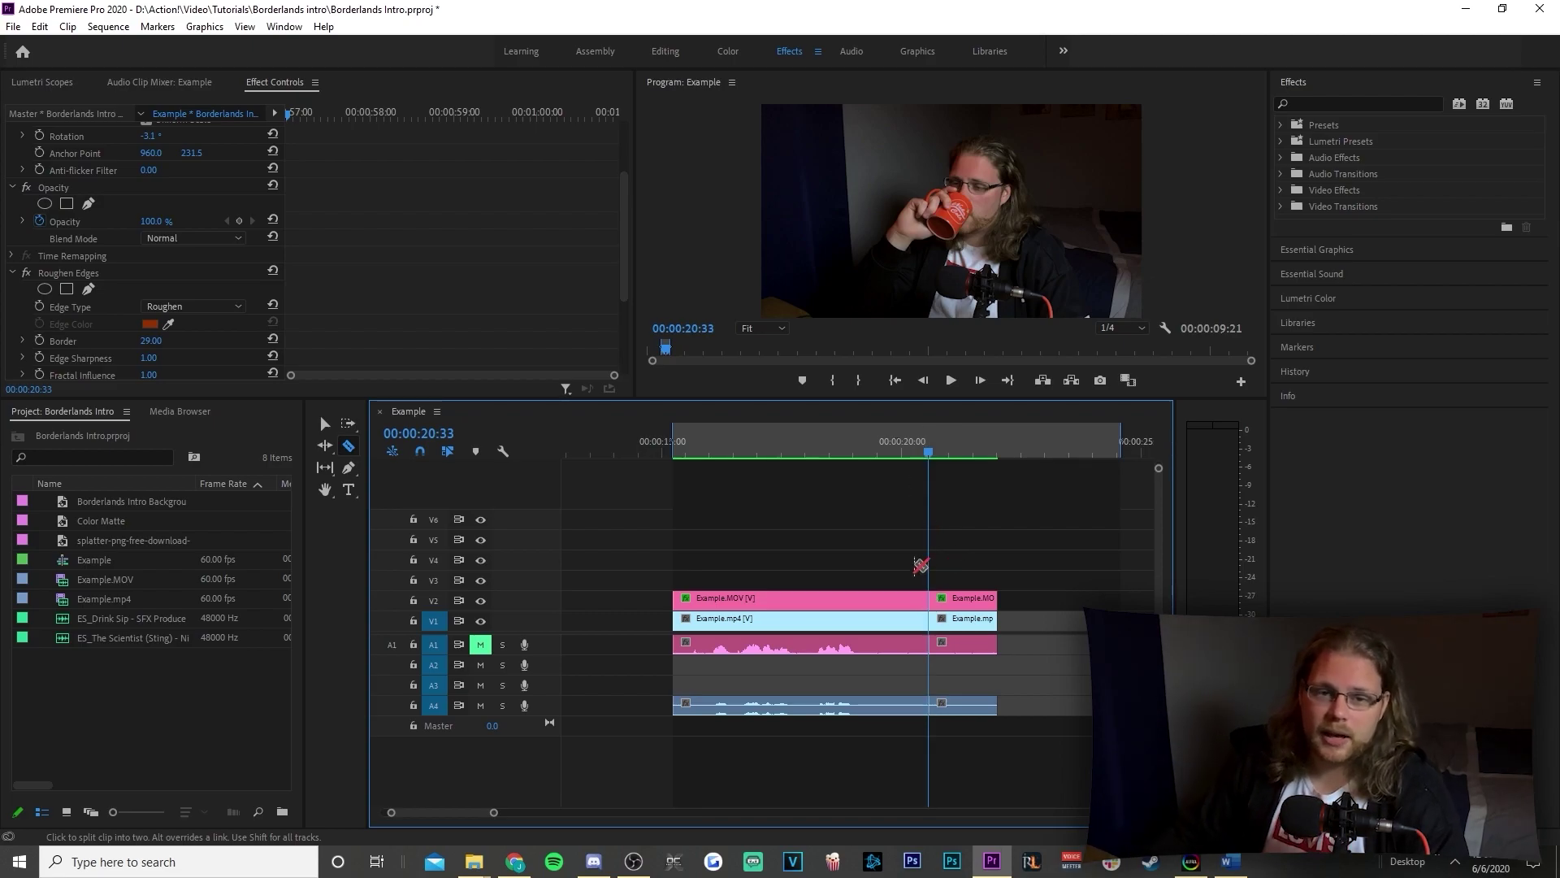
pyautogui.press('v')
pyautogui.scroll(-2, 856, 530)
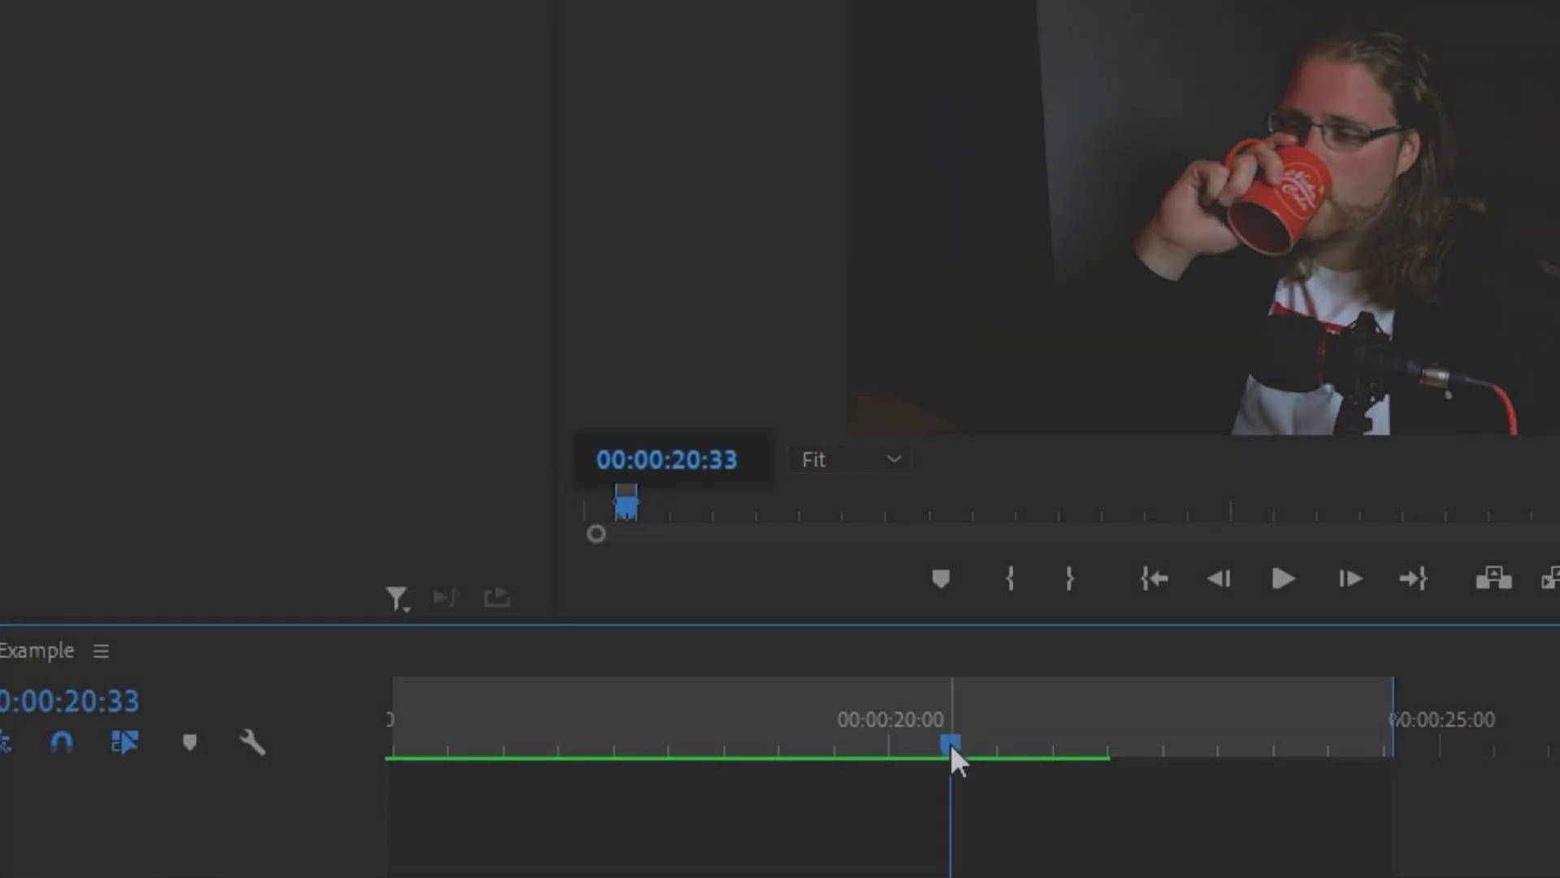
pyautogui.moveTo(965, 742); pyautogui.dragTo(1055, 755)
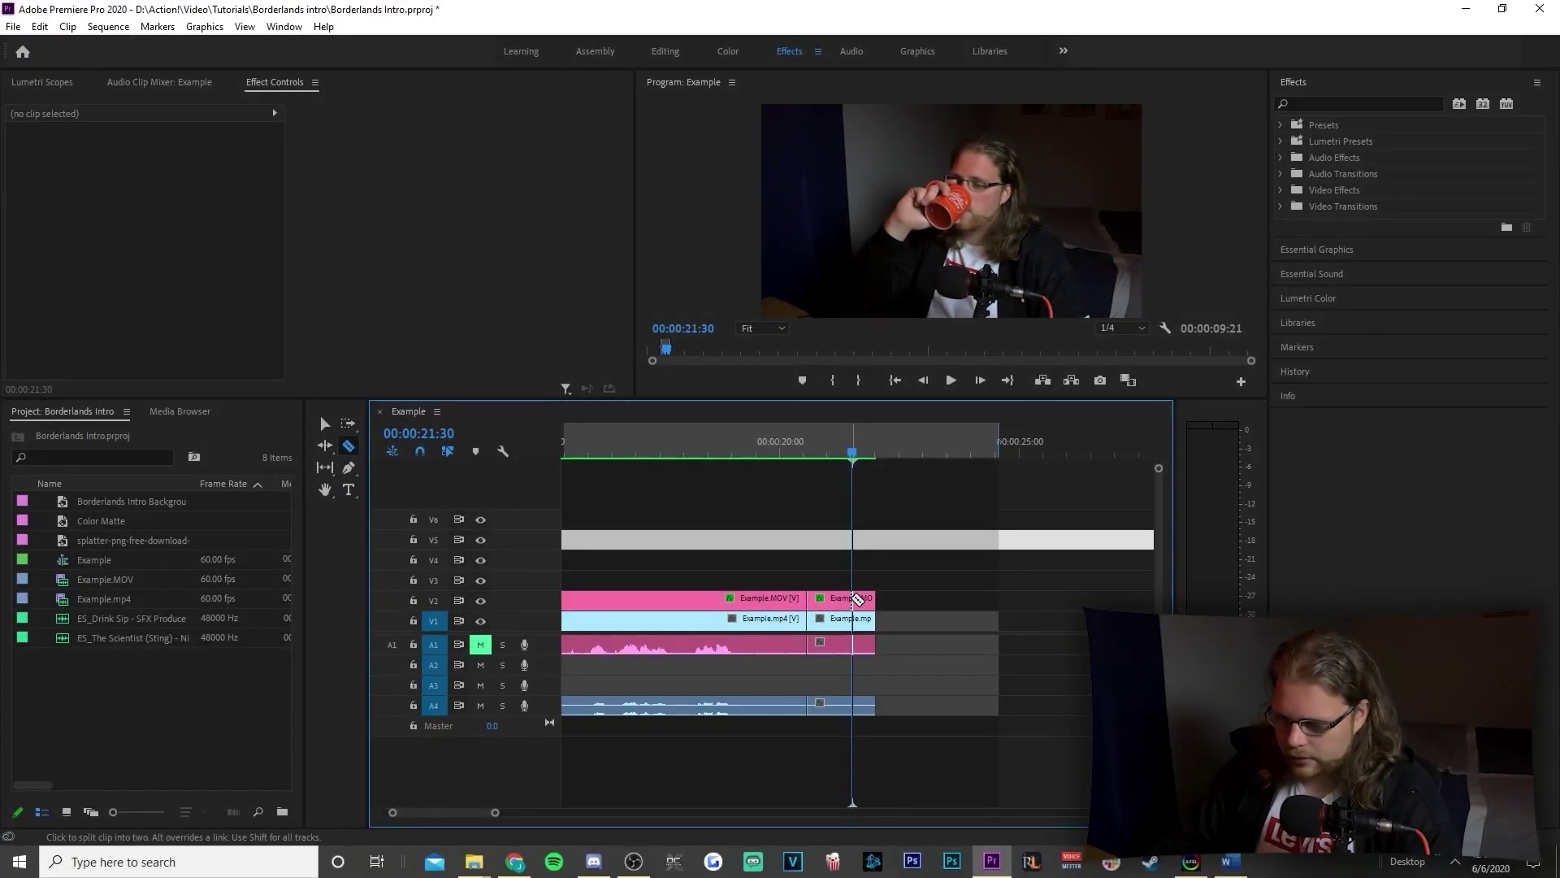
# Select the clip ends after the playhead and clear them.
pyautogui.press('v')
pyautogui.moveTo(899, 537); pyautogui.dragTo(863, 699)
pyautogui.rightClick(863, 666)
pyautogui.click(960, 144)
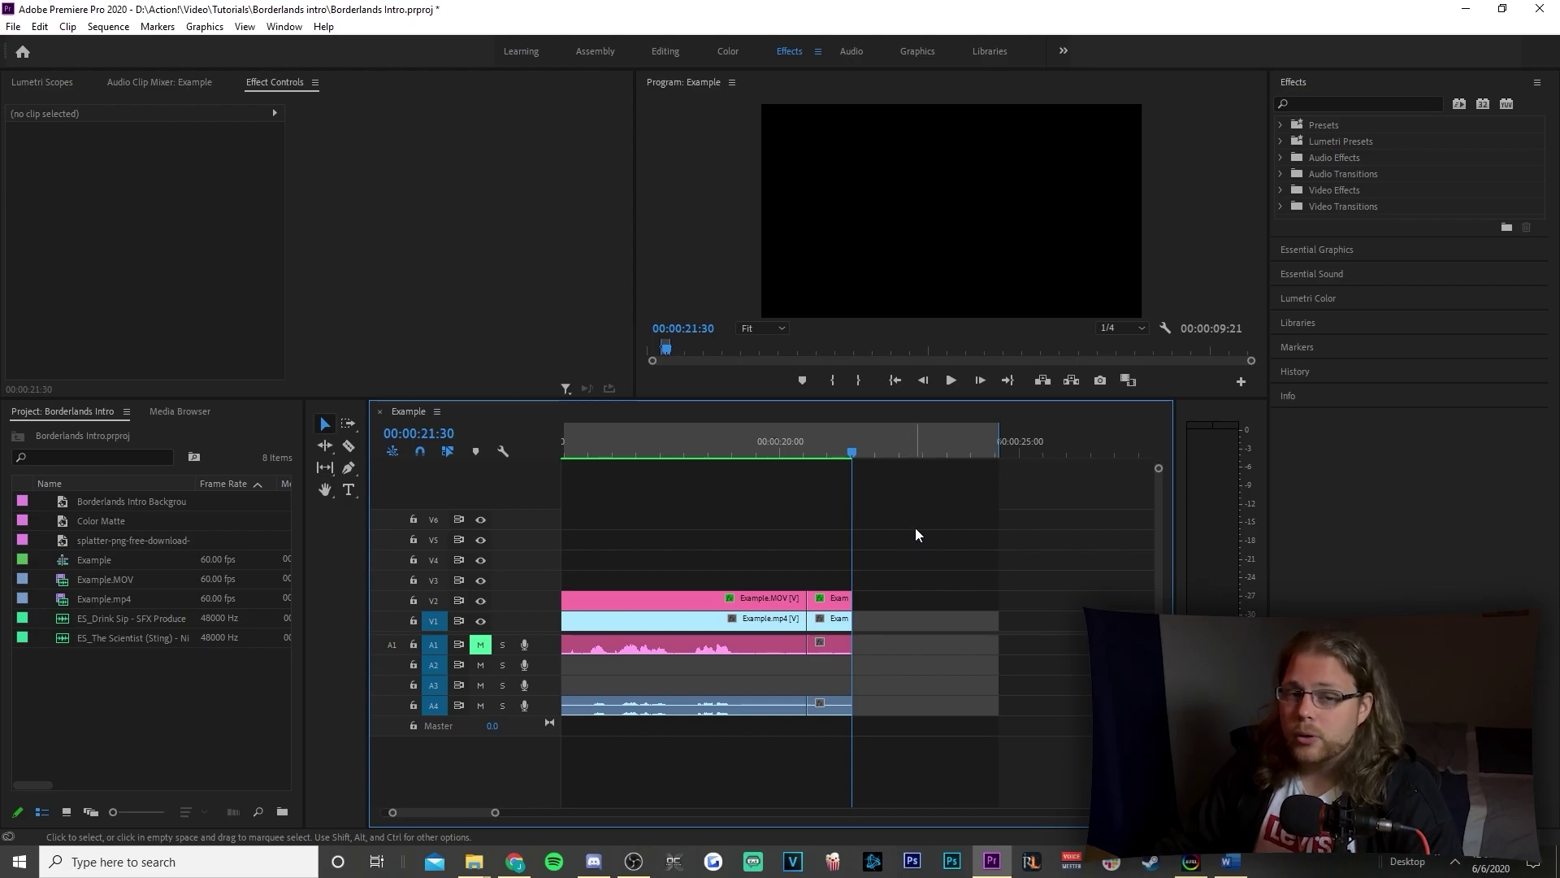
# Set the short Example.MOV piece on V2 to 23% speed with Optical Flow interpolation.
pyautogui.click(829, 606)
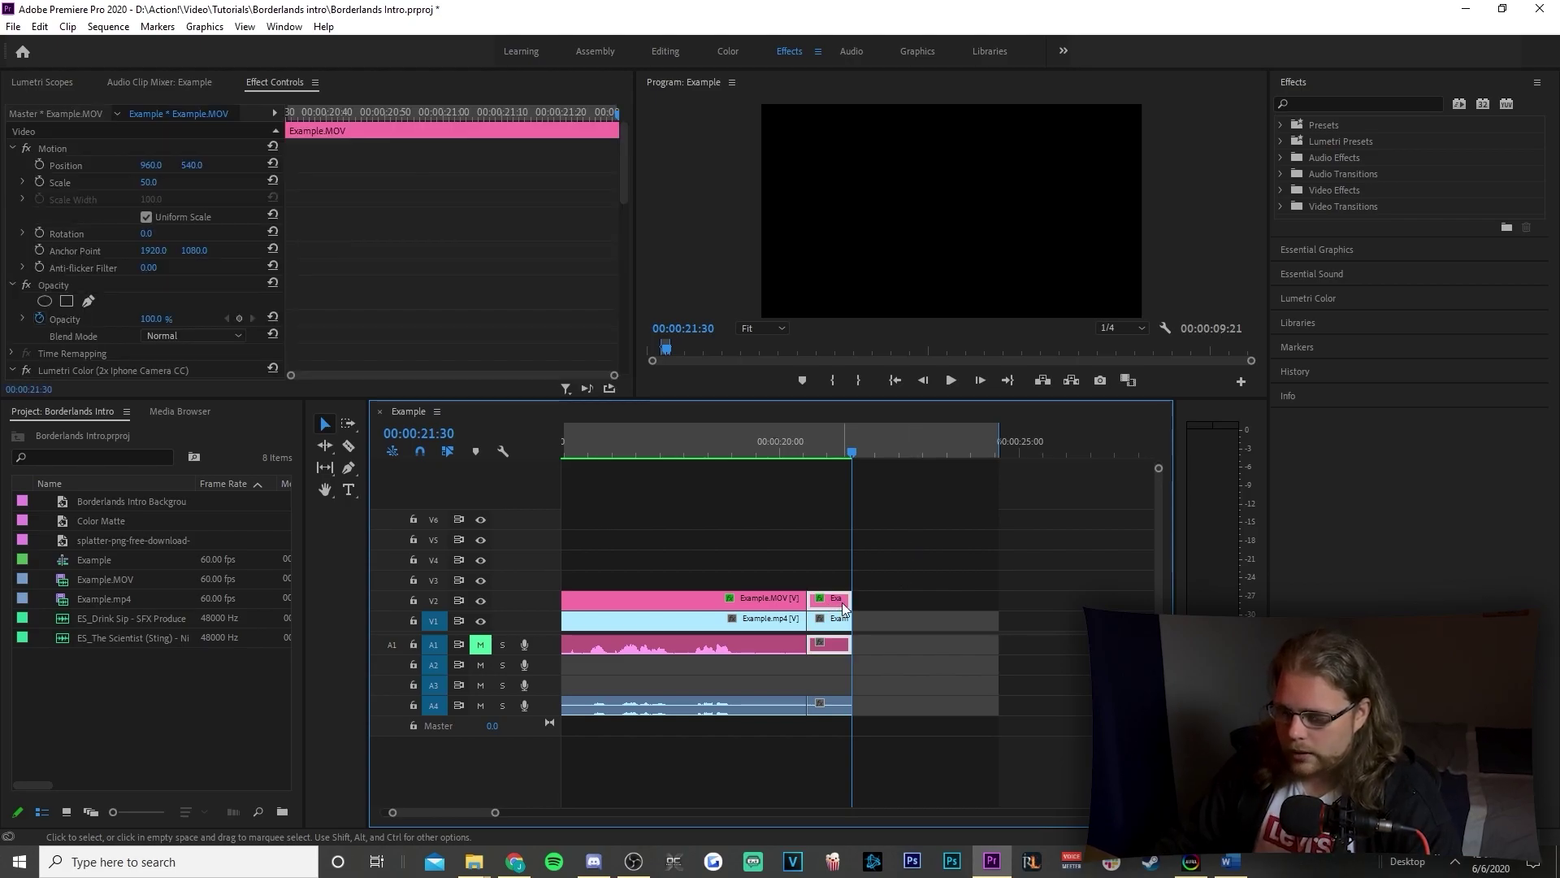
pyautogui.press('Left')
pyautogui.press('Left')
pyautogui.press('Left')
pyautogui.press('Left')
pyautogui.press('Left')
pyautogui.press('Left')
pyautogui.press('Left')
pyautogui.press('Left')
pyautogui.press('Left')
pyautogui.press('Left')
pyautogui.press('Left')
pyautogui.press('Left')
pyautogui.press('Left')
pyautogui.rightClick(841, 606)
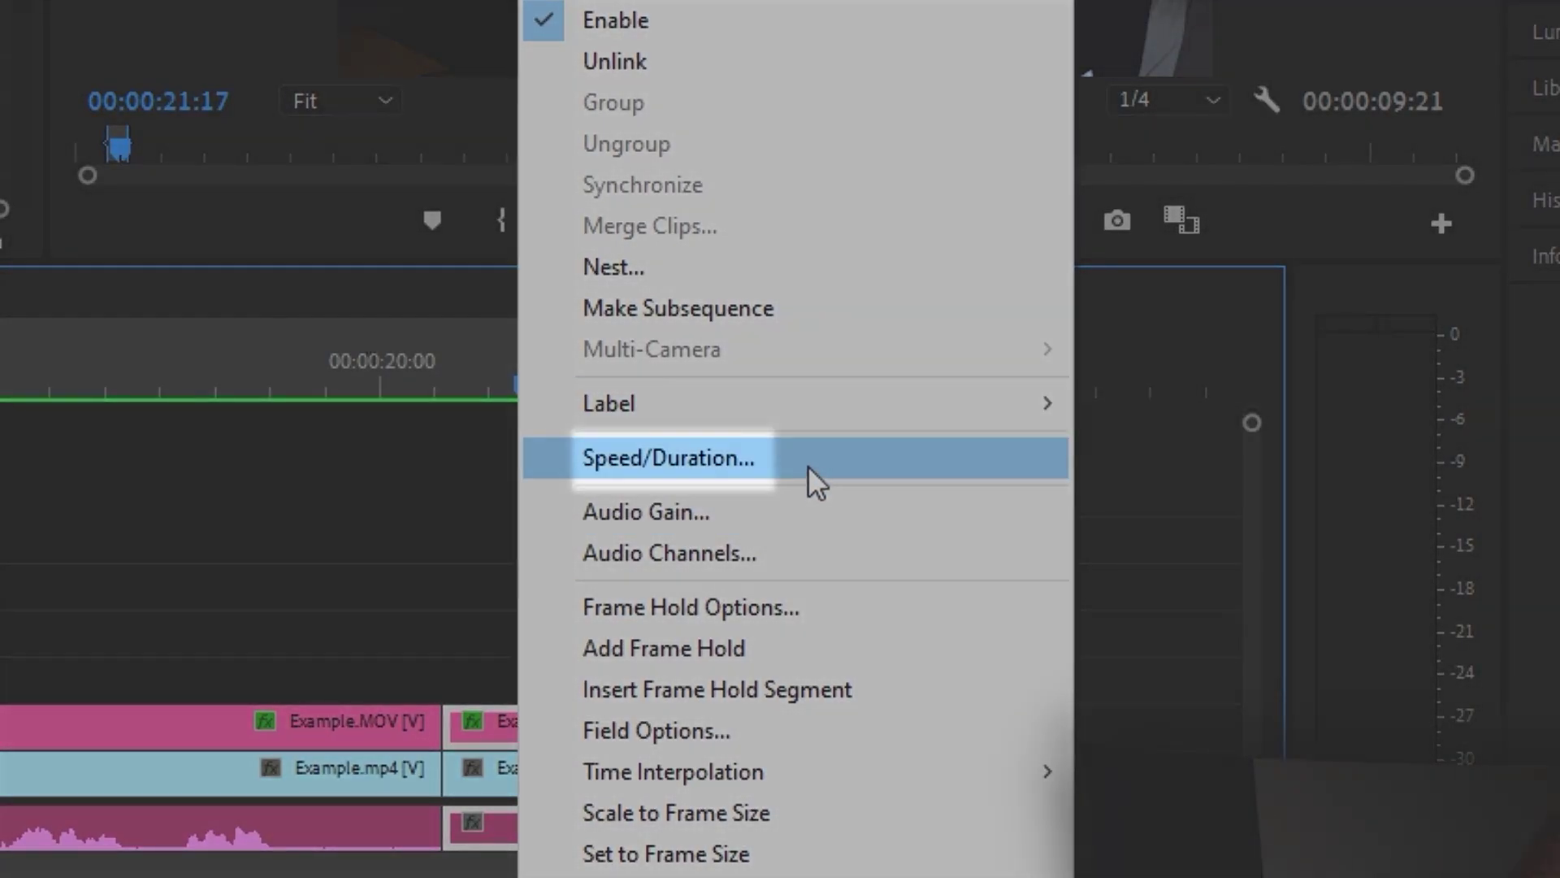
pyautogui.click(808, 465)
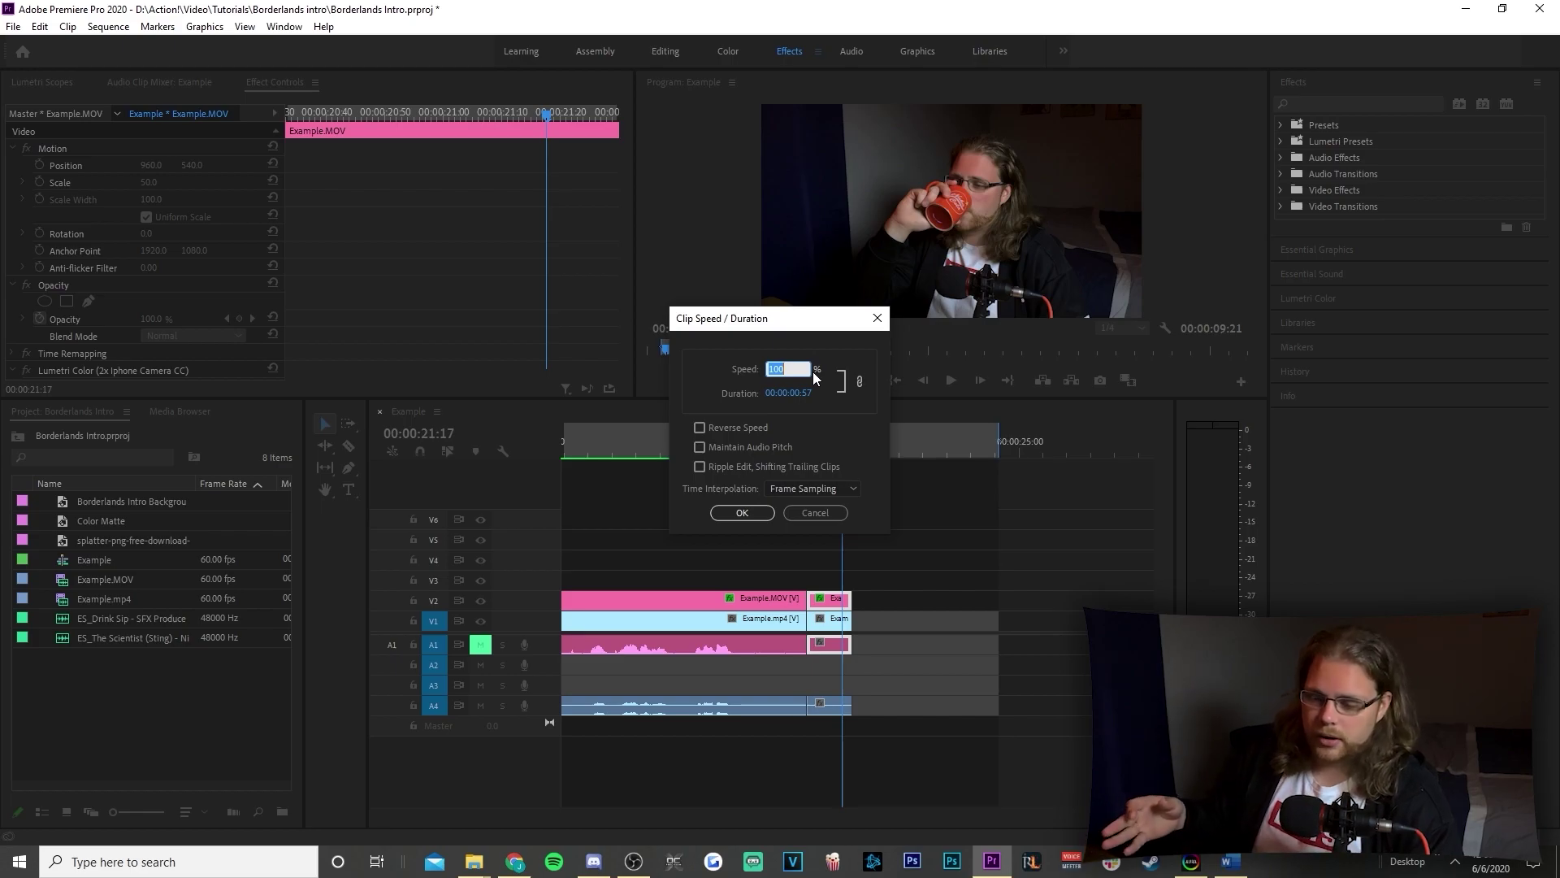
pyautogui.press('BackSpace')
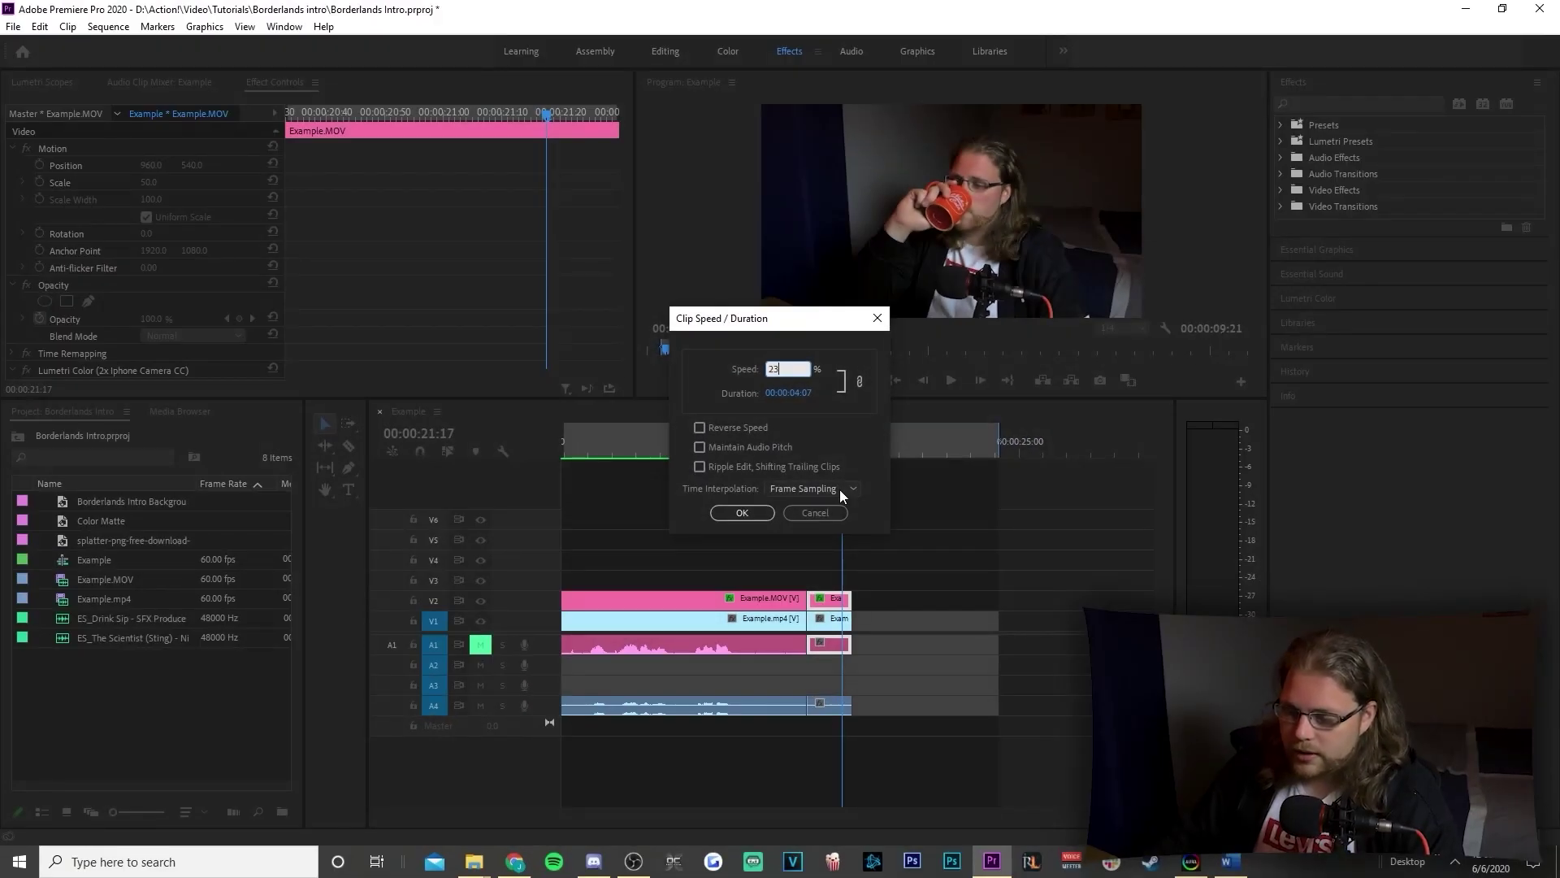
pyautogui.click(840, 489)
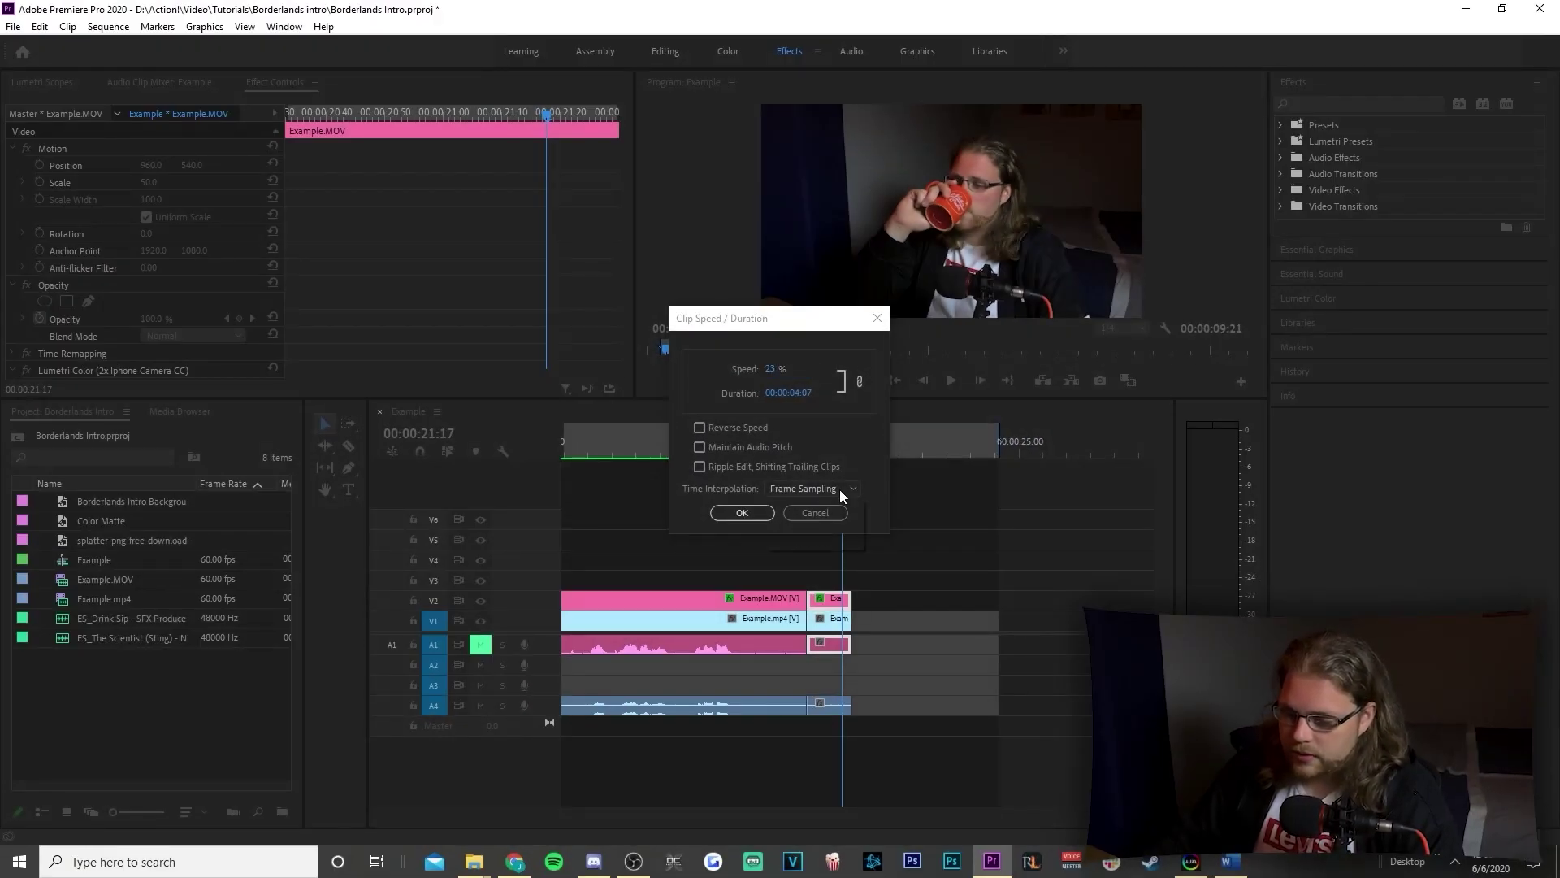
pyautogui.click(820, 532)
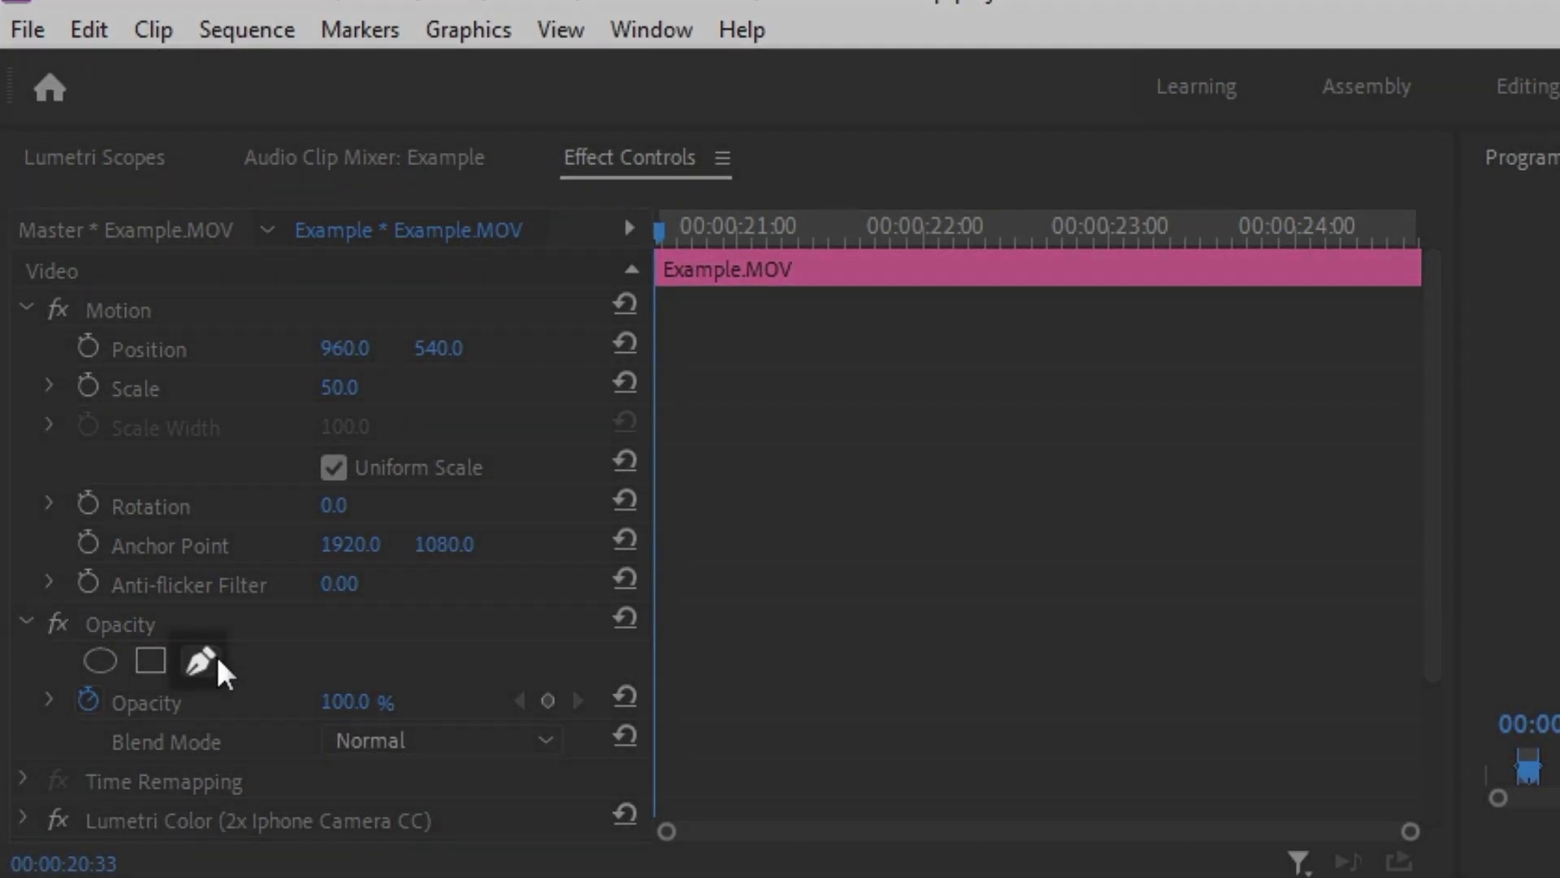
# Start a free-draw opacity mask with points along the jacket sleeve and wrist.
pyautogui.click(212, 657)
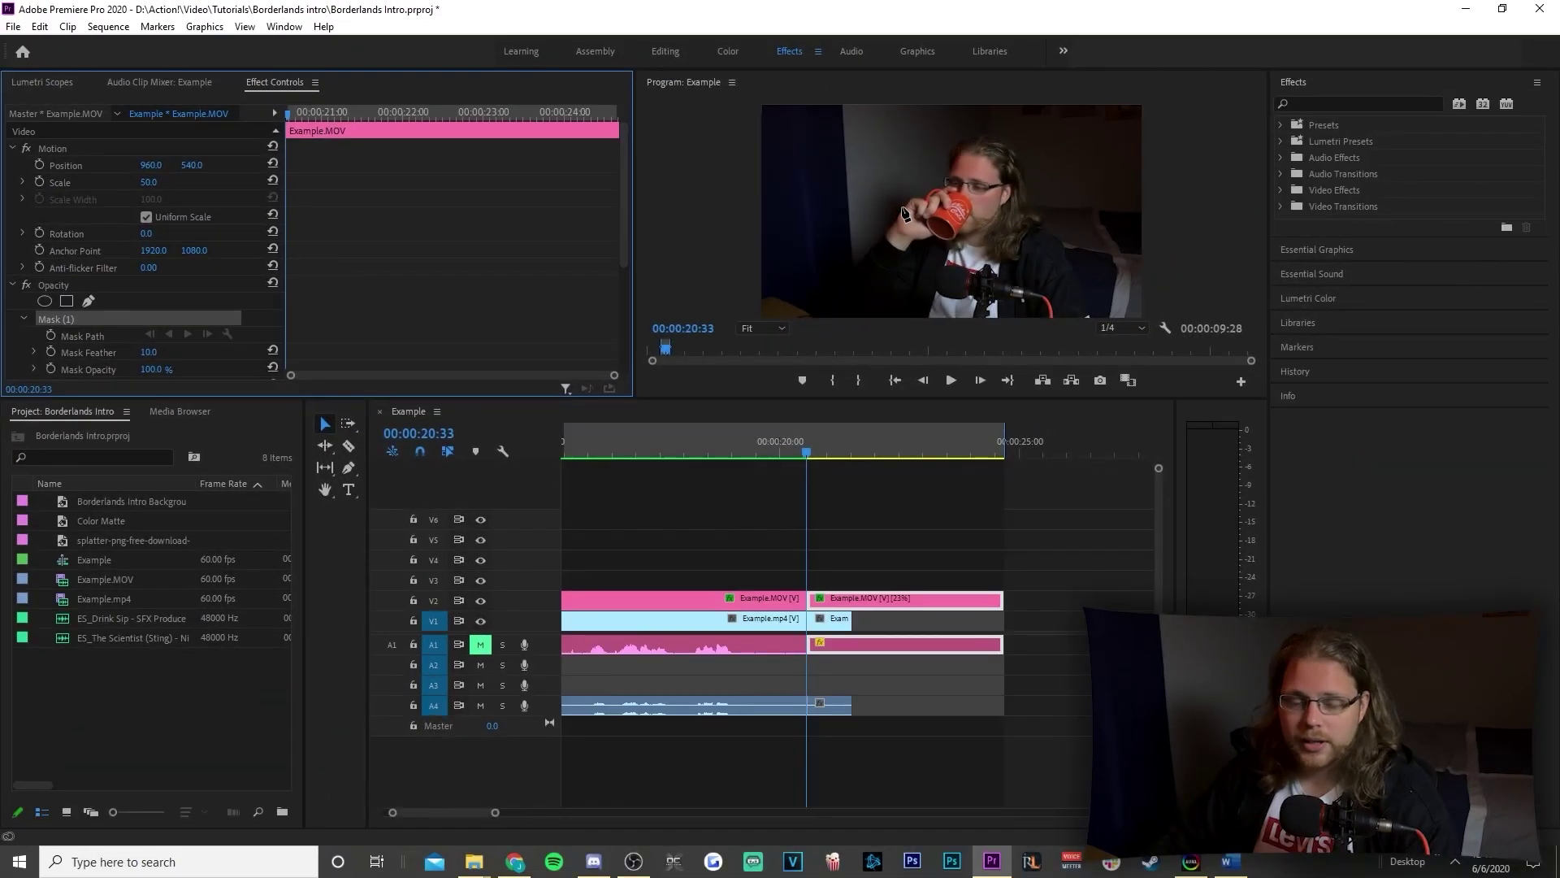
pyautogui.press('`')
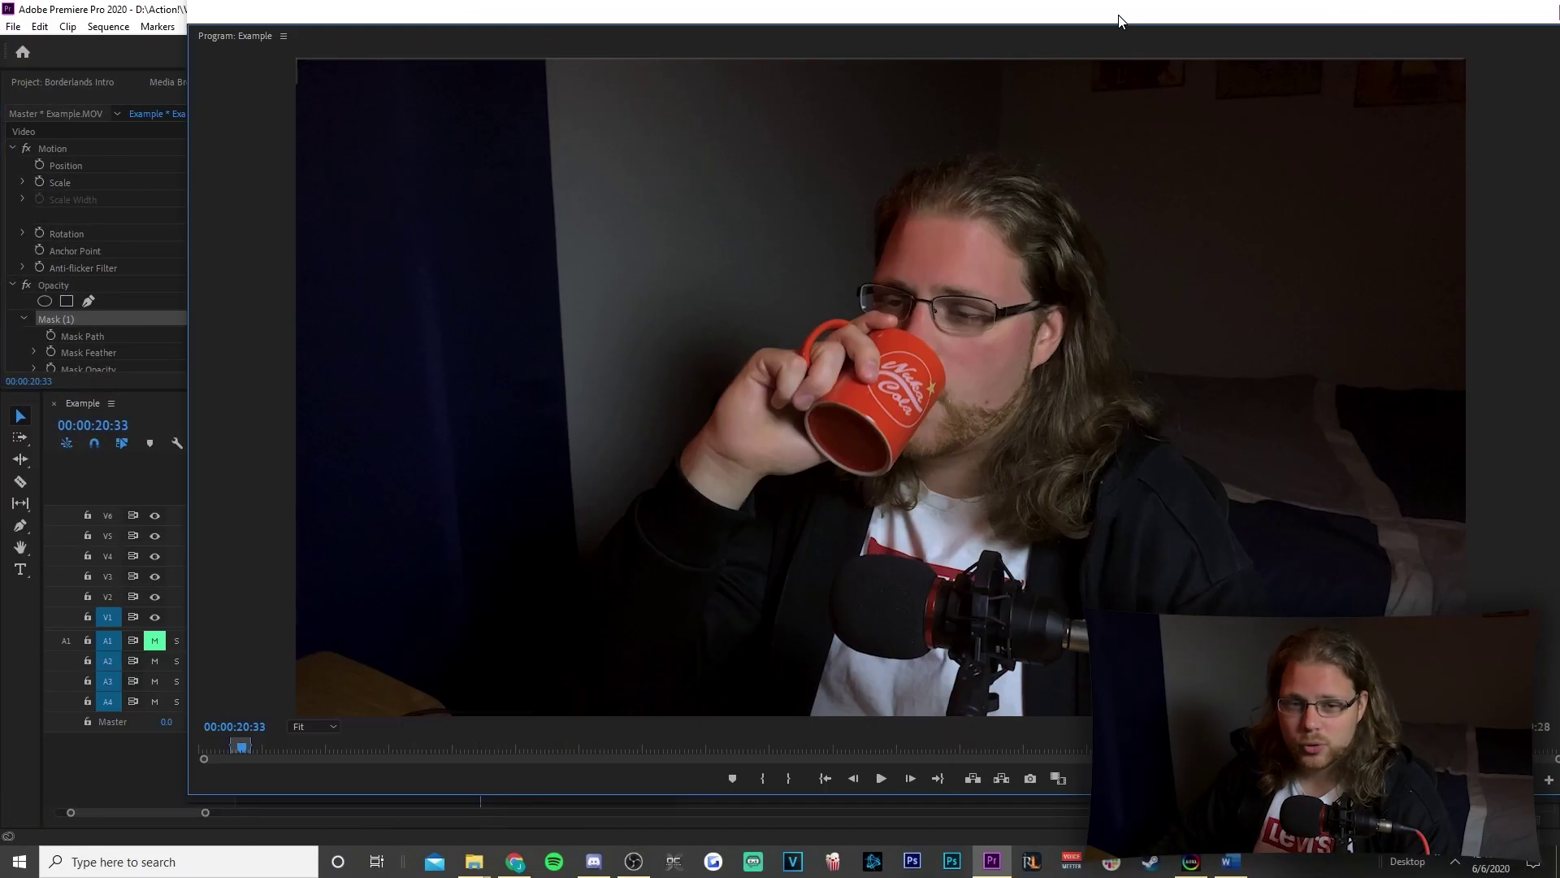
pyautogui.click(905, 488)
pyautogui.click(485, 254)
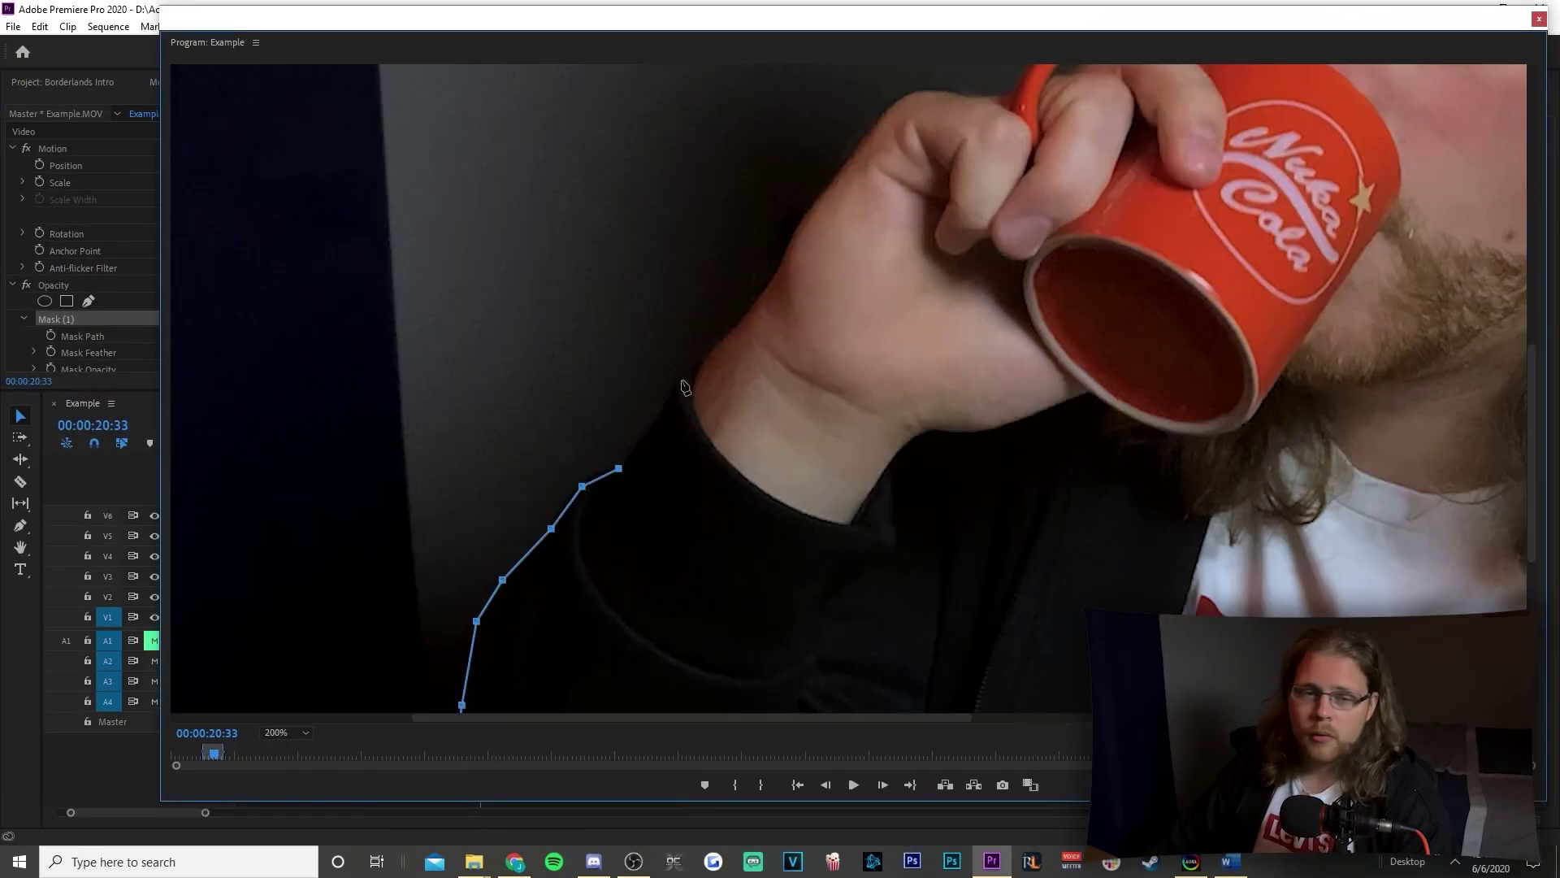
pyautogui.click(783, 261)
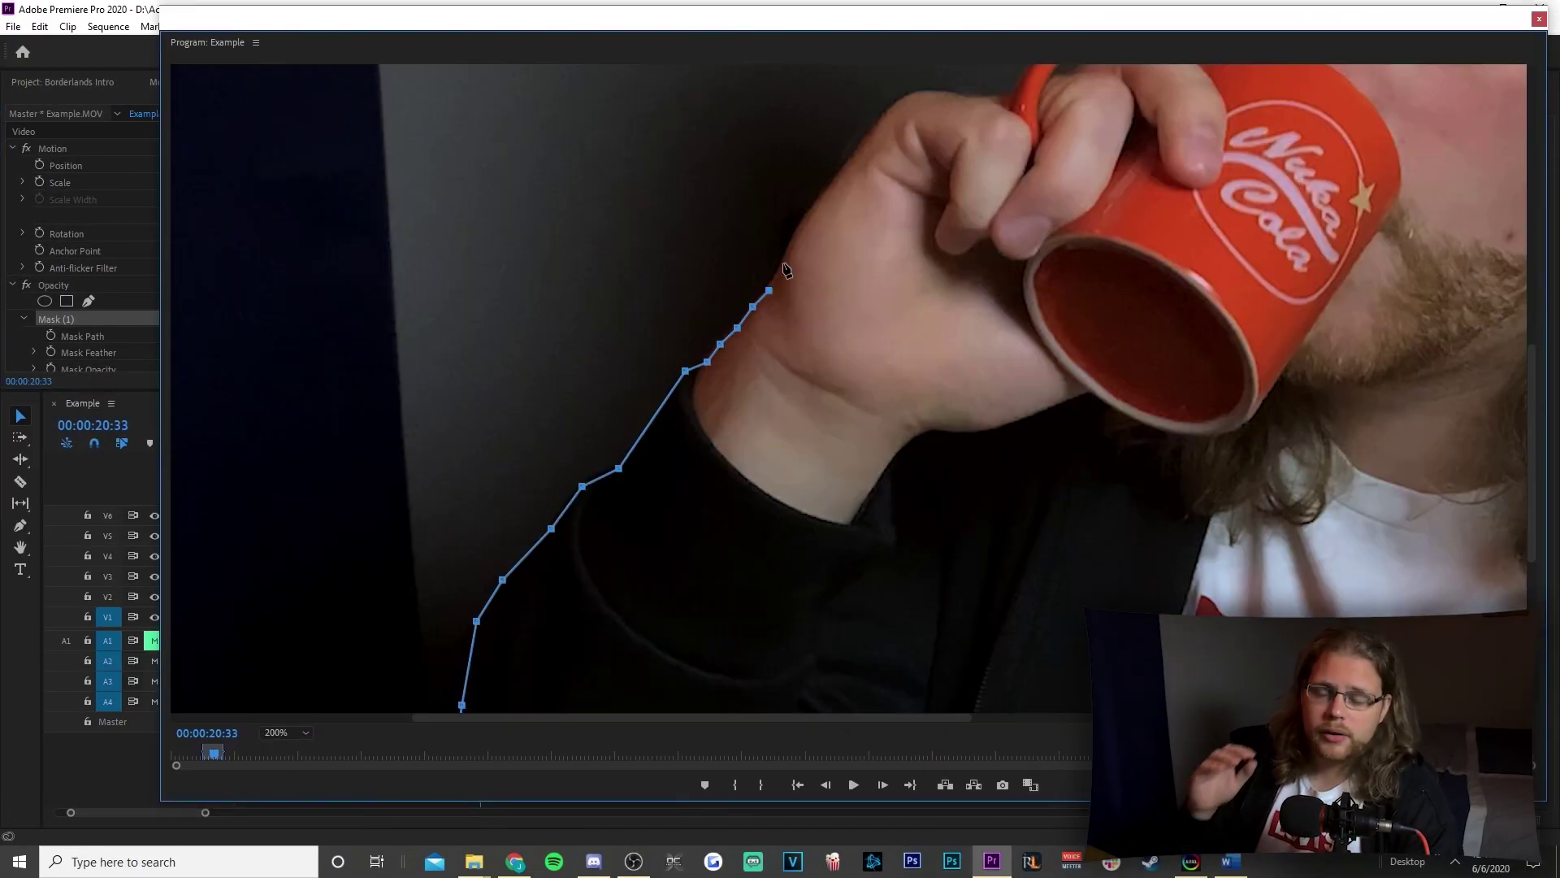
pyautogui.click(978, 263)
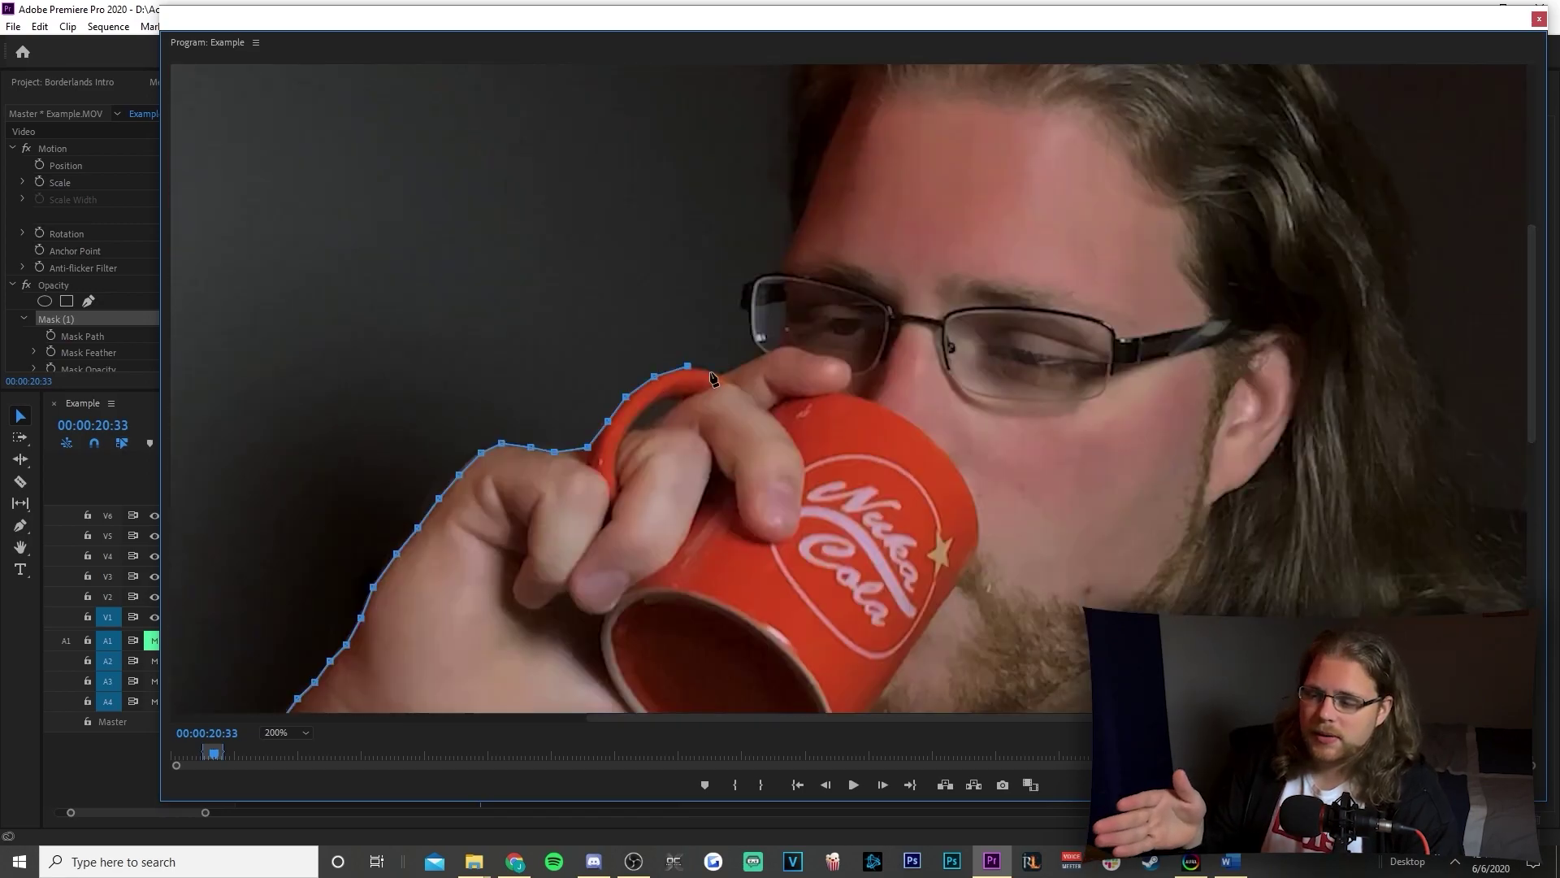
# Continue the mask around the mug handle, fingers and mug top, closing it at the hand.
pyautogui.click(721, 375)
pyautogui.click(768, 351)
pyautogui.click(788, 347)
pyautogui.click(813, 355)
pyautogui.click(847, 363)
pyautogui.click(843, 386)
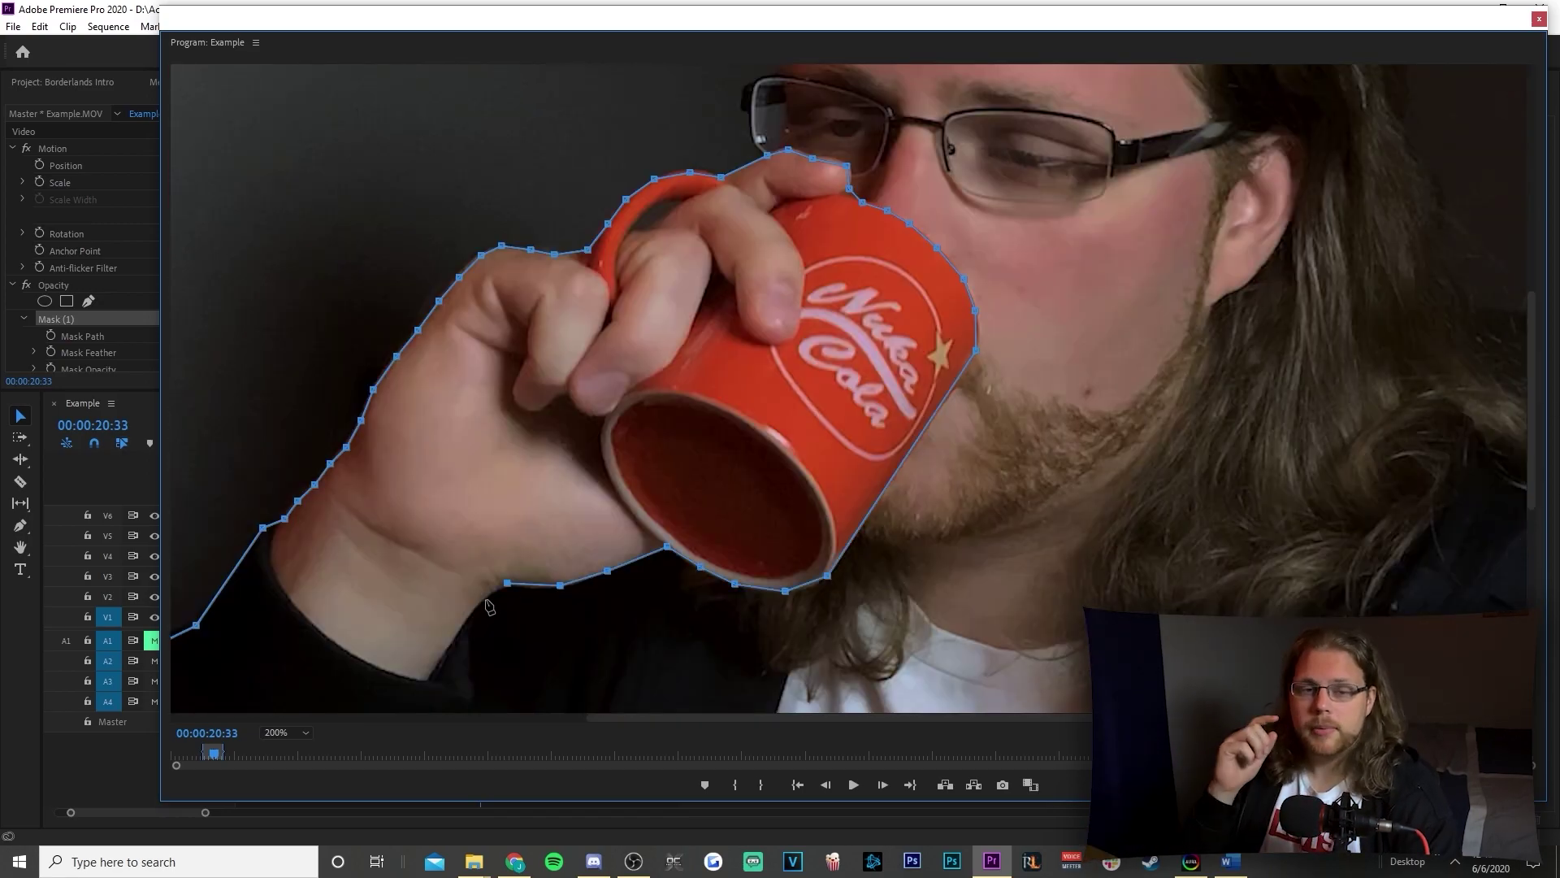
pyautogui.click(512, 579)
pyautogui.click(499, 587)
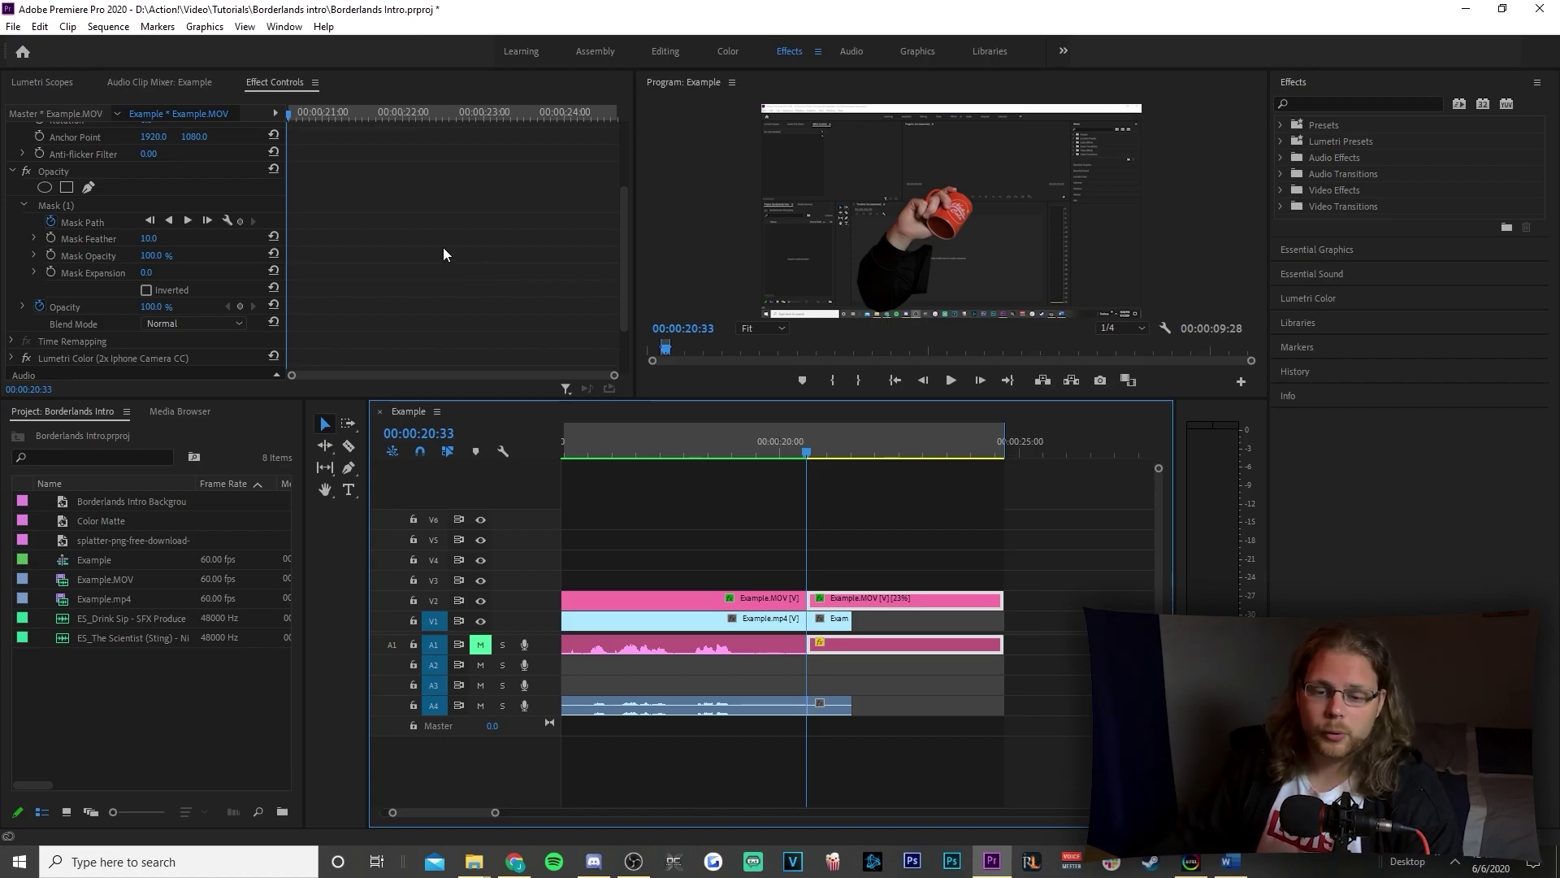
pyautogui.click(91, 190)
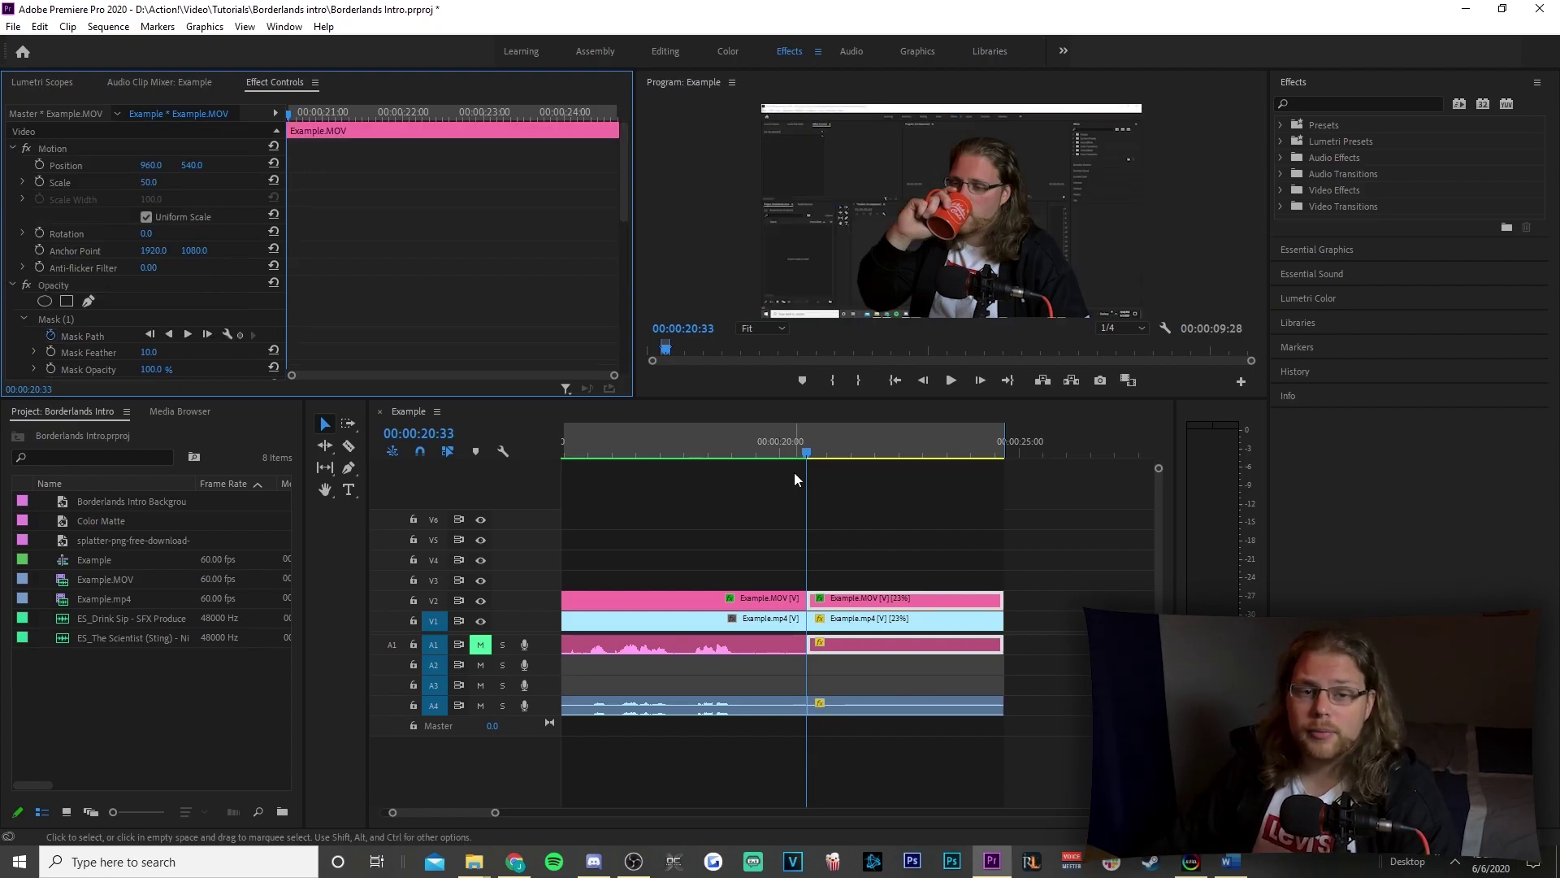
# Track Mask (1) forward through the slowed V2 clip, then return to 00:00:20:33.
pyautogui.click(852, 600)
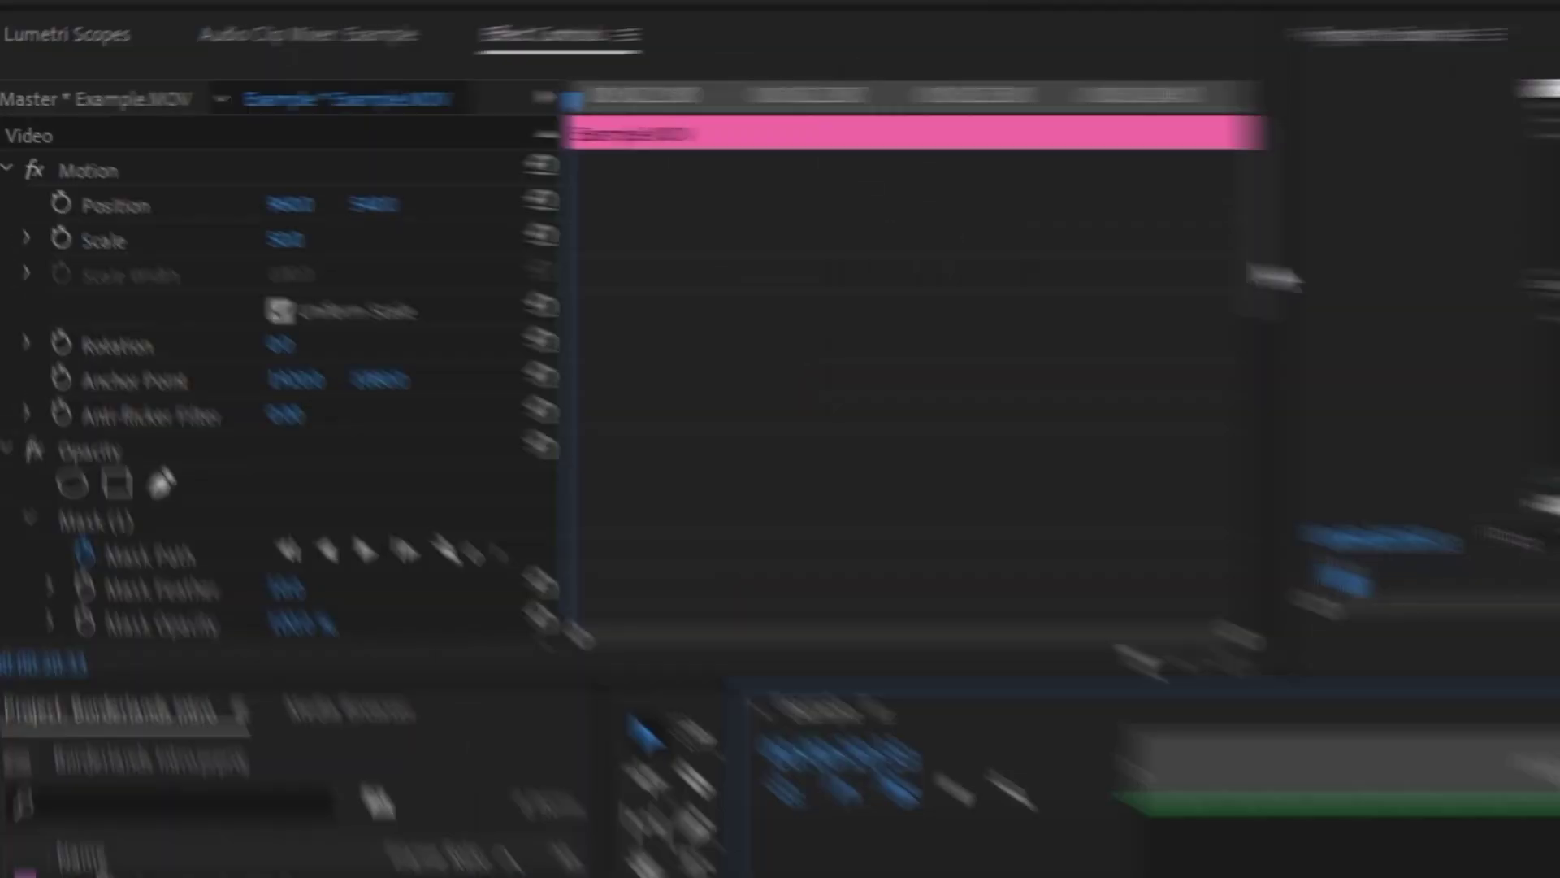
pyautogui.moveTo(1437, 330); pyautogui.dragTo(1437, 379)
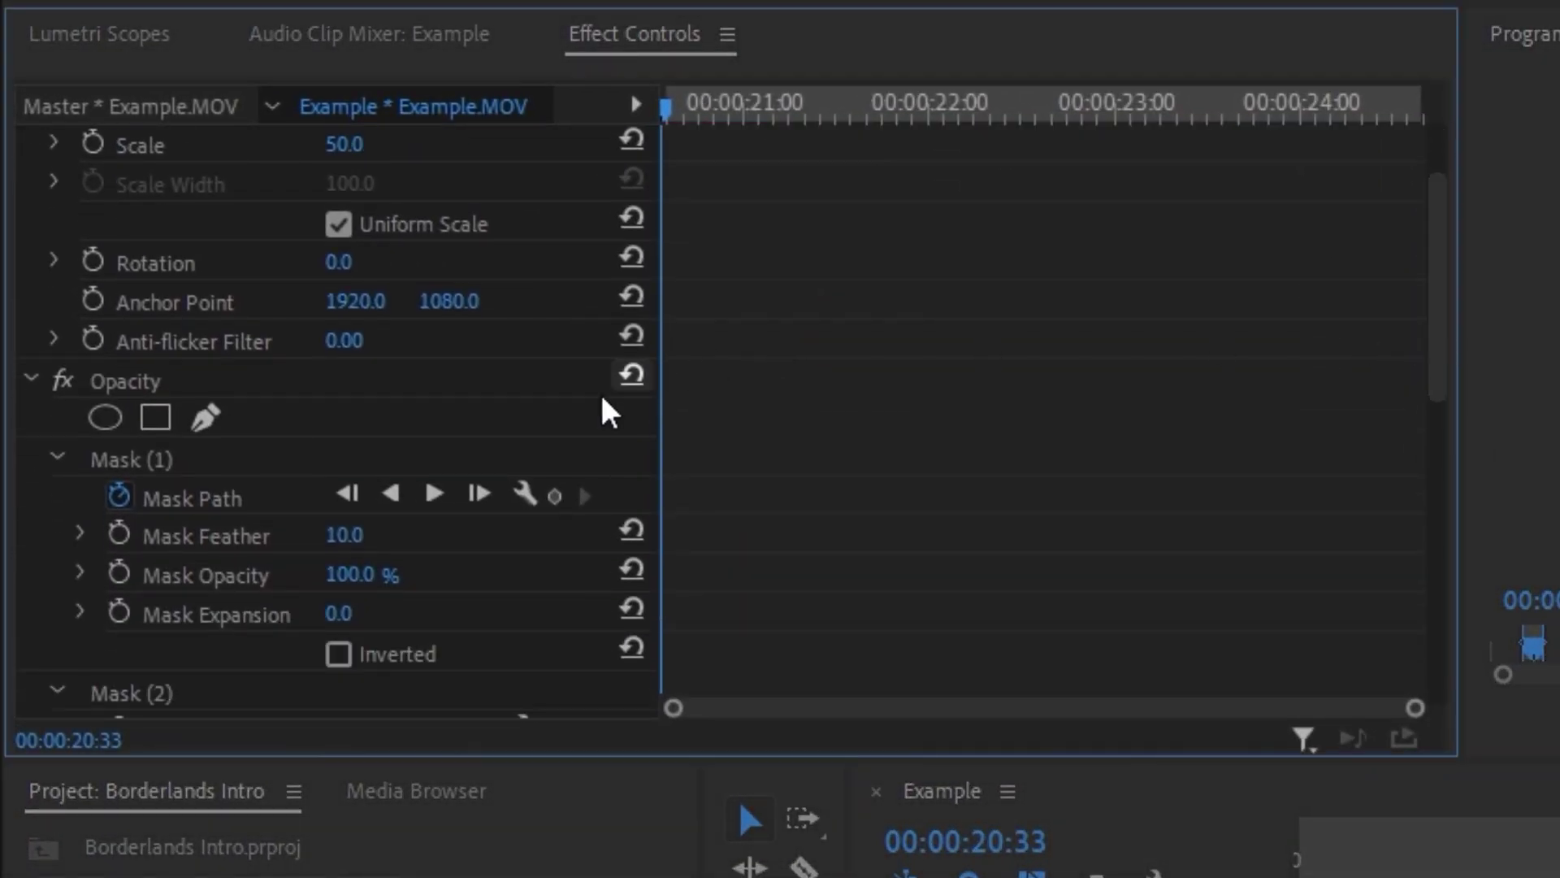
pyautogui.click(183, 456)
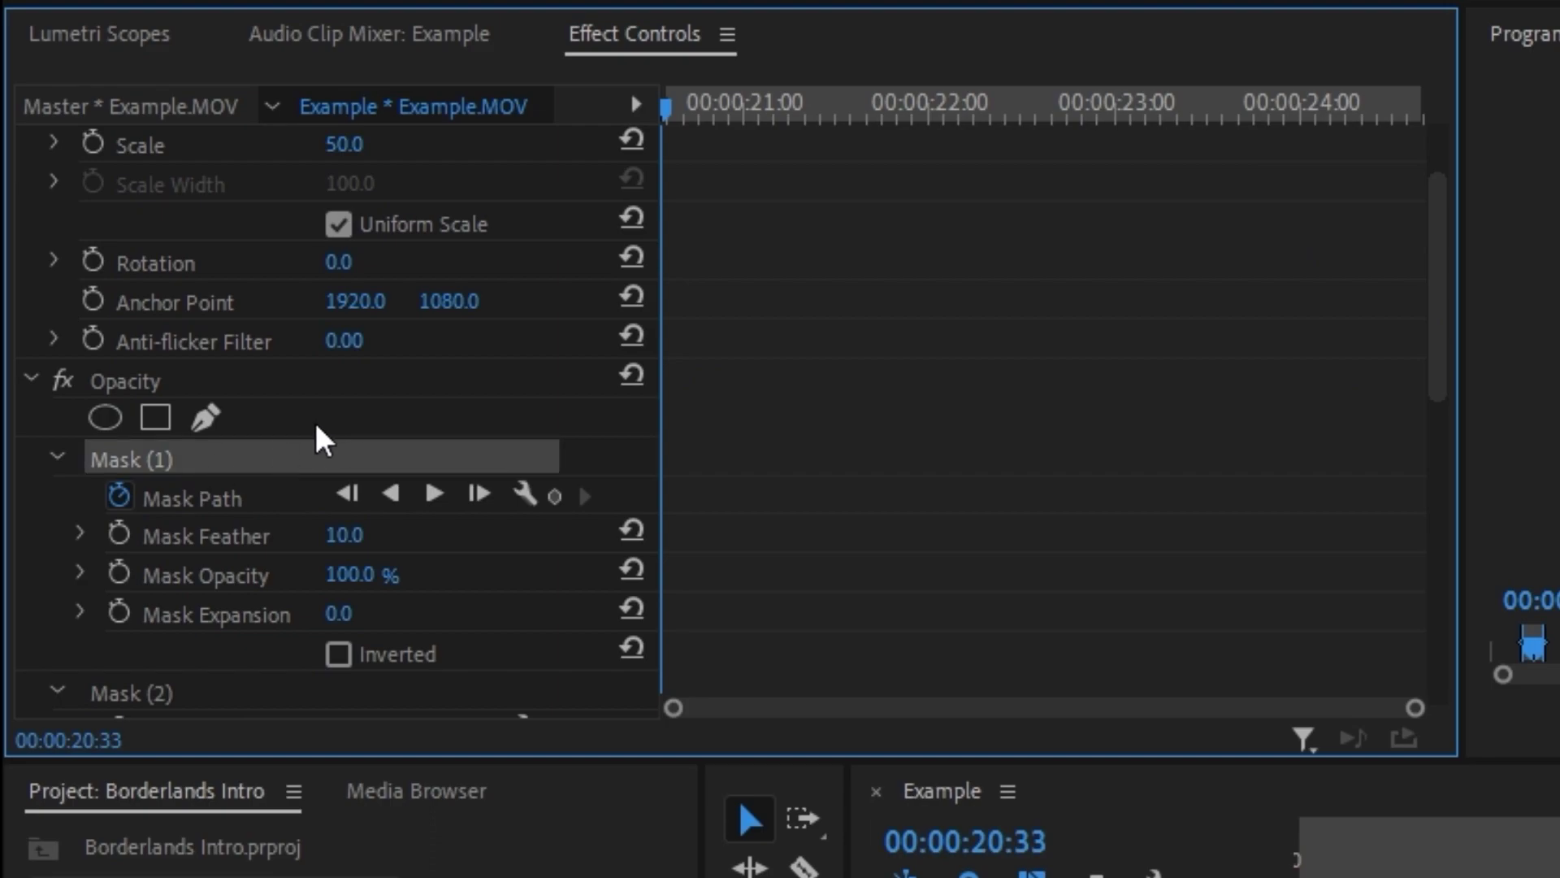
pyautogui.click(435, 493)
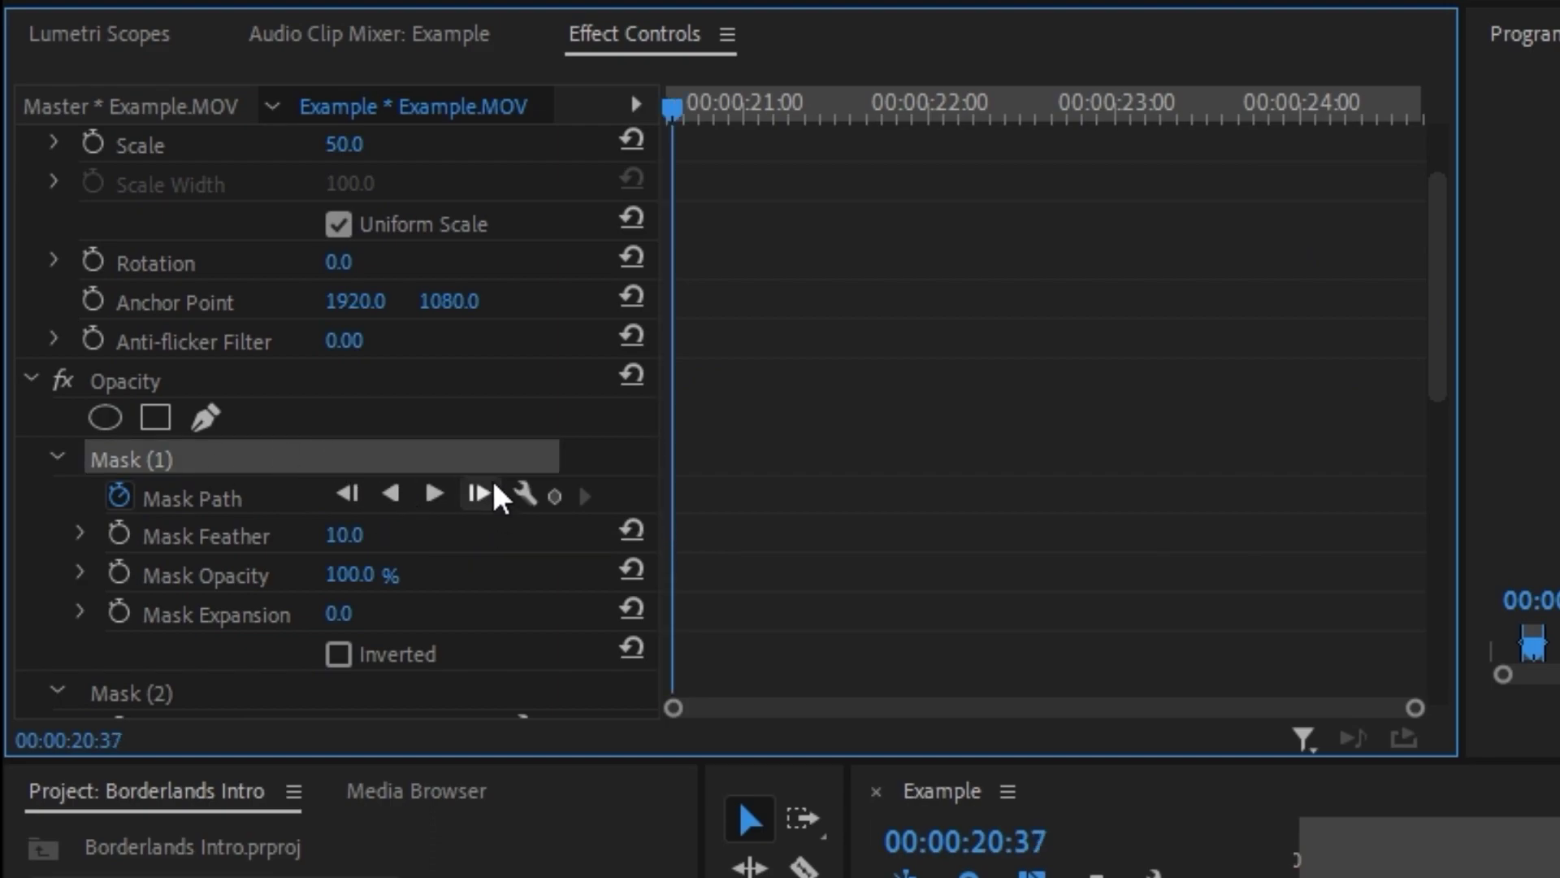
pyautogui.click(435, 494)
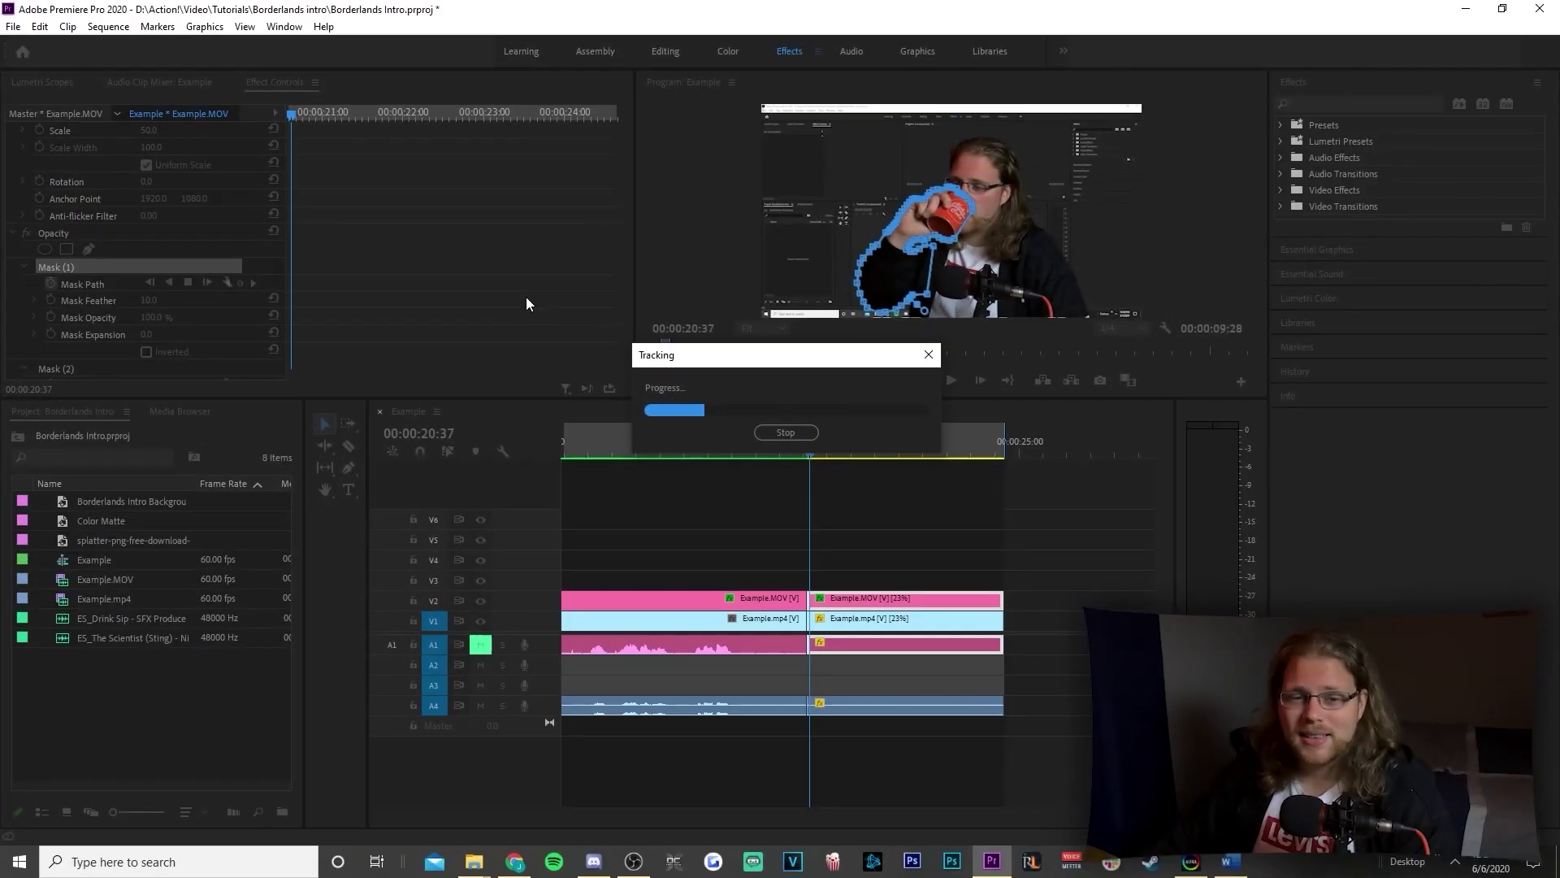
pyautogui.click(786, 433)
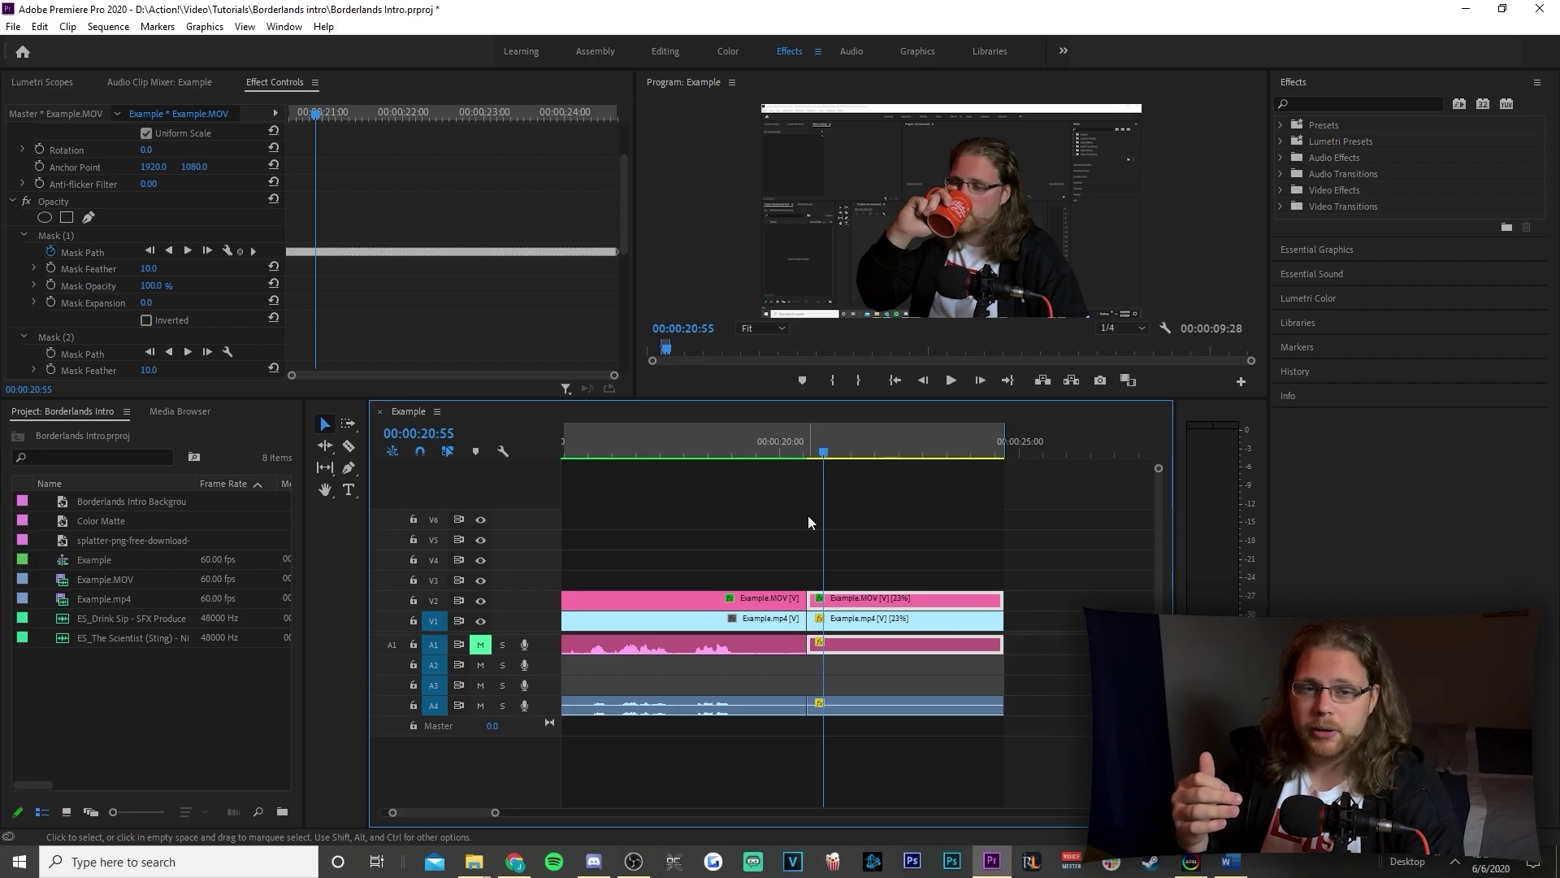
pyautogui.click(393, 114)
pyautogui.scroll(-3, 622, 238)
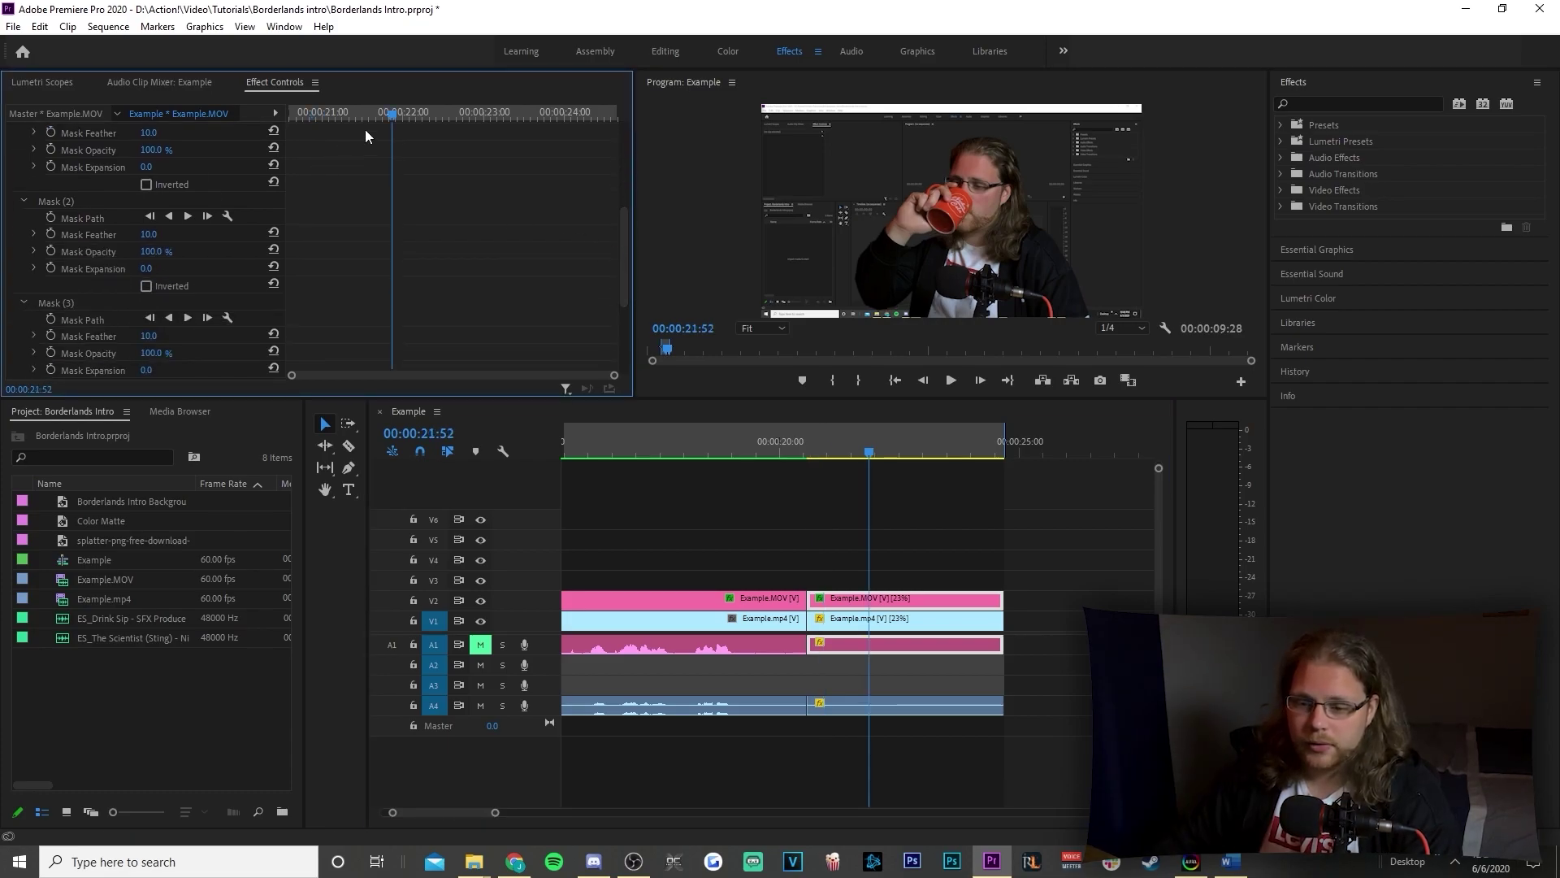
pyautogui.moveTo(390, 114); pyautogui.dragTo(286, 113)
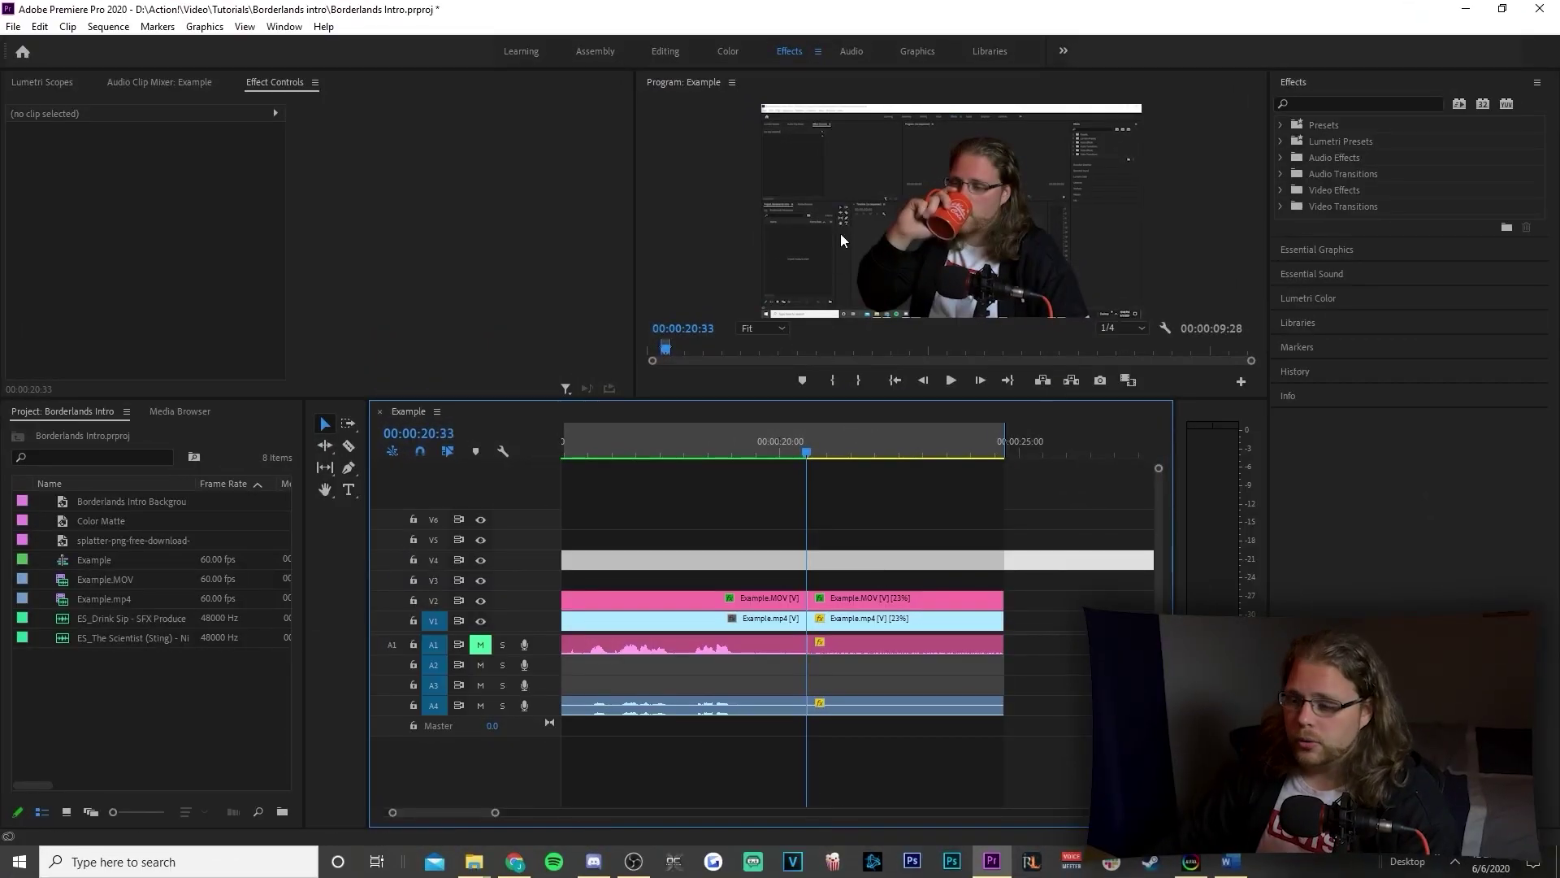
# Add a 'JACQ' text title in the Program monitor.
pyautogui.press('t')
pyautogui.click(834, 166)
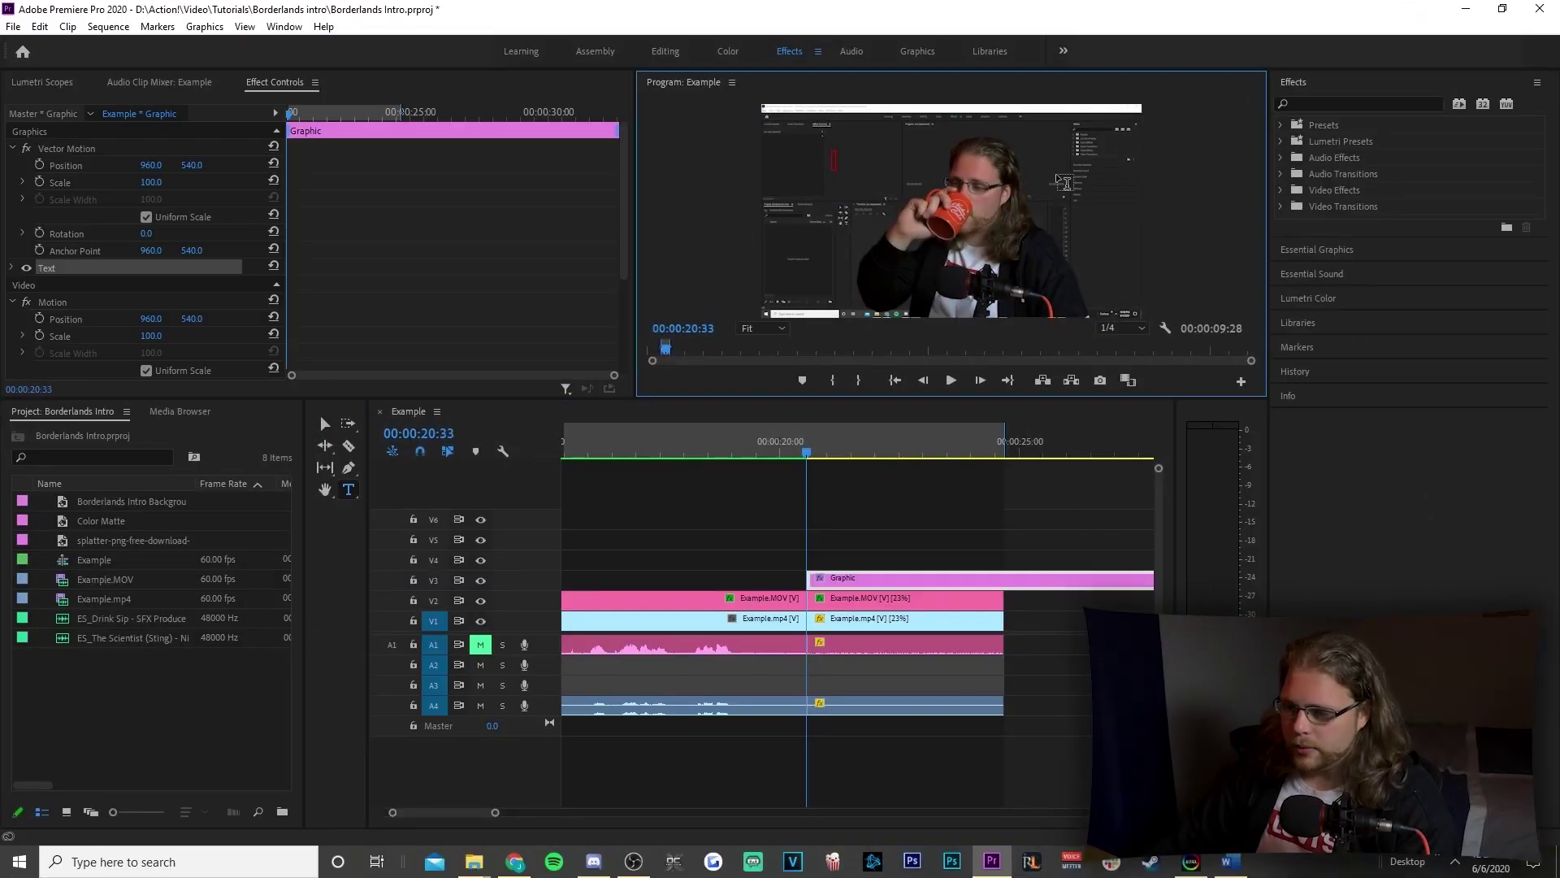
pyautogui.write('JACQ')
pyautogui.click(807, 455)
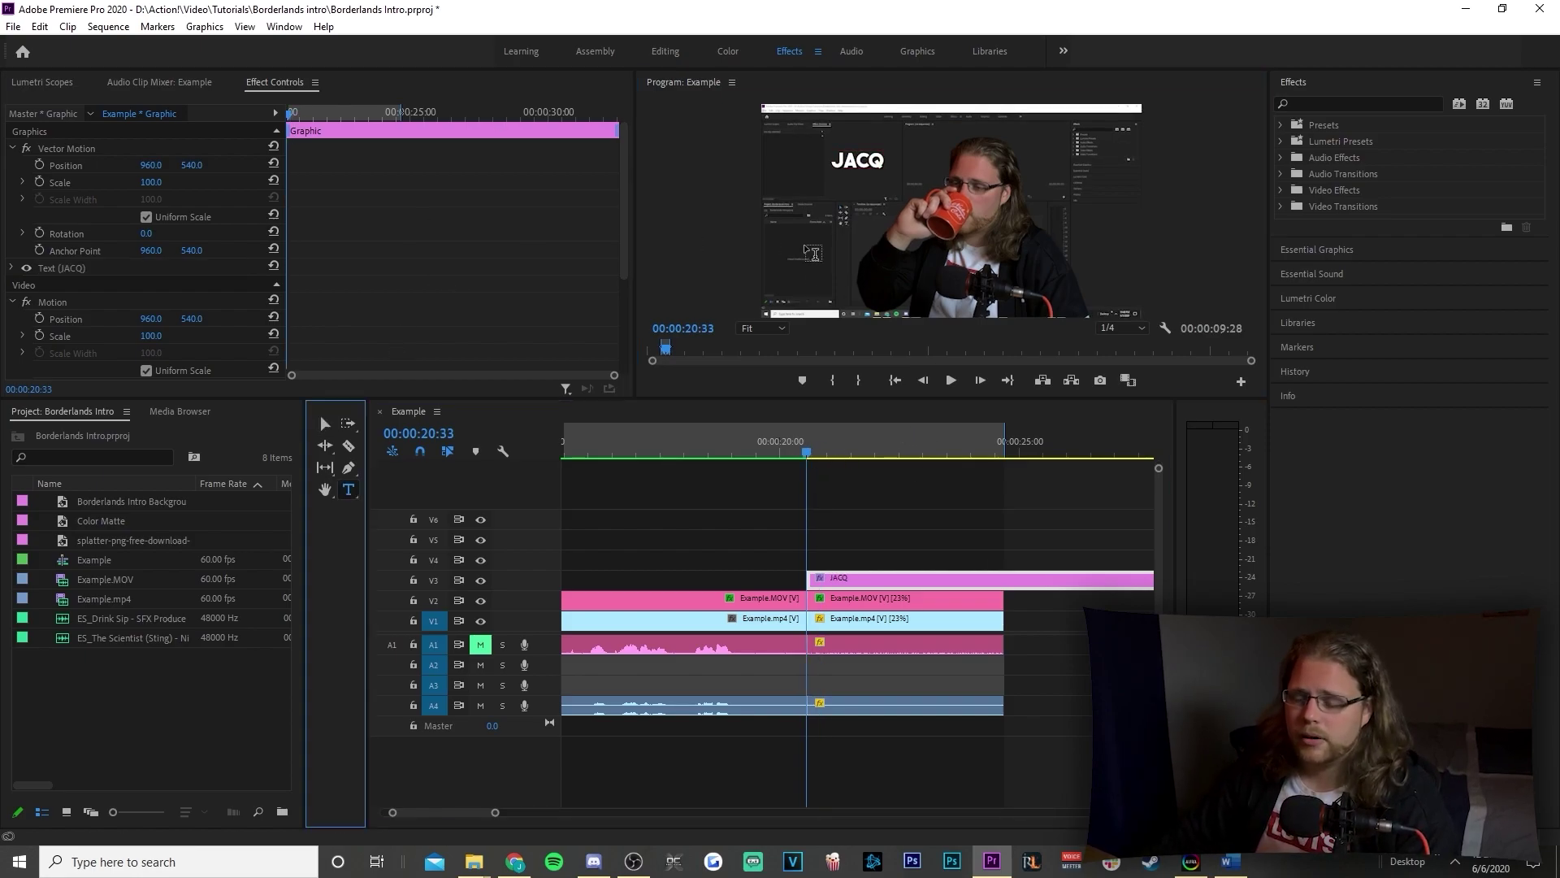
# Enlarge the JACQ title and tilt it slightly counter-clockwise.
pyautogui.click(871, 163)
pyautogui.moveTo(887, 143); pyautogui.dragTo(944, 120)
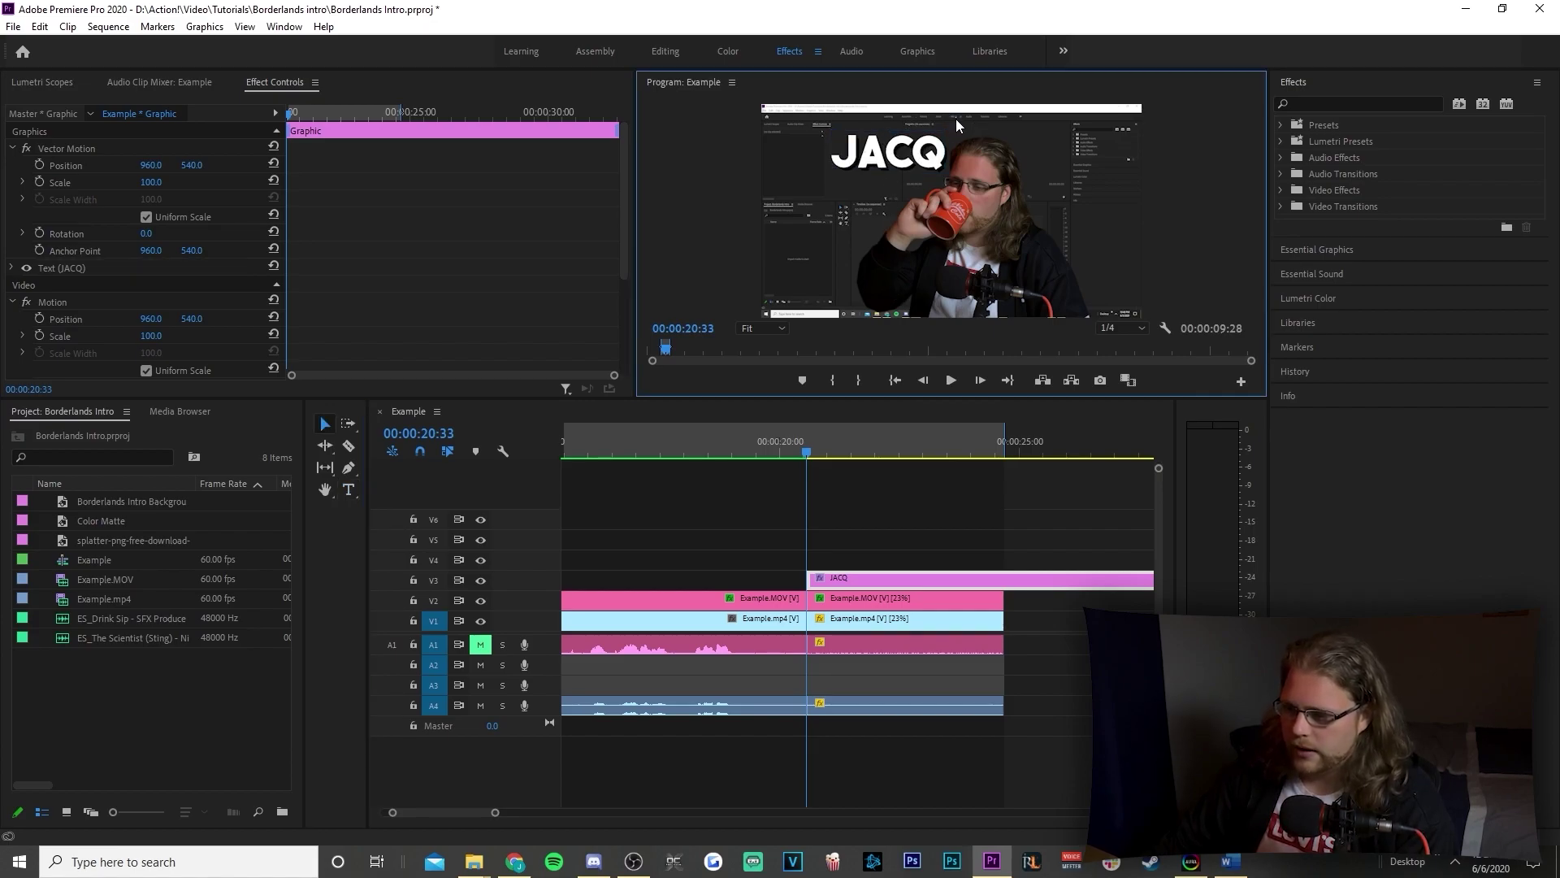
pyautogui.moveTo(954, 122); pyautogui.dragTo(915, 147)
pyautogui.press('-')
pyautogui.click(719, 457)
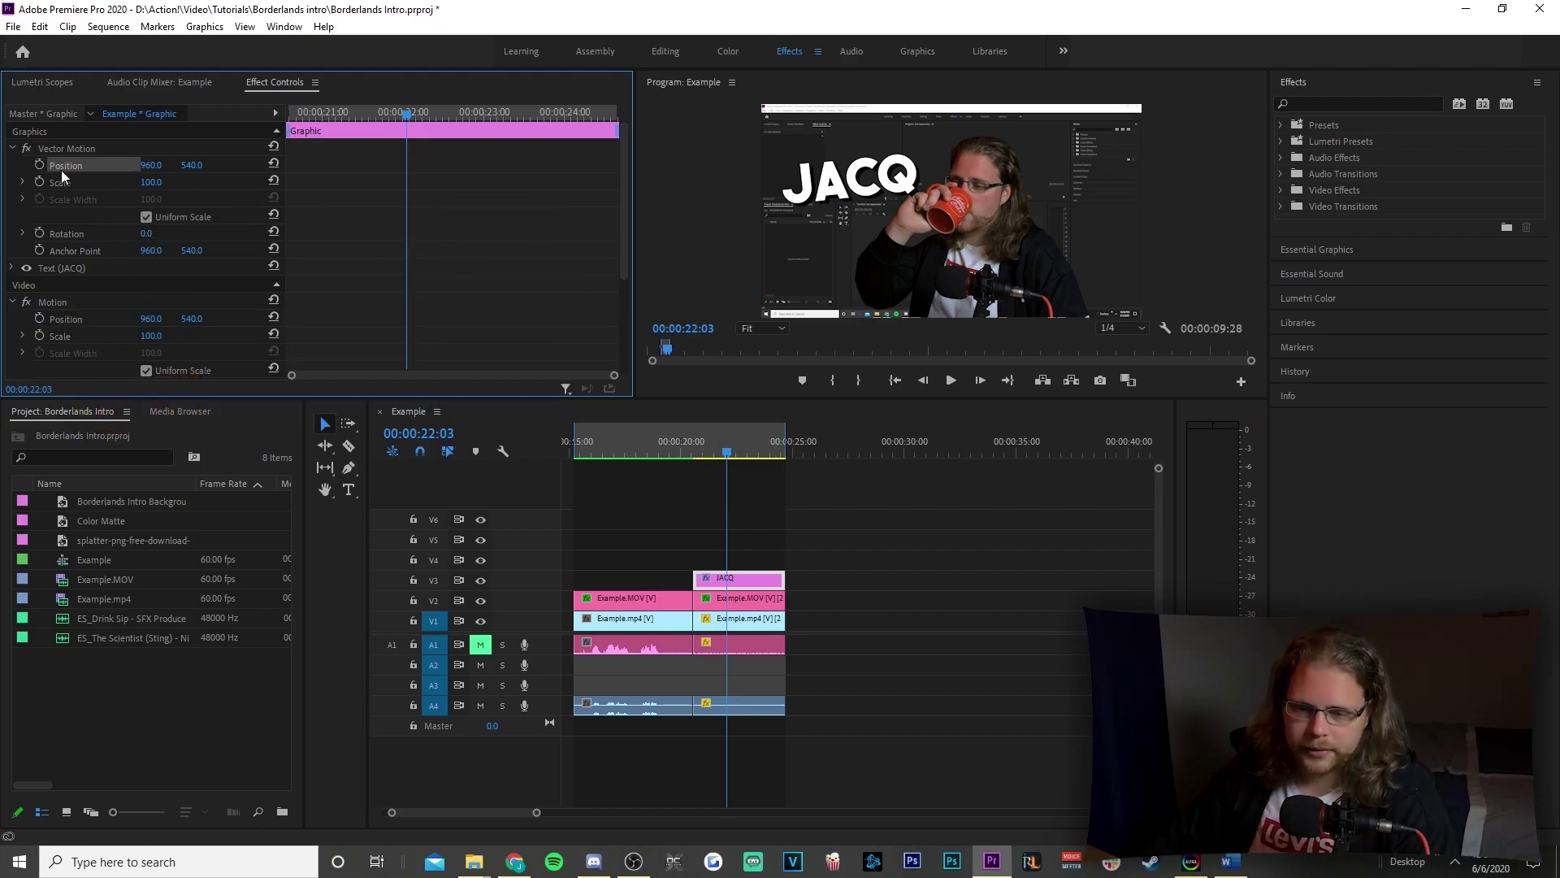
# Add JACQ Position keyframes at the title's end and its arrival point, nudging it left.
pyautogui.click(37, 167)
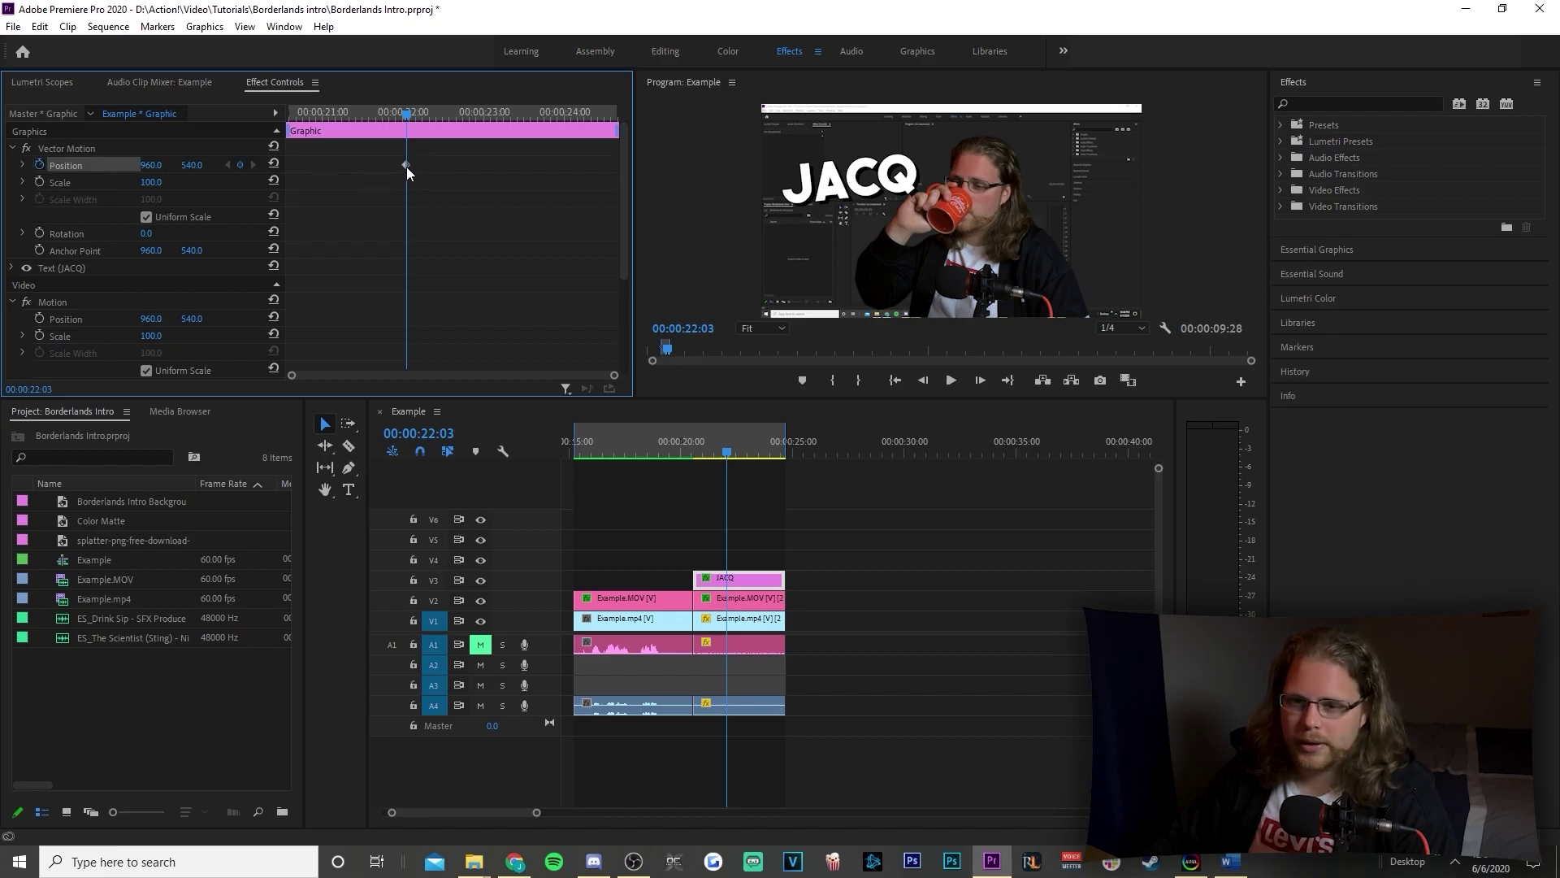
pyautogui.moveTo(406, 167); pyautogui.dragTo(607, 167)
pyautogui.moveTo(411, 114); pyautogui.dragTo(343, 121)
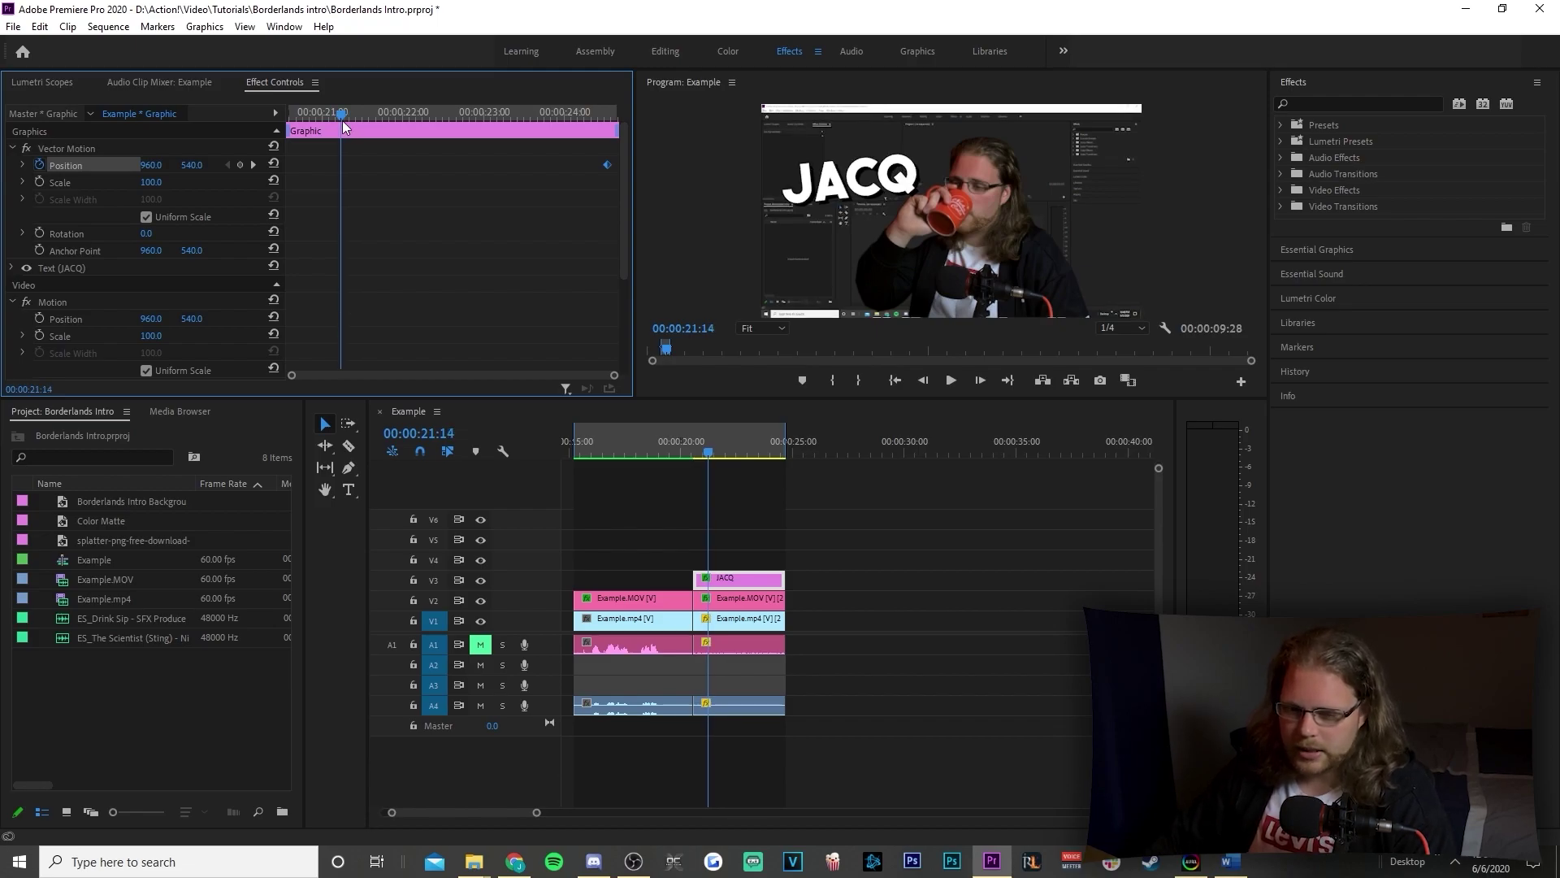
pyautogui.click(238, 165)
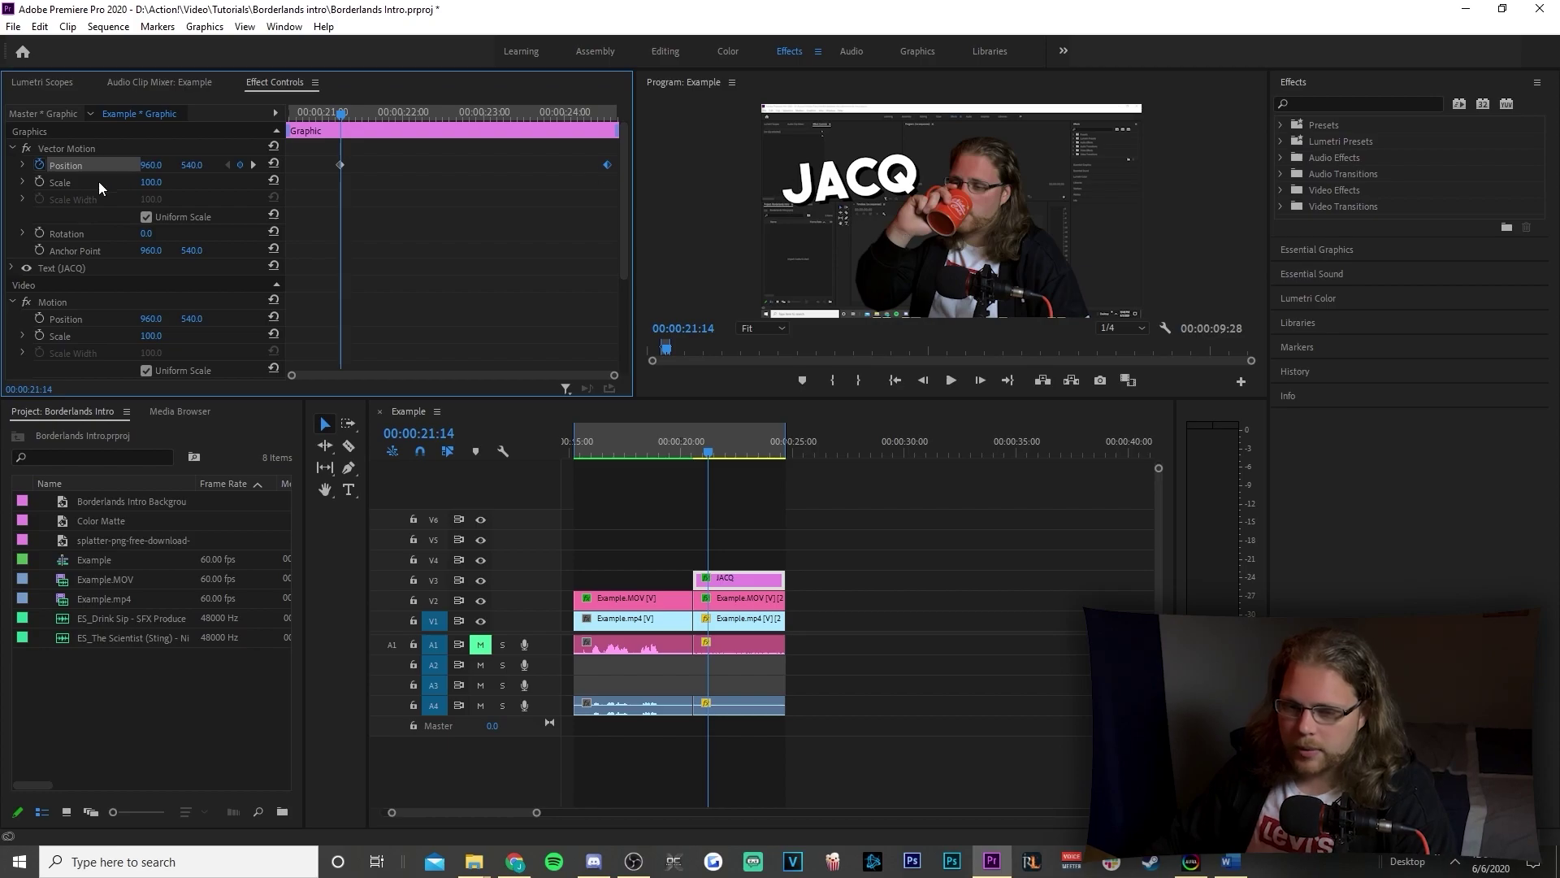
pyautogui.click(129, 151)
pyautogui.moveTo(885, 195); pyautogui.dragTo(864, 195)
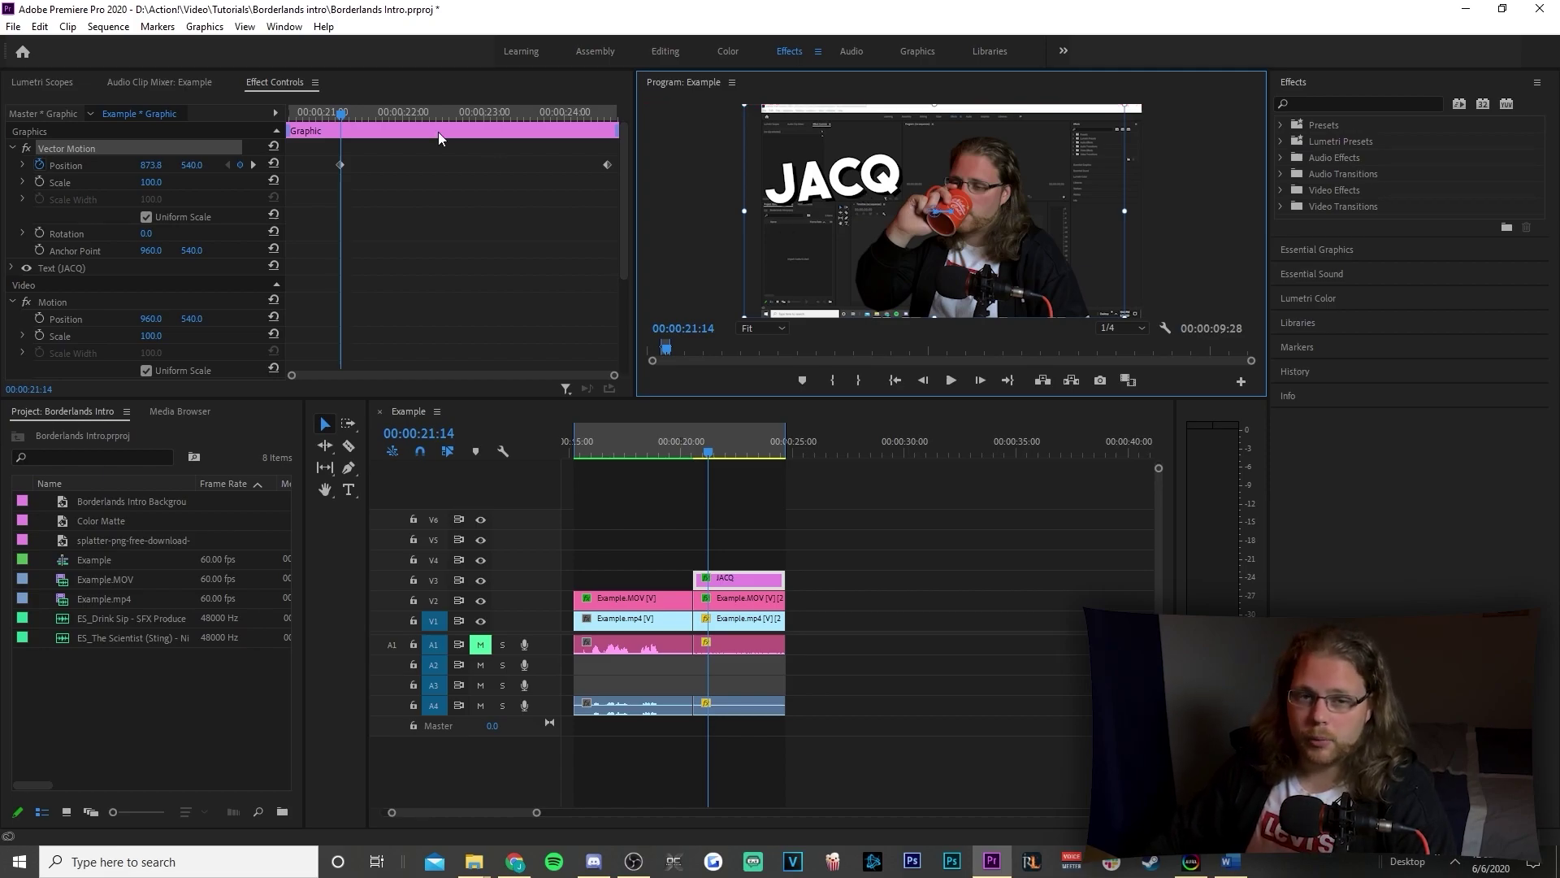
# Set the starting Position keyframe with the title off-screen left, then select the arrival keyframe.
pyautogui.moveTo(341, 120); pyautogui.dragTo(288, 121)
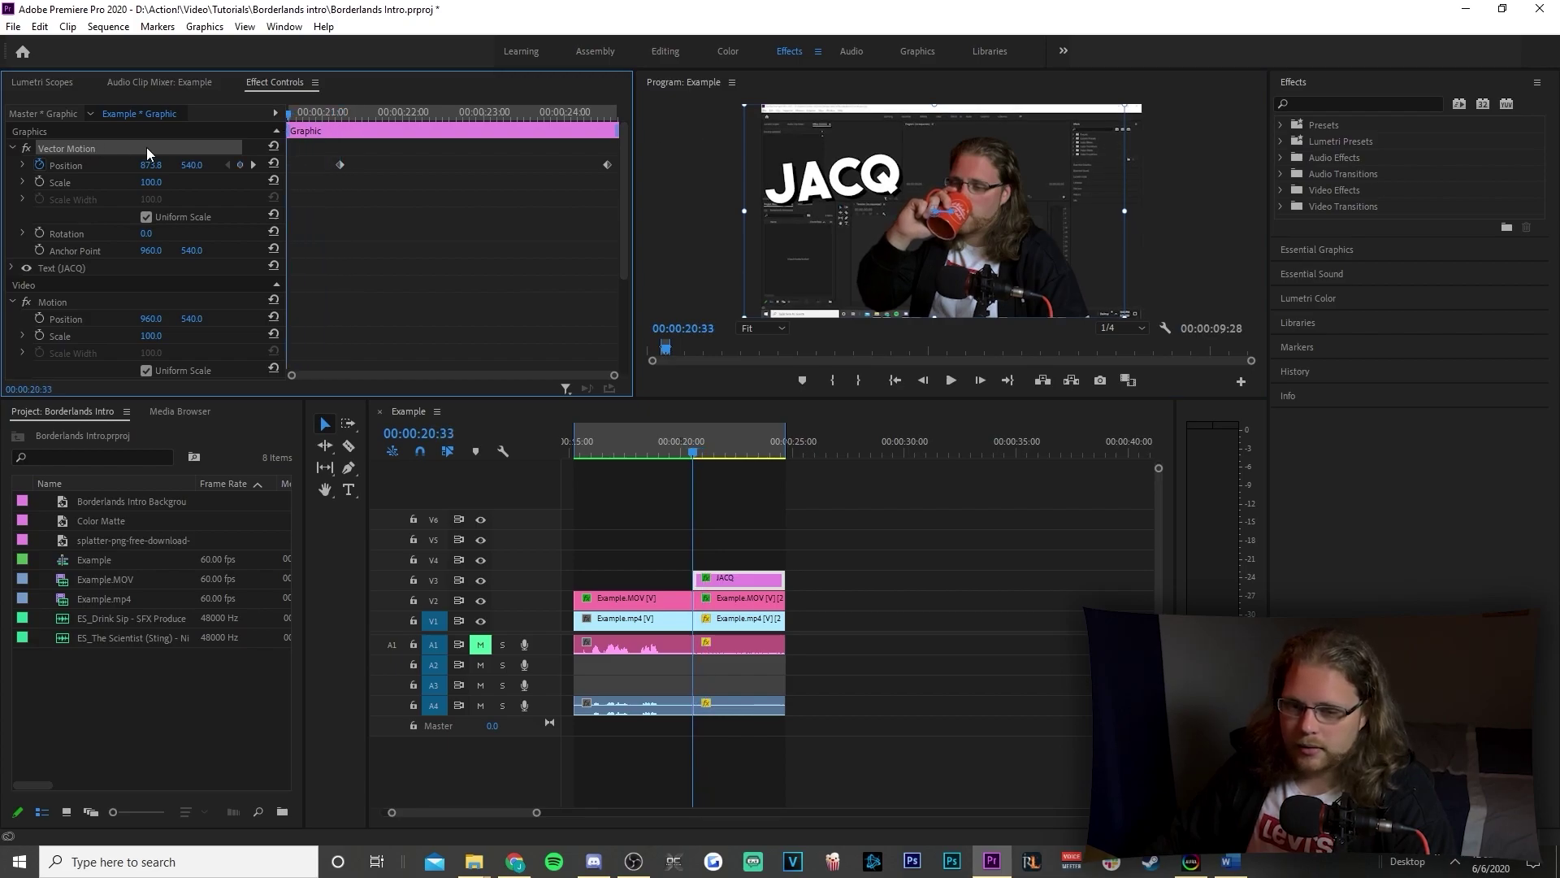
pyautogui.moveTo(849, 195); pyautogui.dragTo(695, 201)
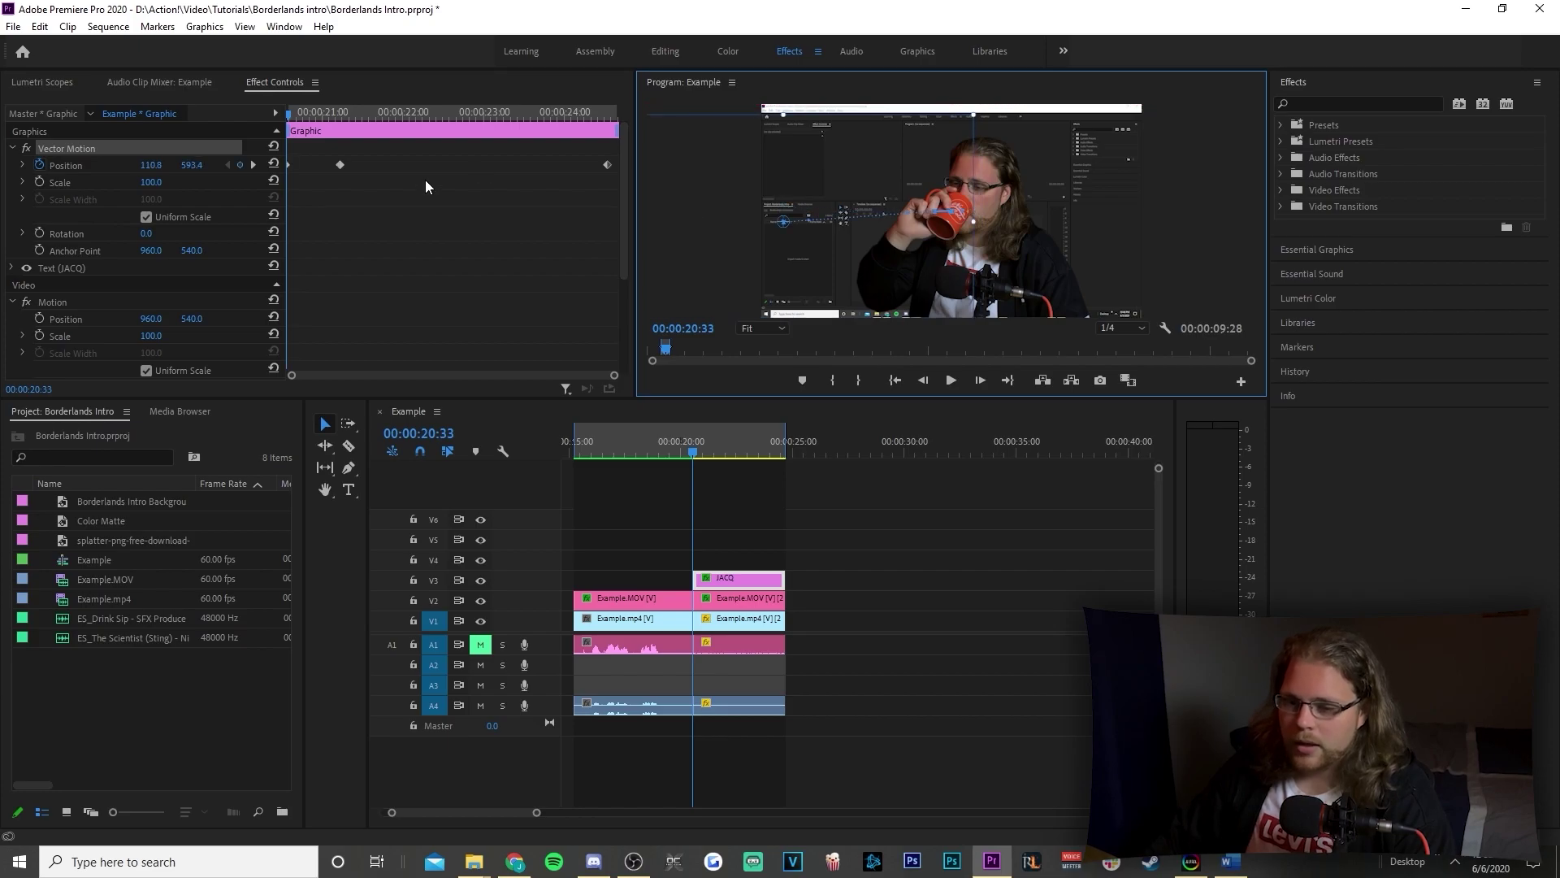
pyautogui.click(255, 165)
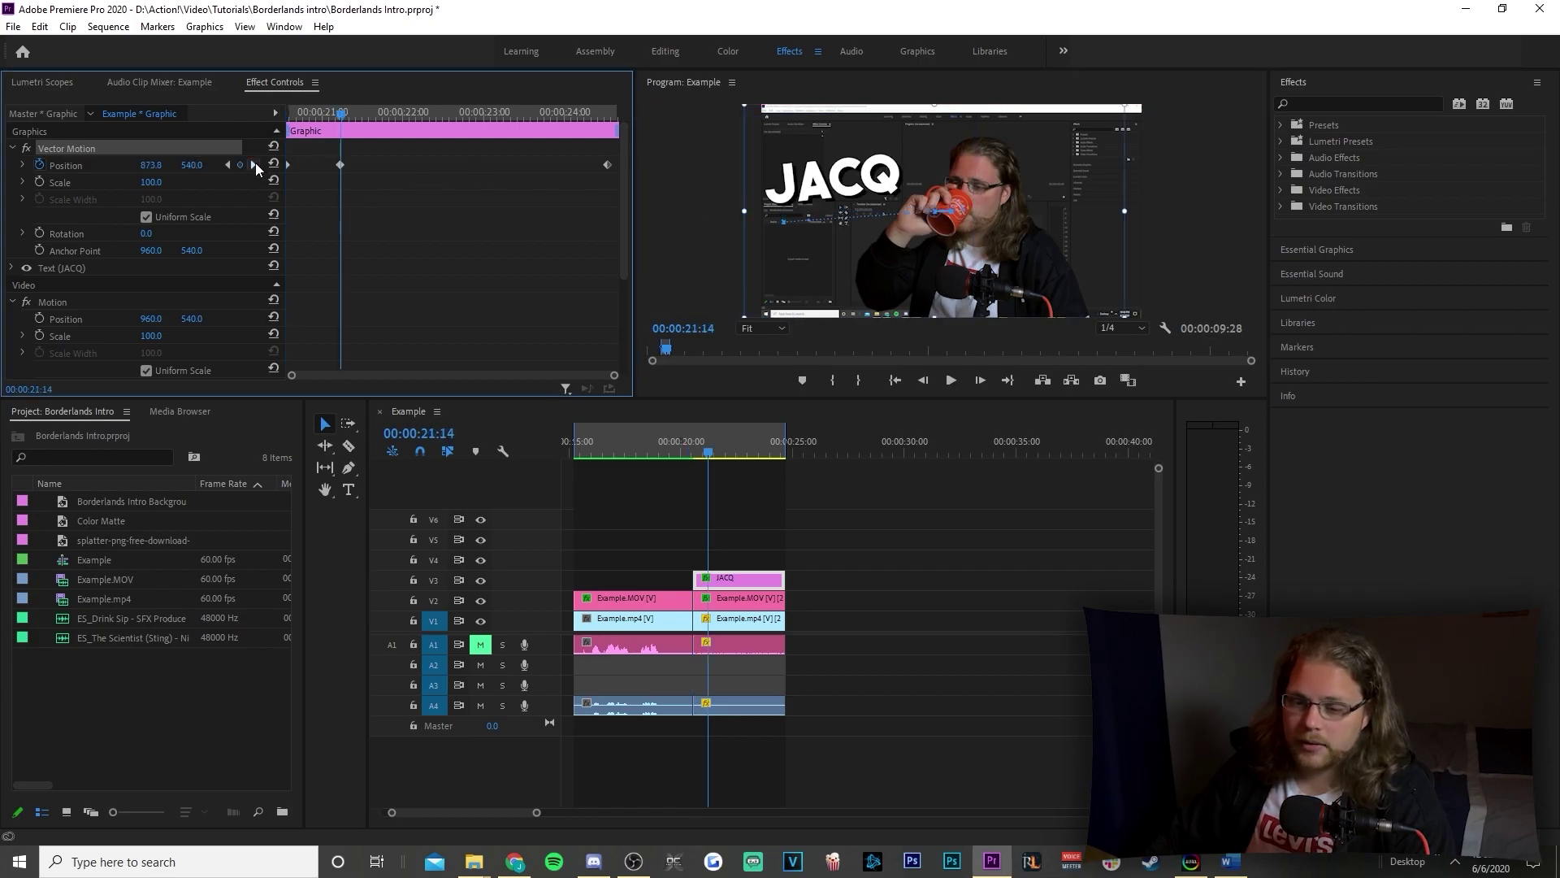
pyautogui.press('Right')
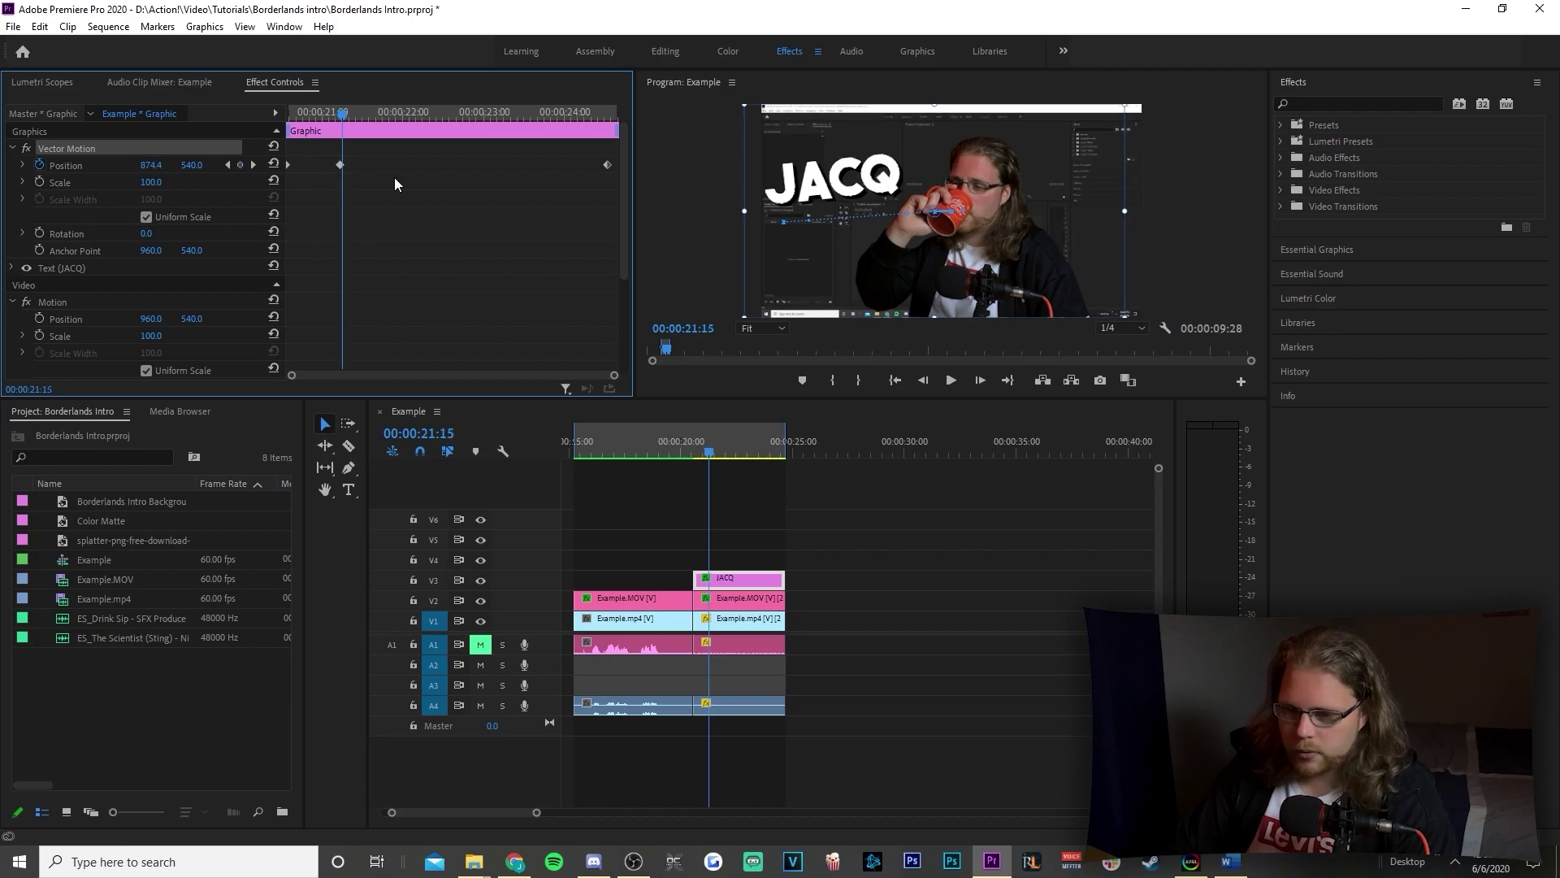
pyautogui.click(240, 165)
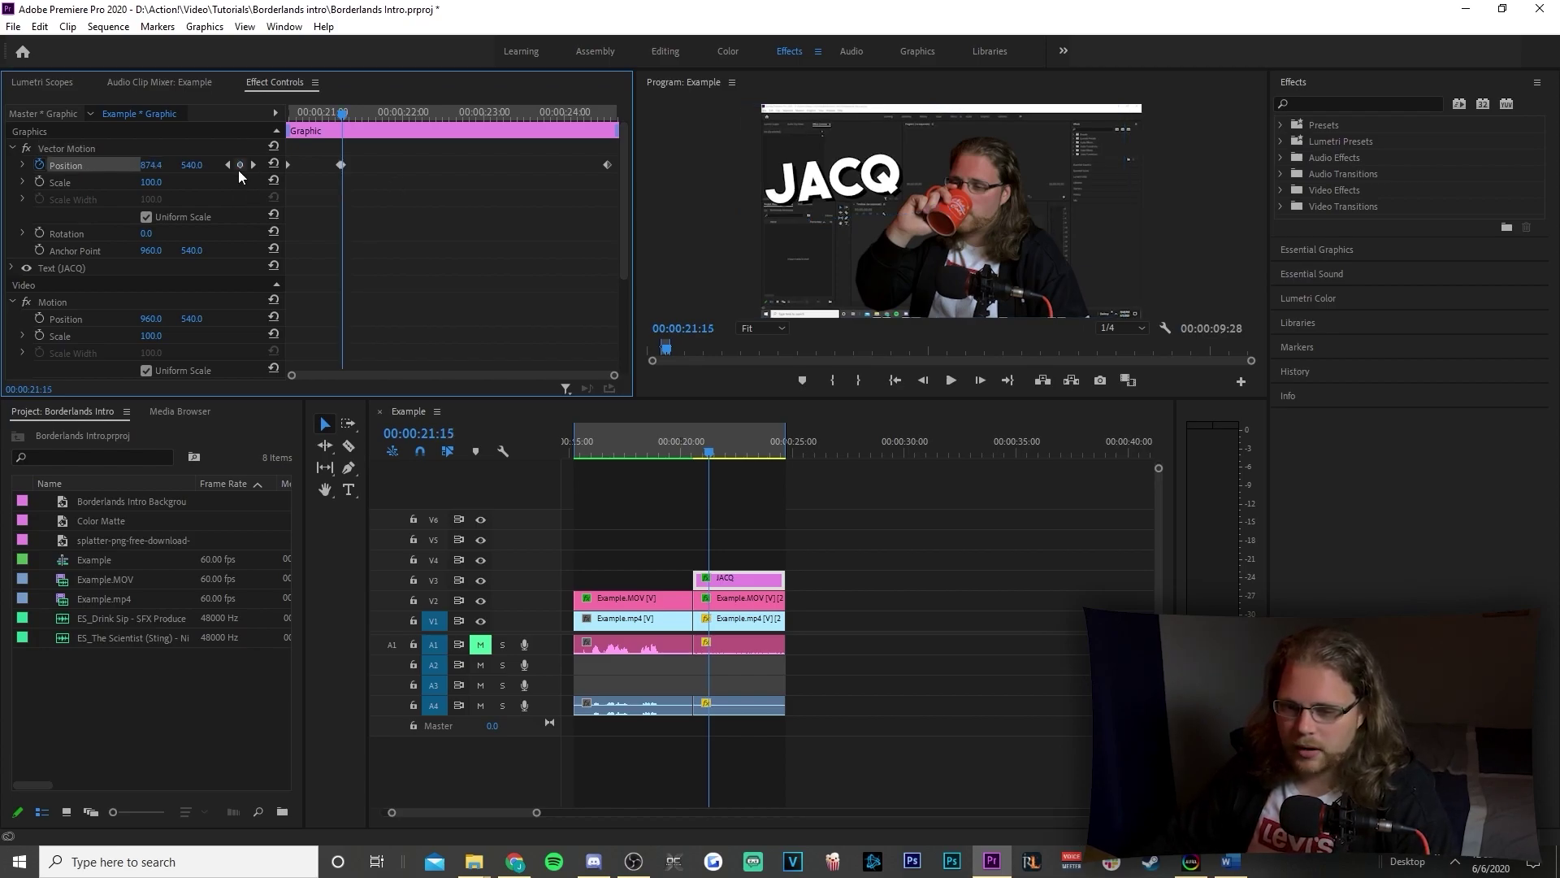
pyautogui.click(342, 166)
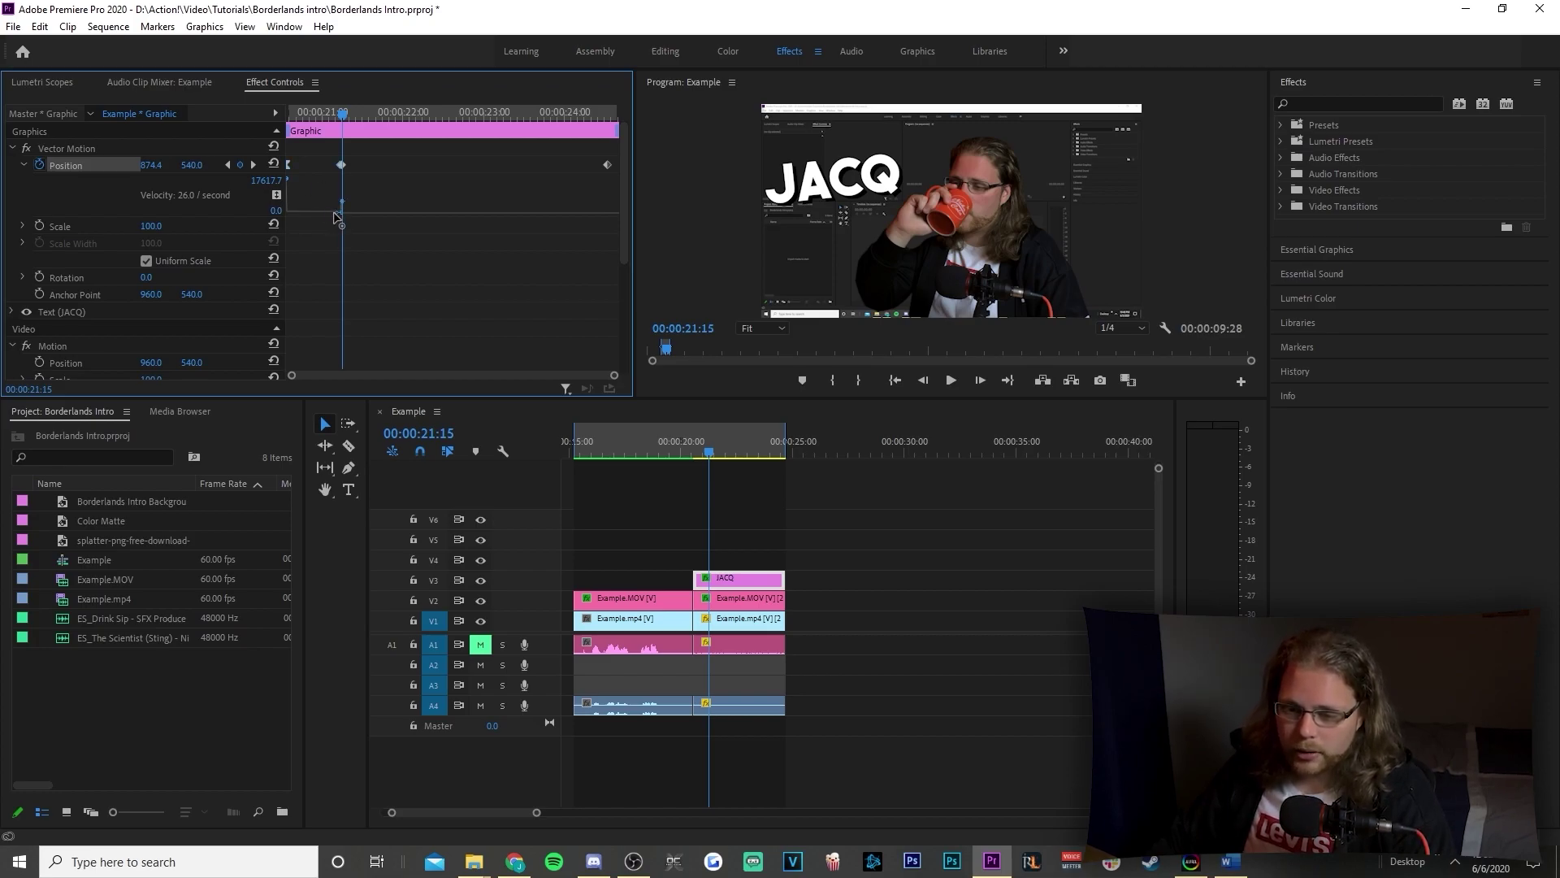
# Ease the title's velocity into its arrival keyframe and play the fly-in twice to review.
pyautogui.moveTo(334, 214); pyautogui.dragTo(257, 222)
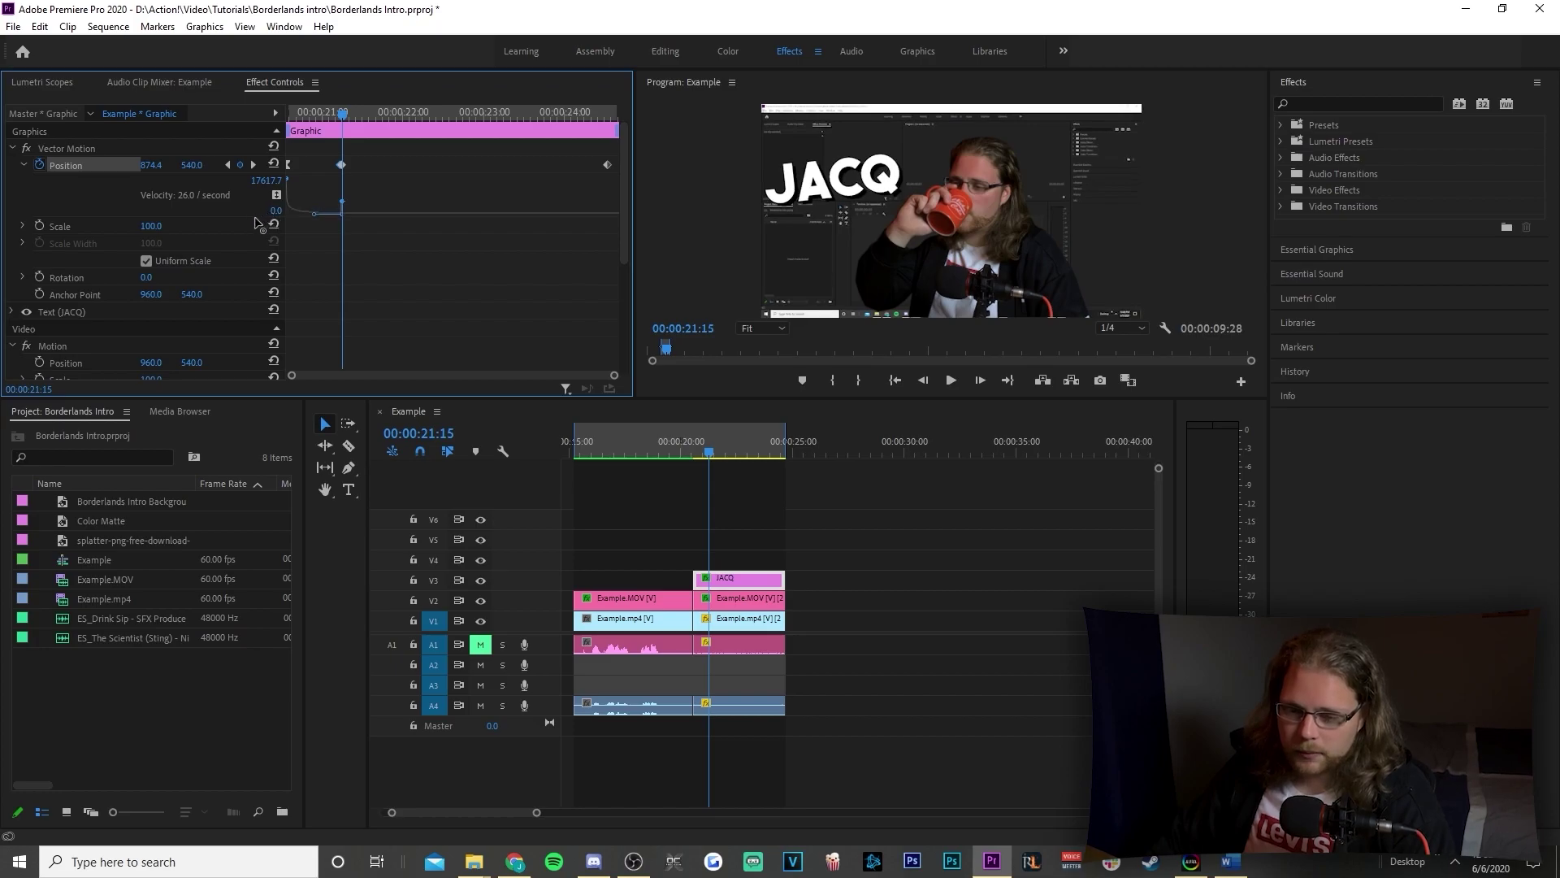
pyautogui.click(699, 454)
pyautogui.press('space')
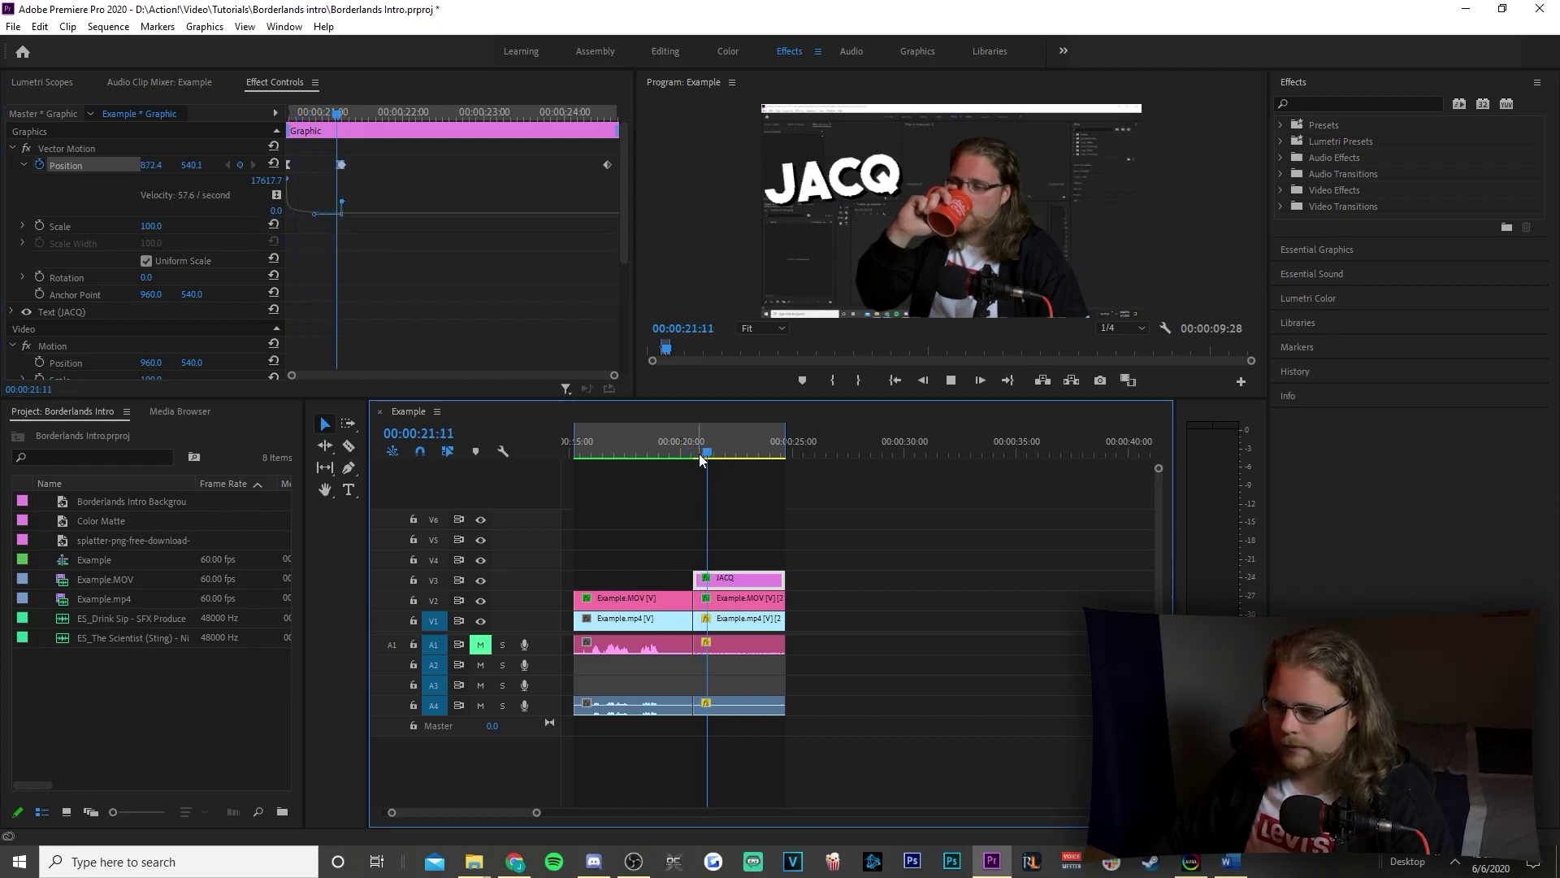
pyautogui.press('space')
pyautogui.click(699, 452)
pyautogui.press('space')
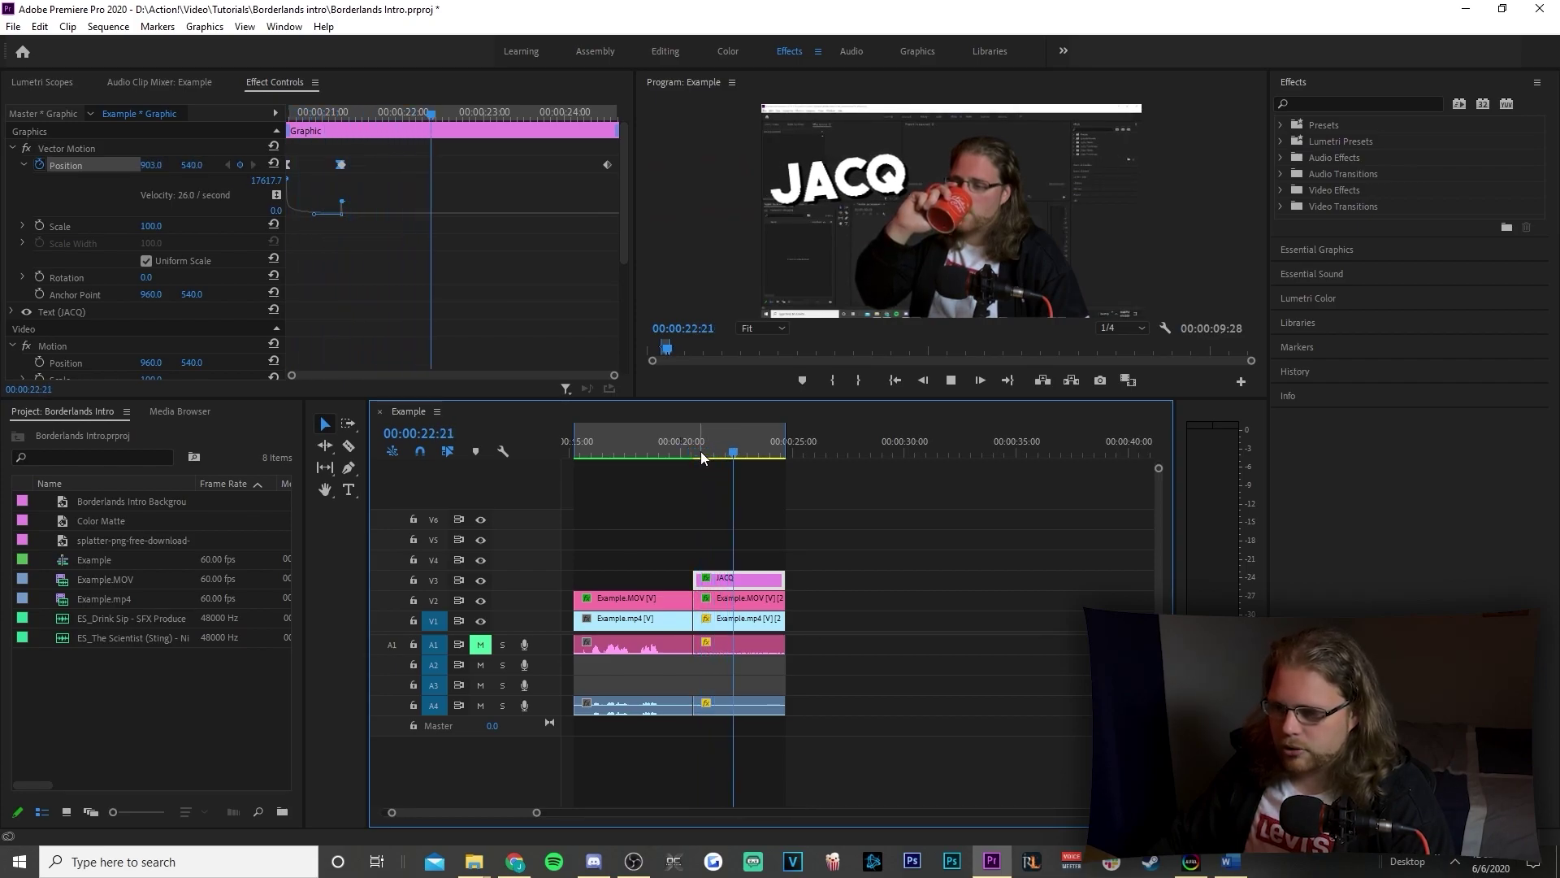
pyautogui.press('space')
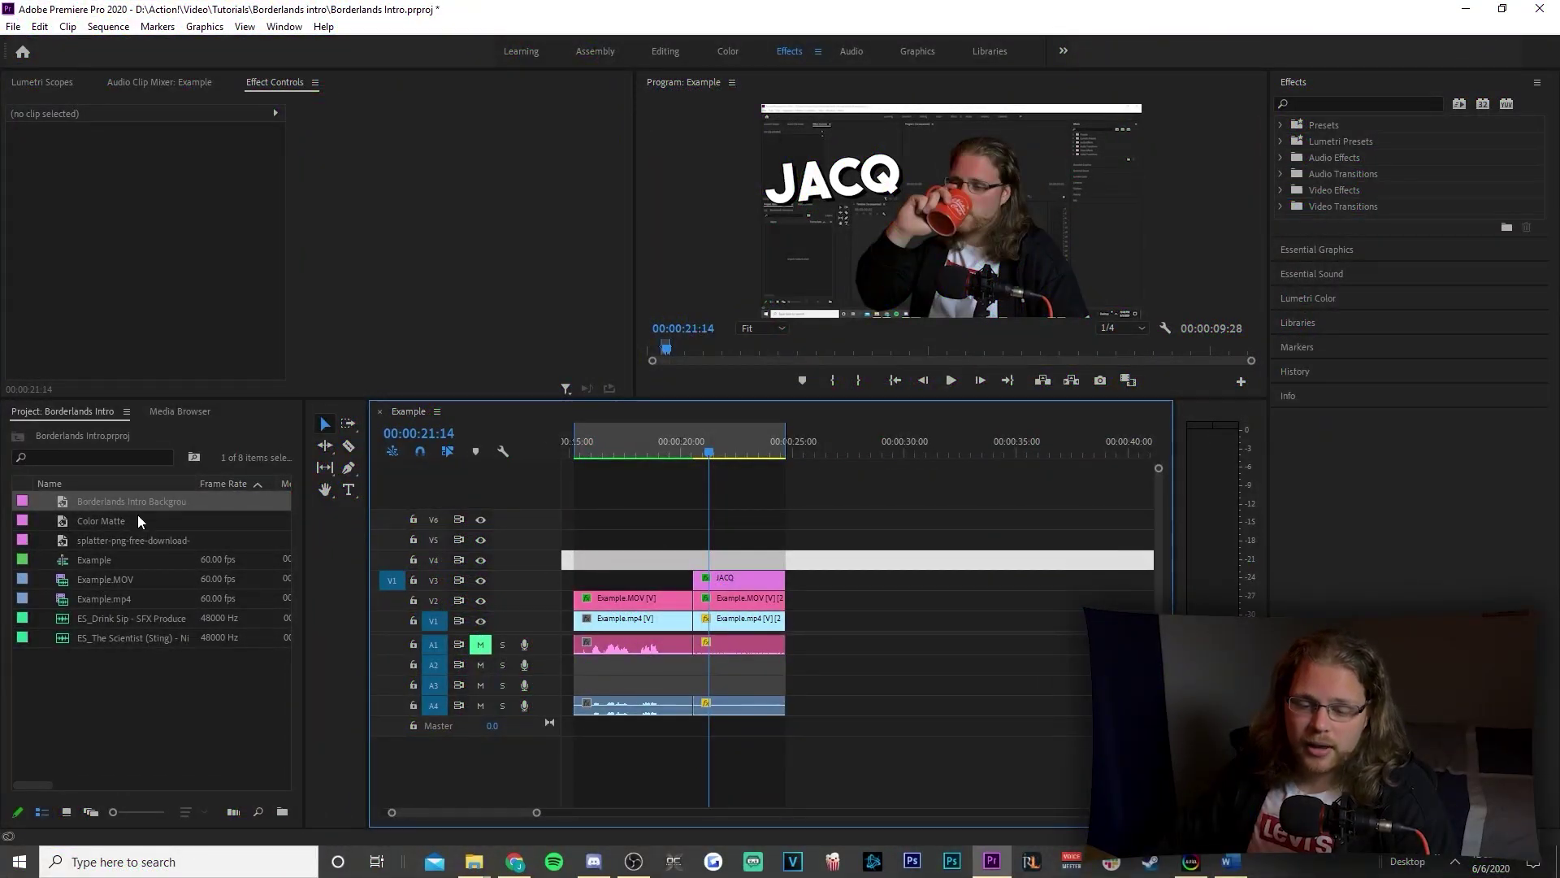
# Place Borderlands Intro Background.png on V4 above the JACQ title at the freeze-frame point.
pyautogui.moveTo(248, 503); pyautogui.dragTo(697, 560)
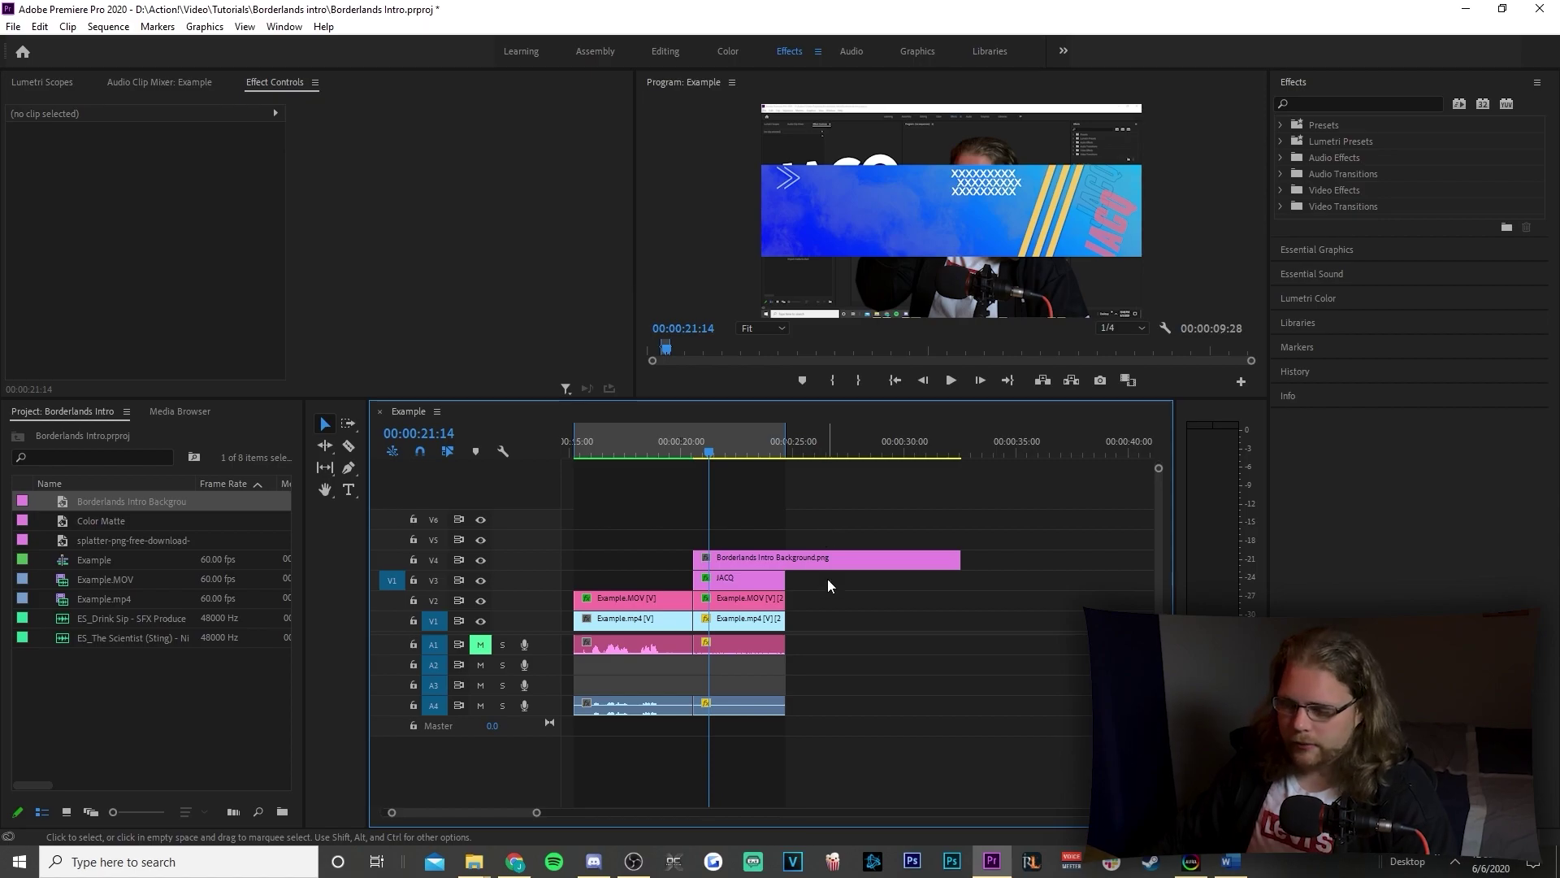
# Move the later Example.mp4 clip aside and put the background image on V1.
pyautogui.click(676, 533)
pyautogui.moveTo(719, 619); pyautogui.dragTo(1107, 620)
pyautogui.moveTo(776, 558); pyautogui.dragTo(769, 613)
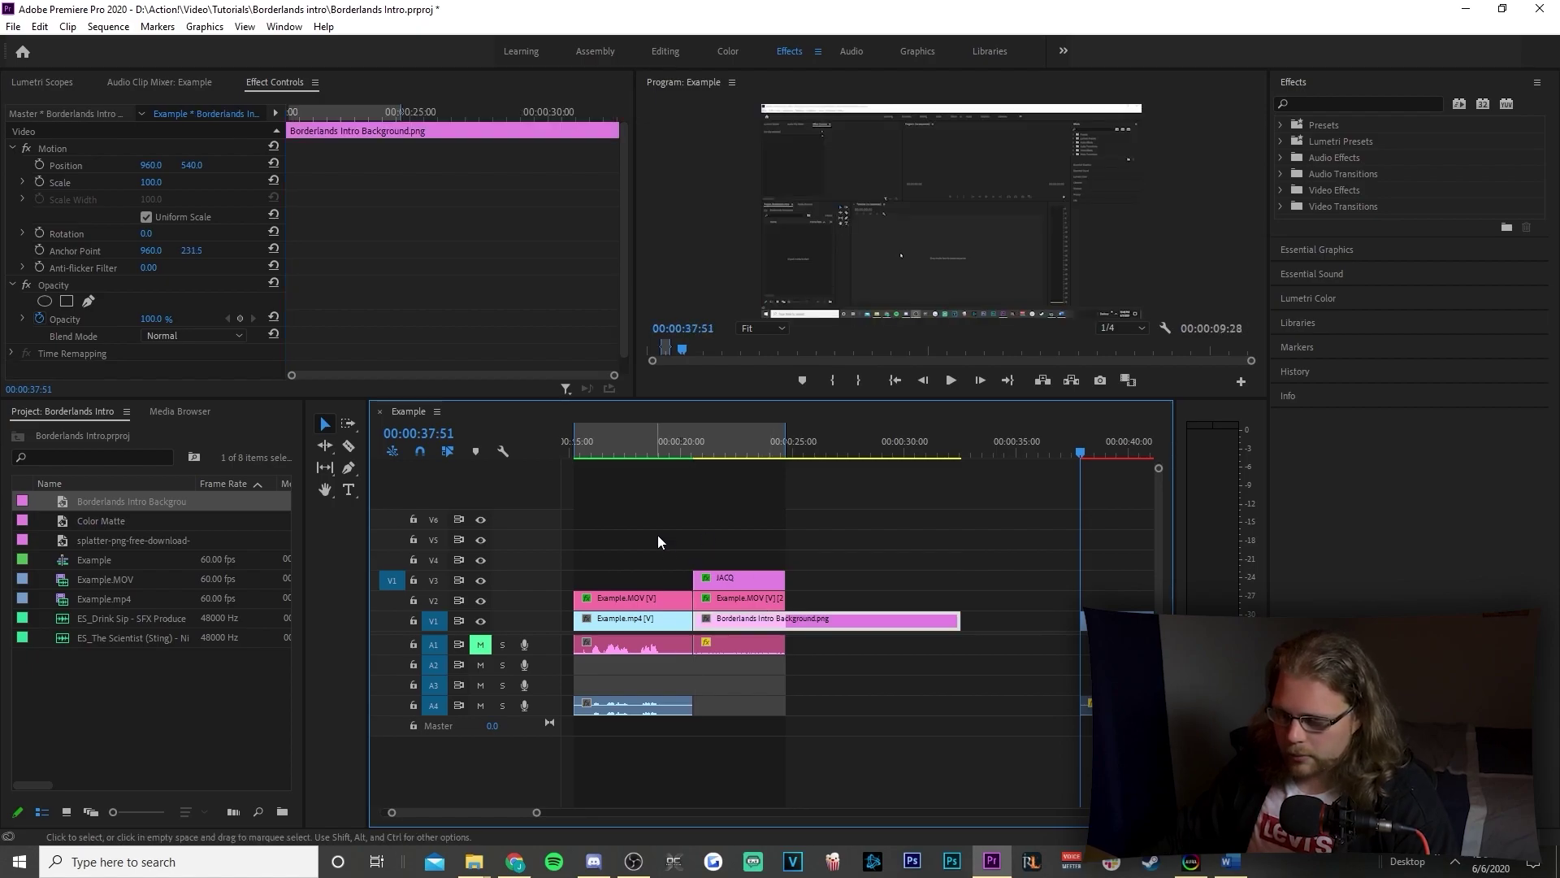
pyautogui.click(702, 558)
# Trim the background clip to end with the title by cutting and deleting its tail.
pyautogui.press('c')
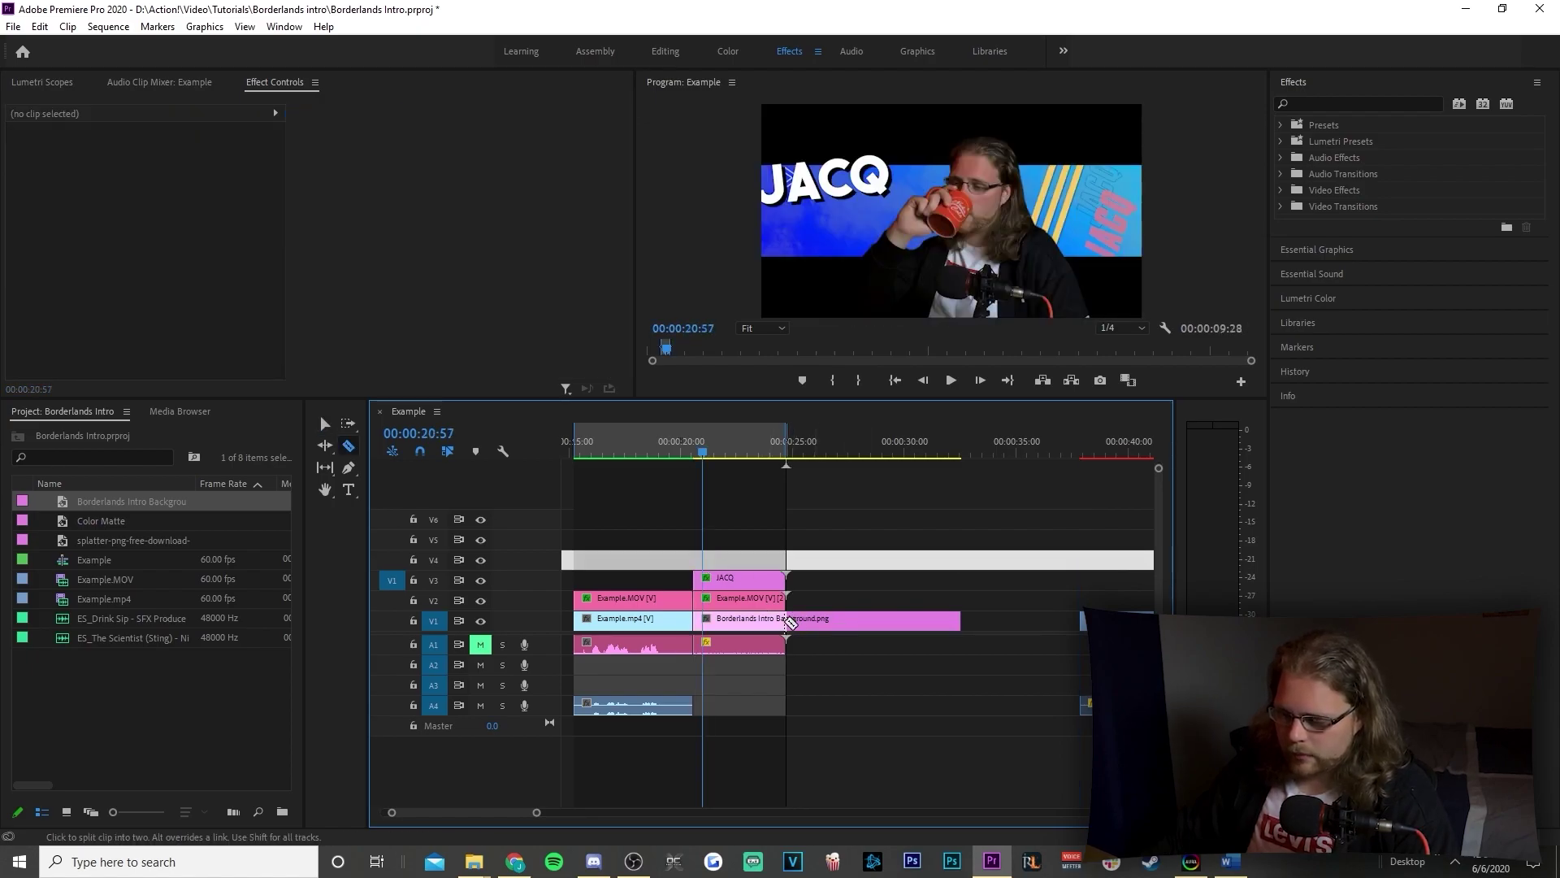
pyautogui.click(787, 620)
pyautogui.press('v')
pyautogui.click(874, 620)
pyautogui.press('Delete')
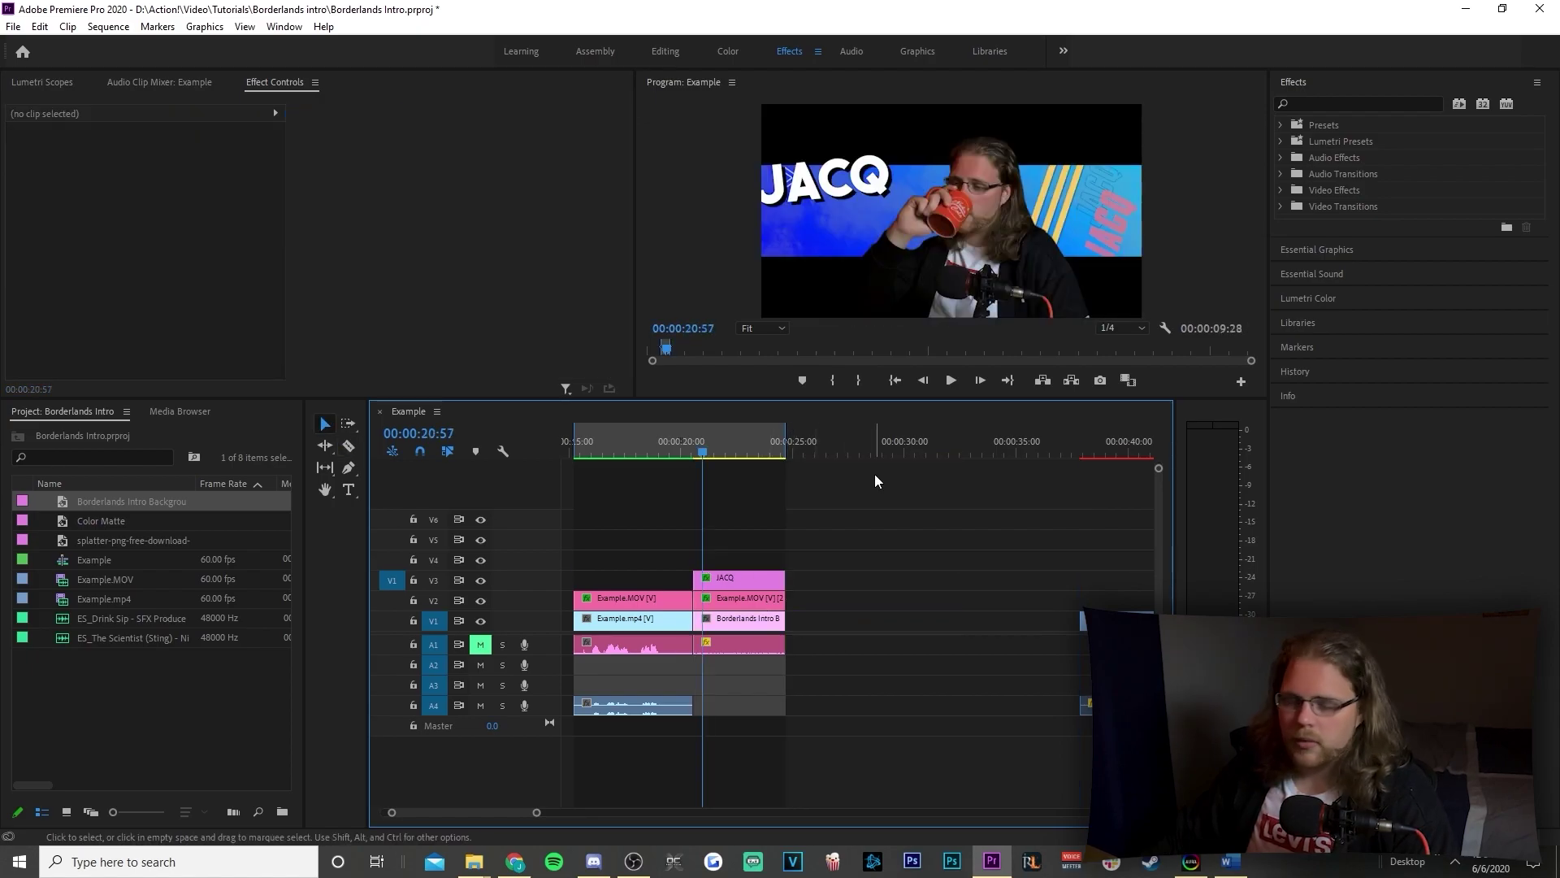
# Scale the banner to 110.3 and rotate it -4.4°.
pyautogui.click(744, 628)
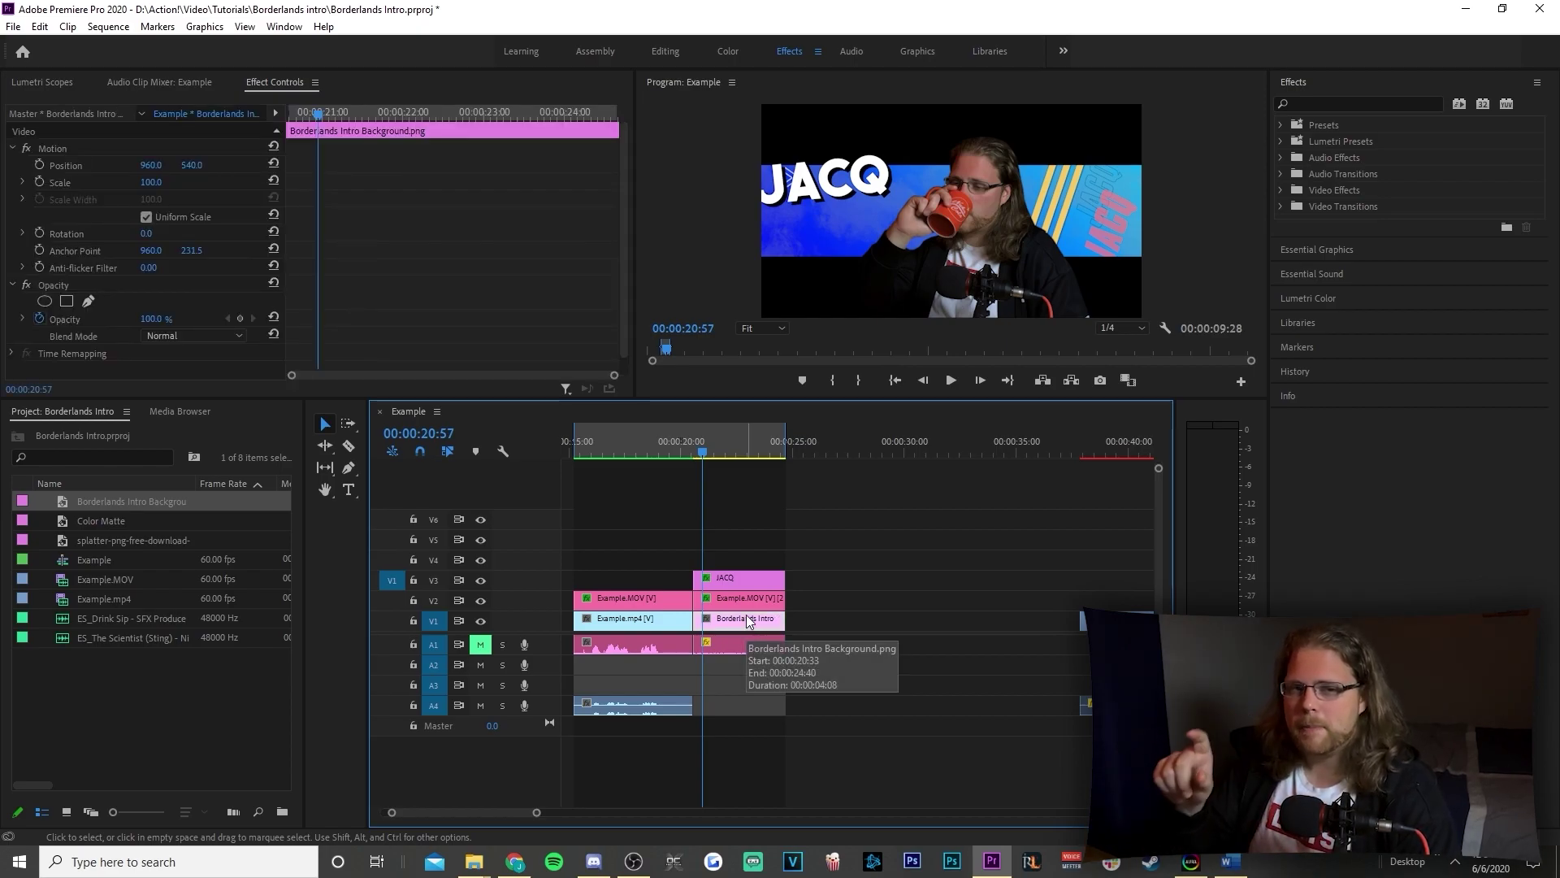
pyautogui.click(99, 146)
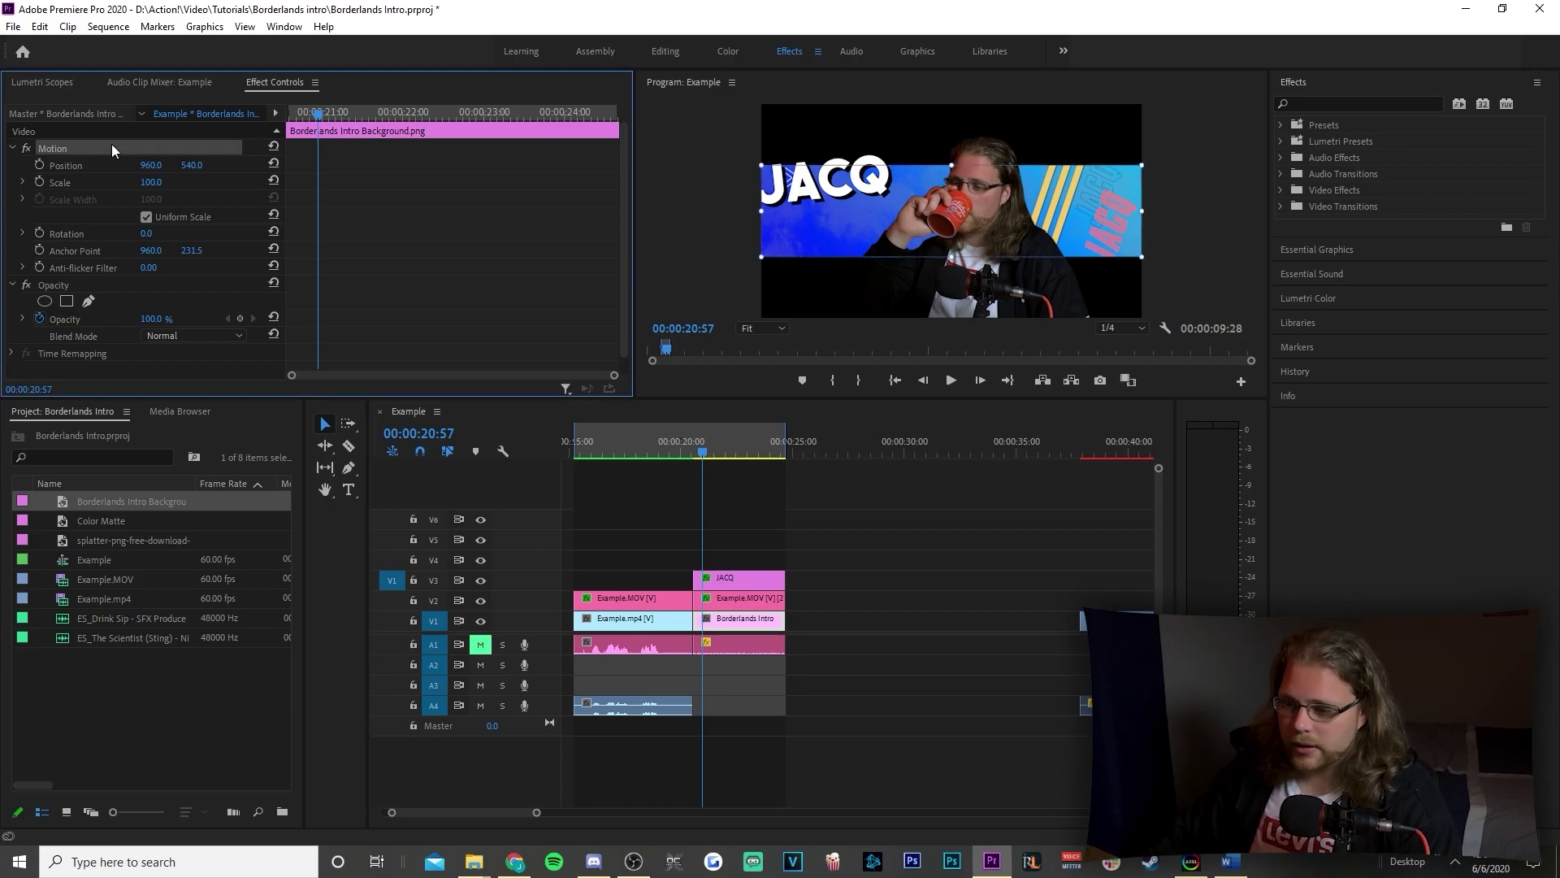
pyautogui.moveTo(1143, 165)
pyautogui.mouseDown()
pyautogui.moveTo(1195, 138)
pyautogui.moveTo(1153, 141)
pyautogui.mouseUp()
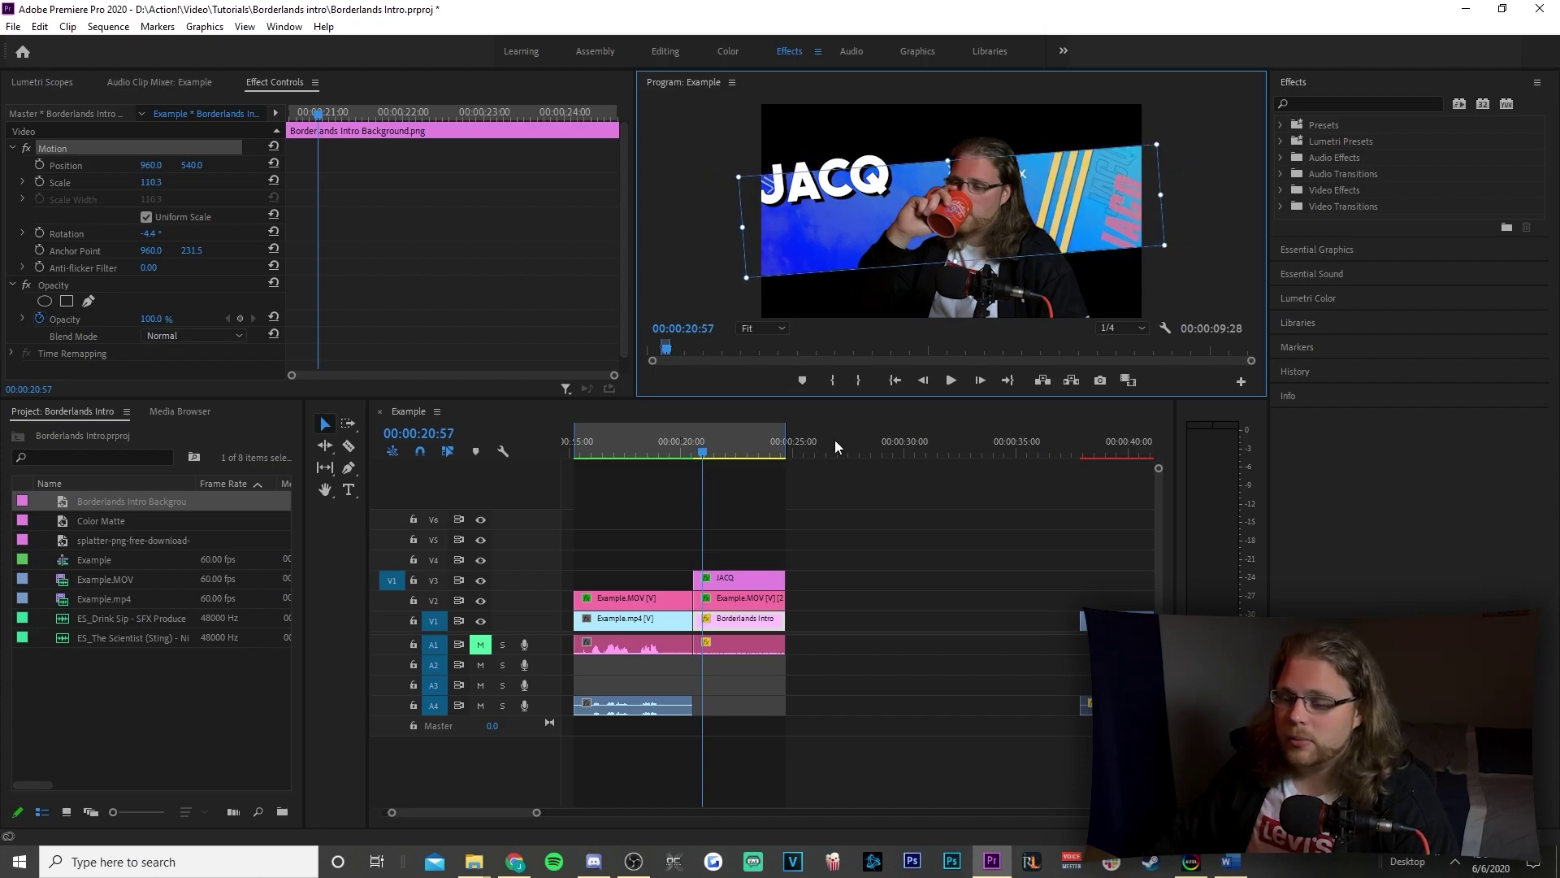
# Search the Effects panel for 'rough' and apply Roughen Edges to the banner clip.
pyautogui.click(850, 486)
pyautogui.click(1299, 104)
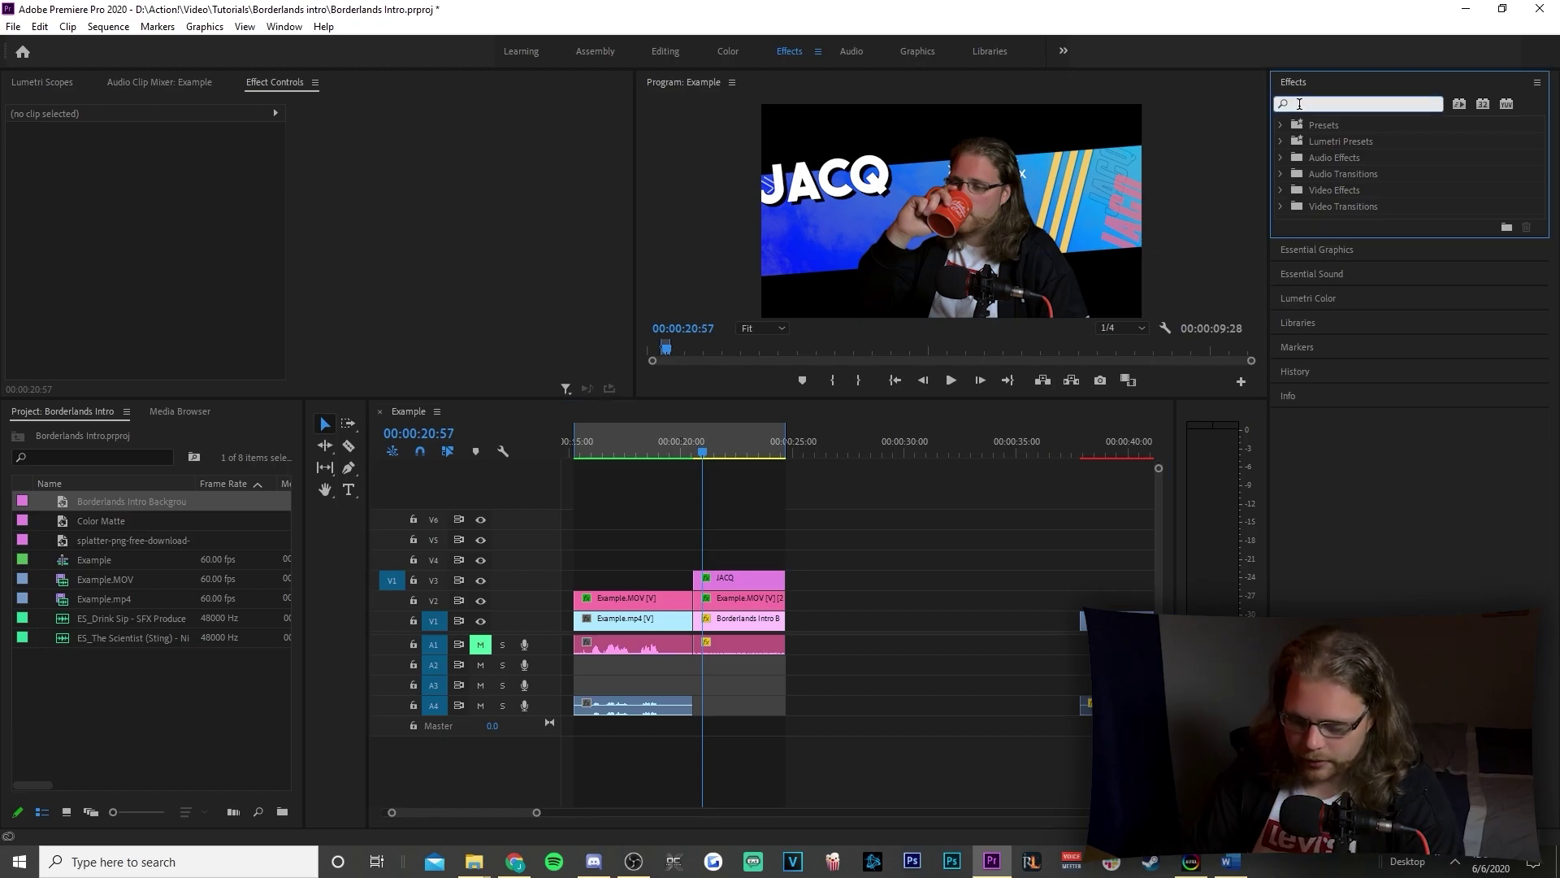
pyautogui.write('rough')
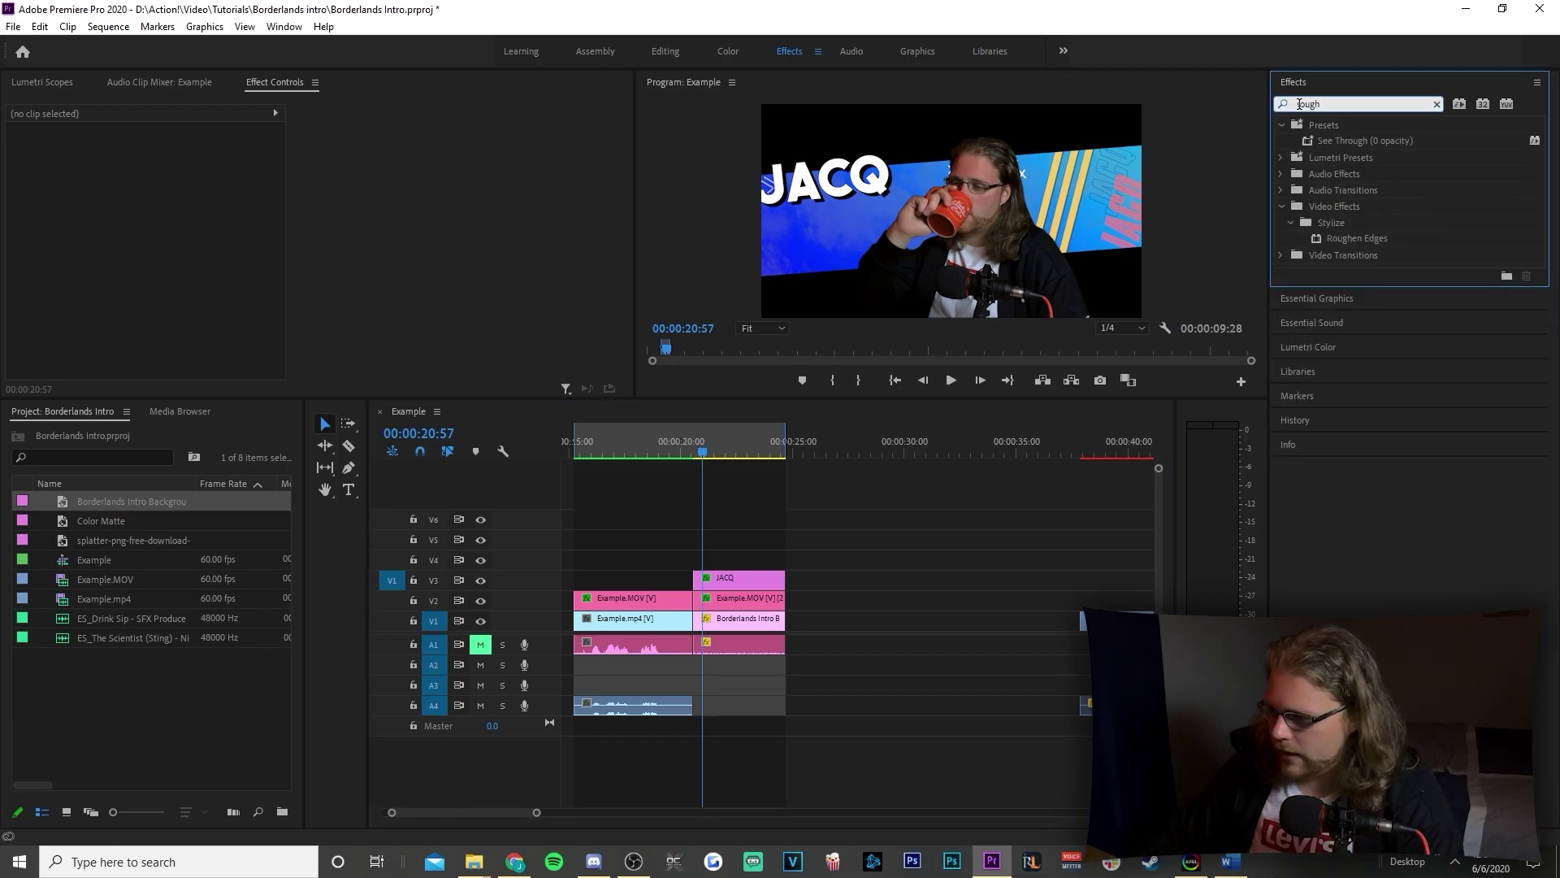
pyautogui.moveTo(1359, 239); pyautogui.dragTo(769, 621)
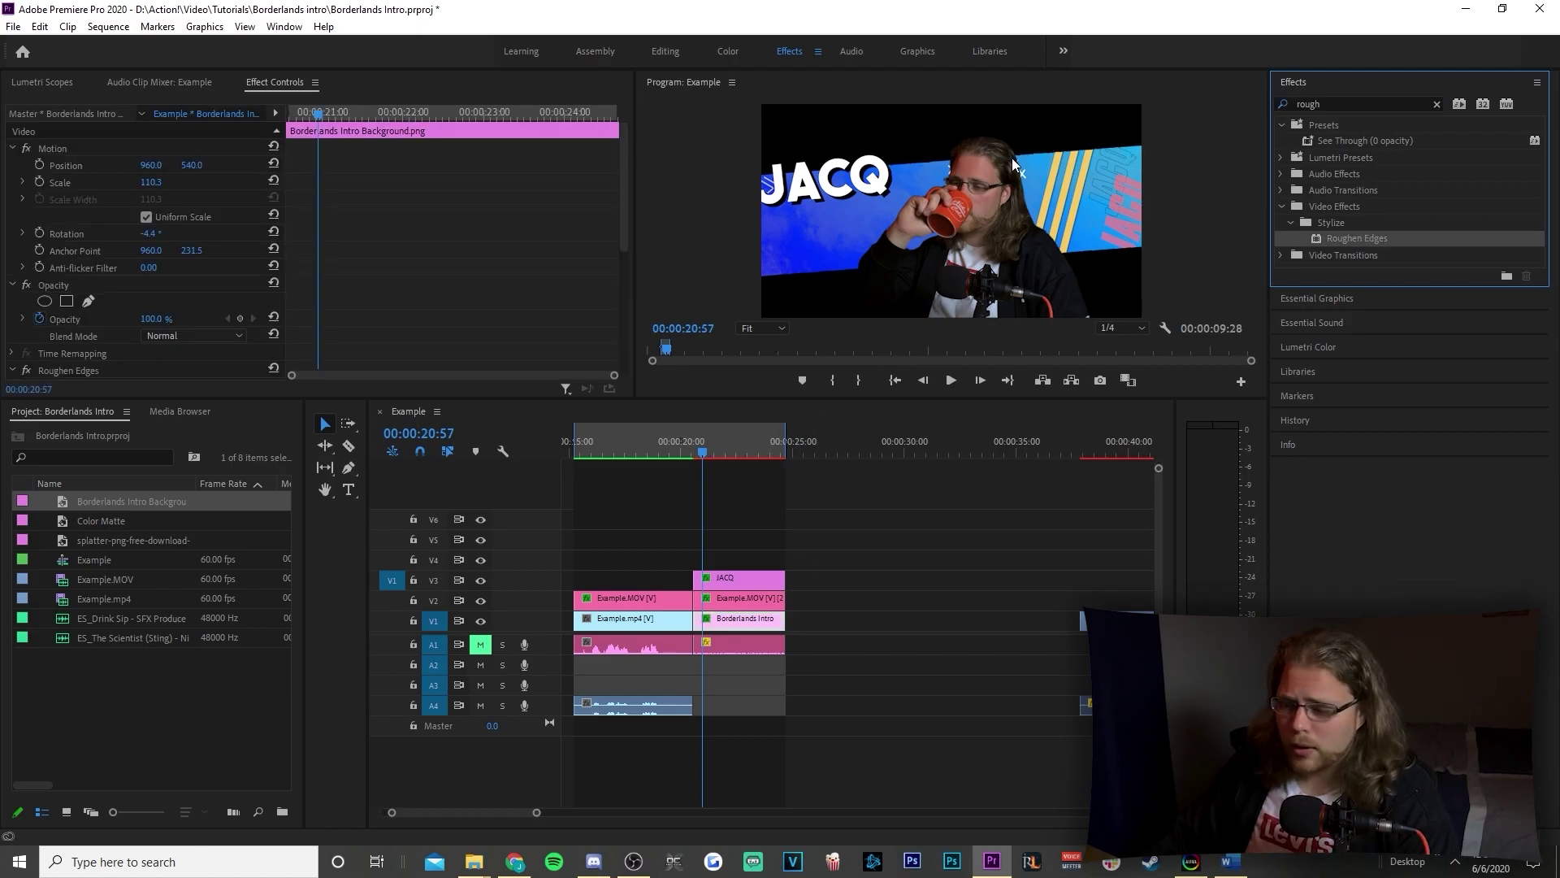
# Set the Roughen Edges border to 30 and preview the intro.
pyautogui.moveTo(624, 199); pyautogui.dragTo(628, 242)
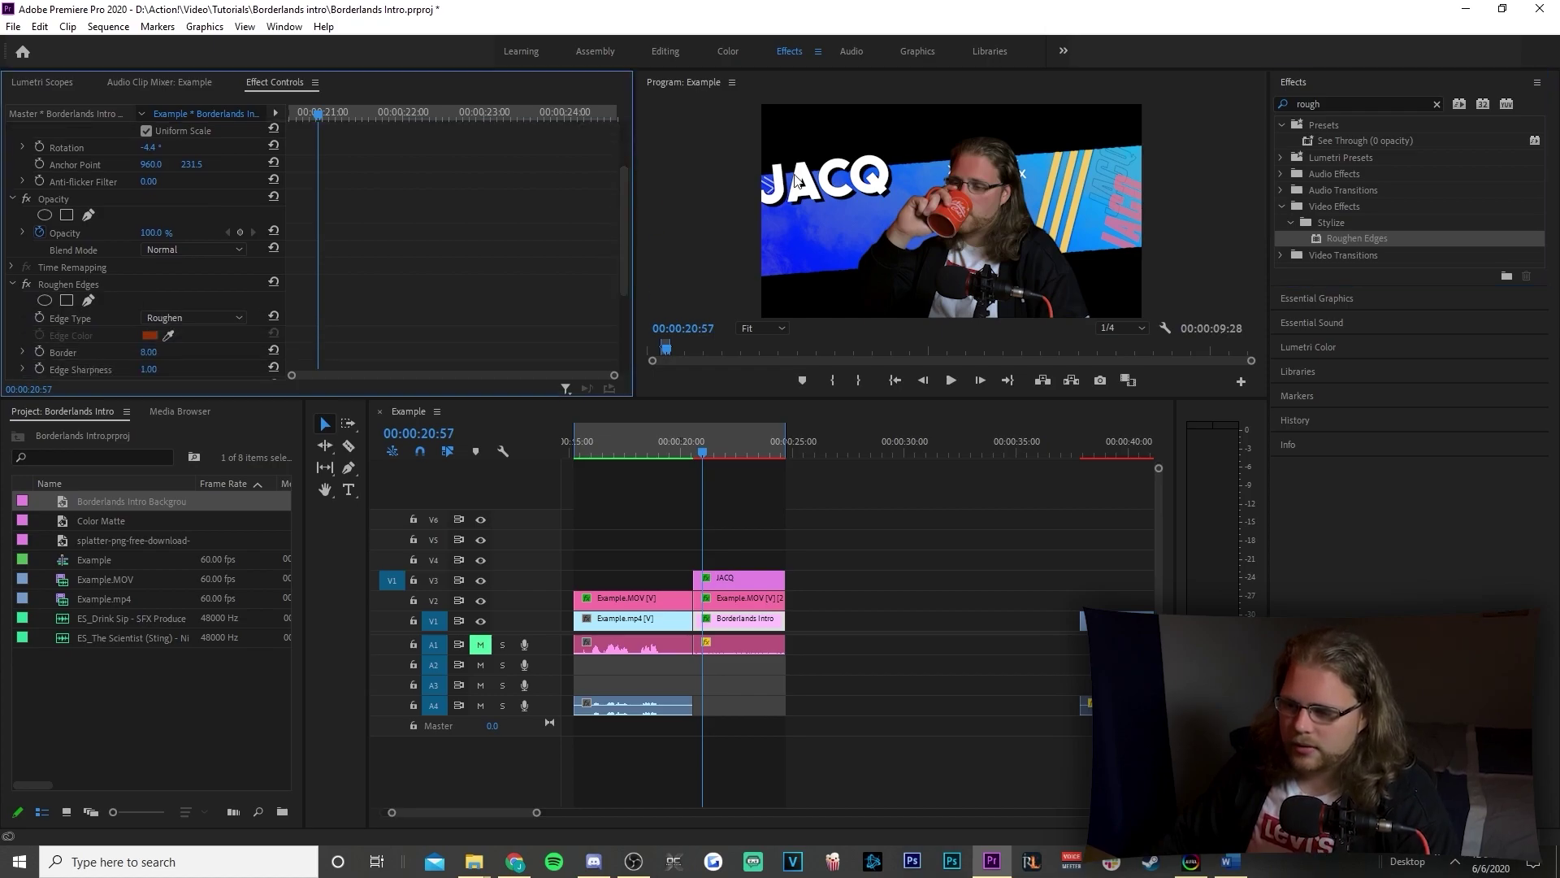
pyautogui.click(146, 352)
pyautogui.write('30')
pyautogui.press('Return')
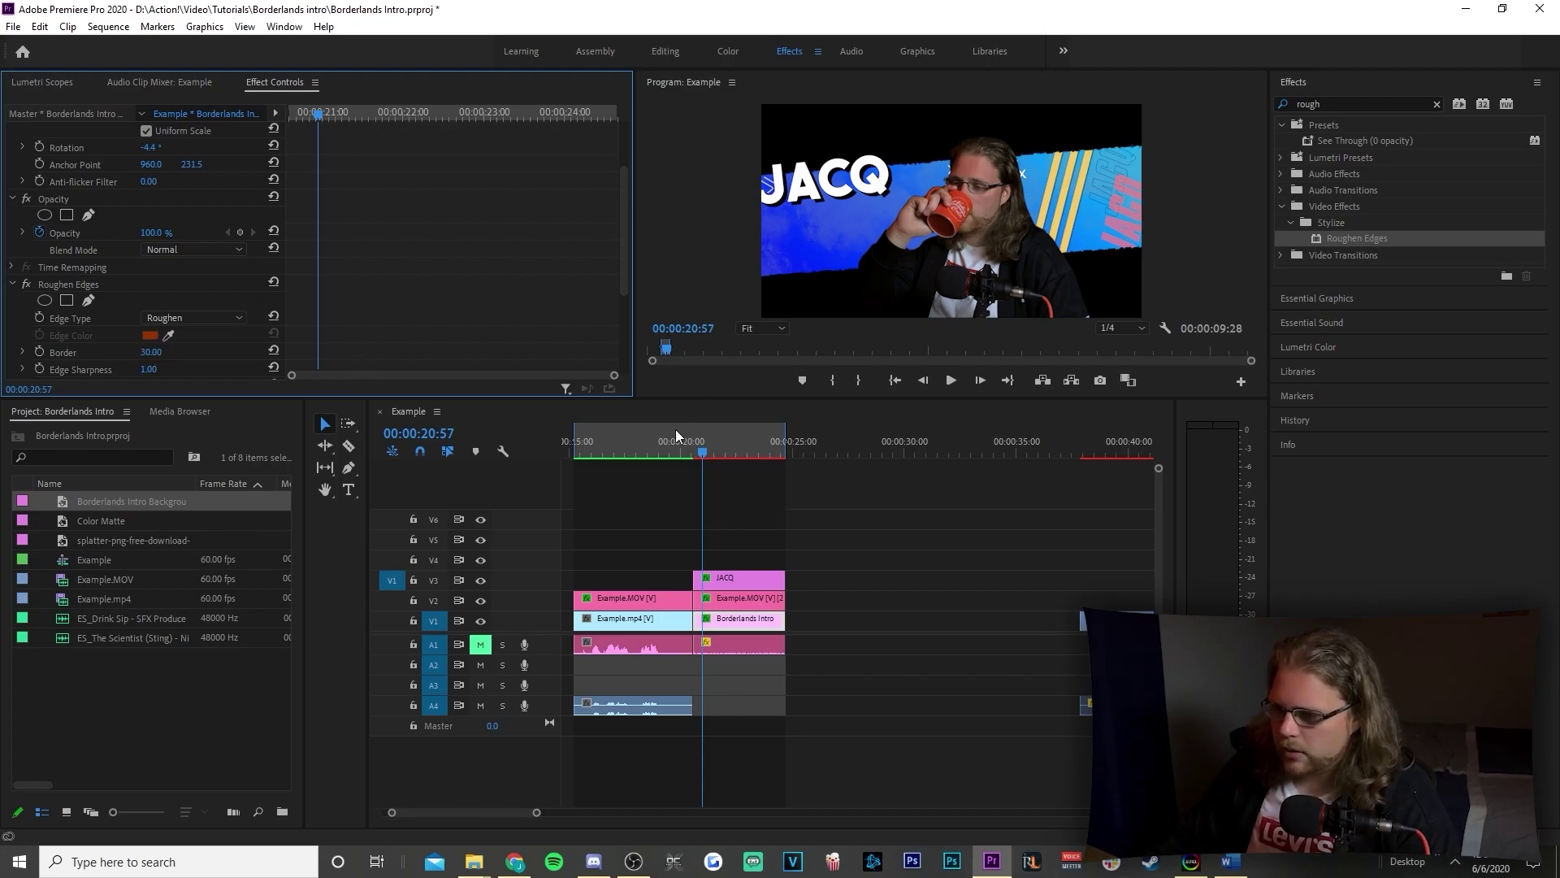
pyautogui.moveTo(702, 452)
pyautogui.mouseDown()
pyautogui.moveTo(743, 456)
pyautogui.moveTo(689, 463)
pyautogui.mouseUp()
pyautogui.press('space')
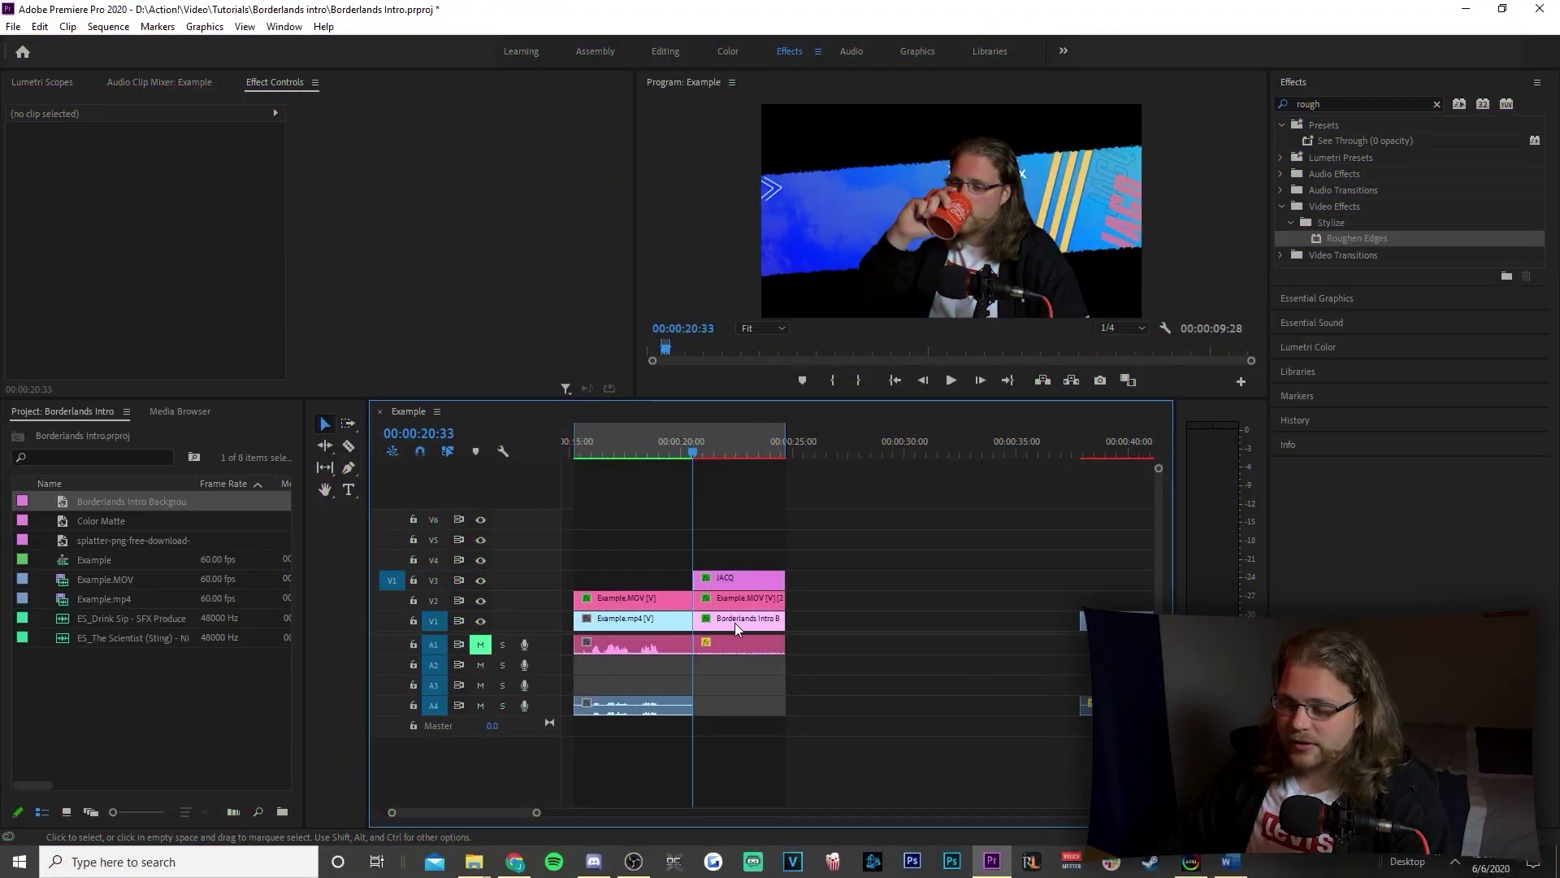
# Keyframe Example.MOV's Scale from 50 at the clip start to 55 at its end.
pyautogui.click(735, 622)
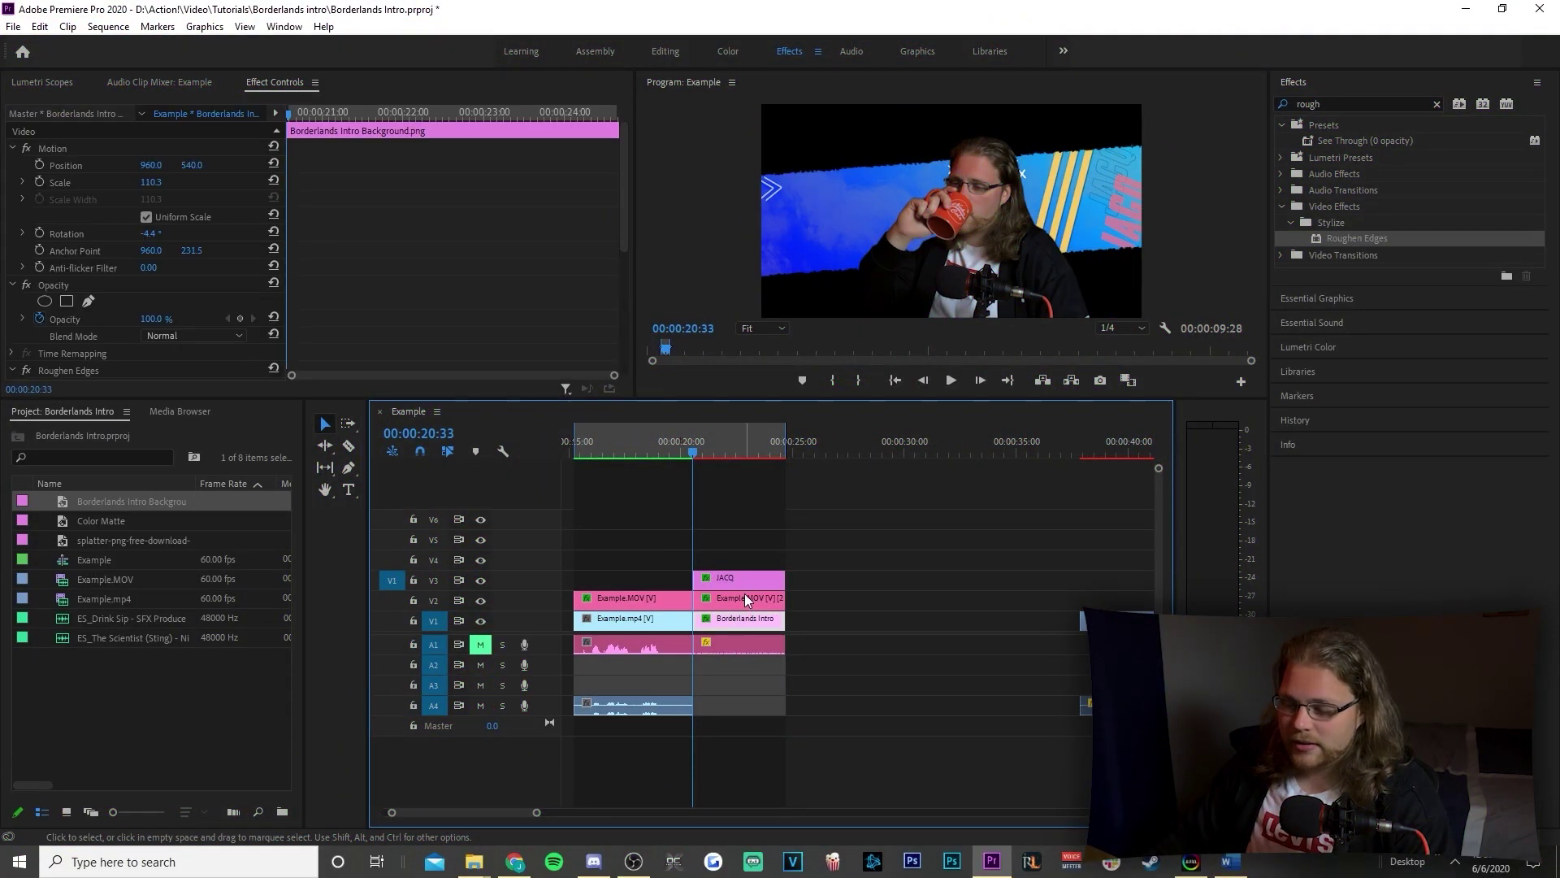
pyautogui.click(745, 594)
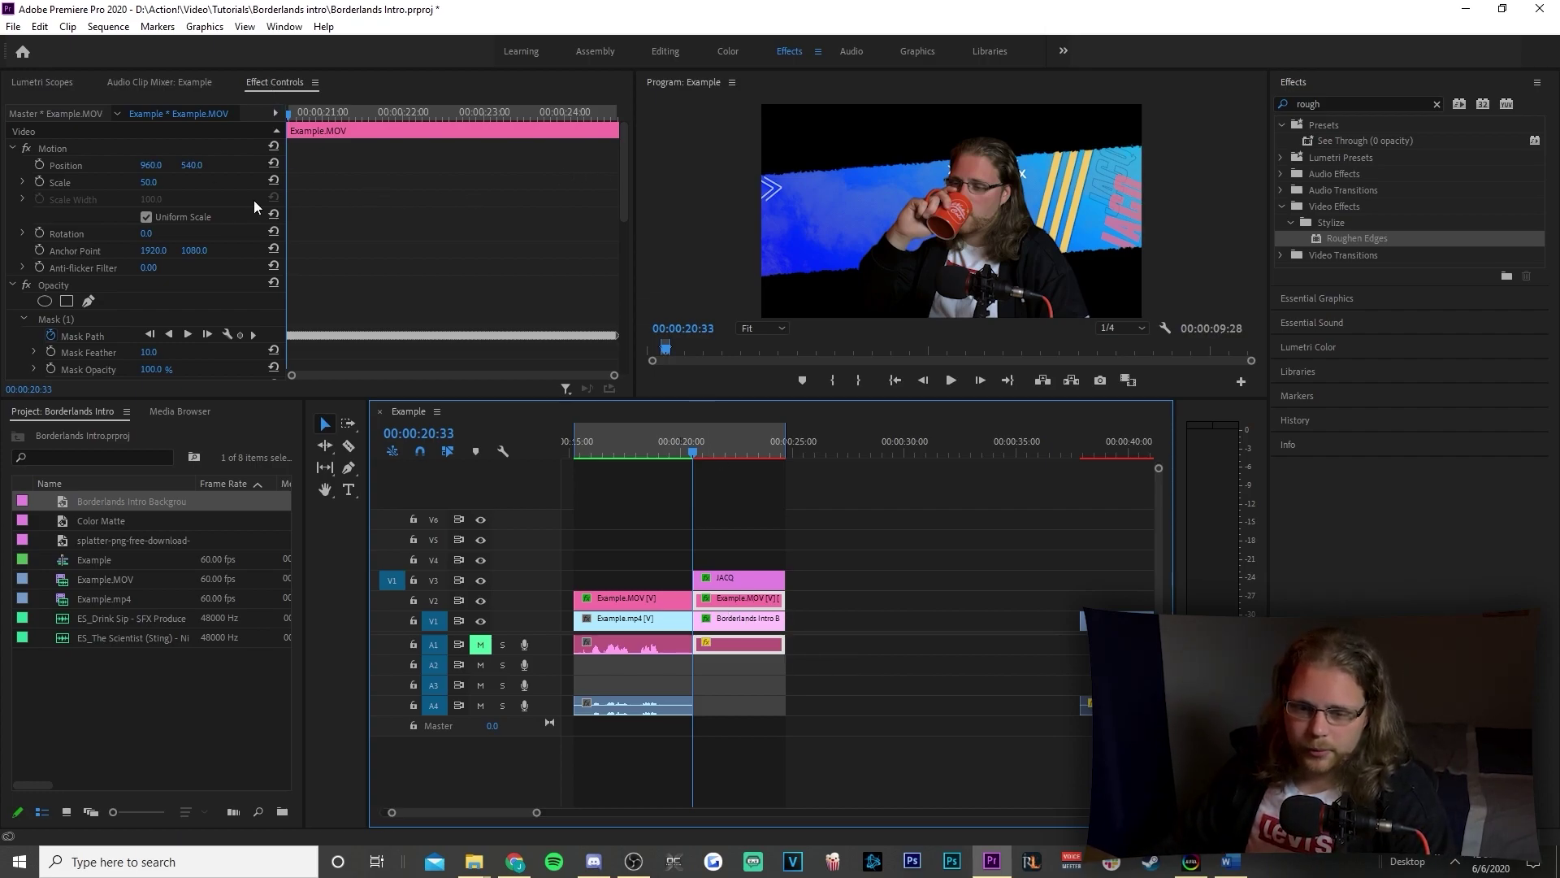
pyautogui.click(42, 183)
pyautogui.click(41, 184)
pyautogui.moveTo(296, 119); pyautogui.dragTo(616, 159)
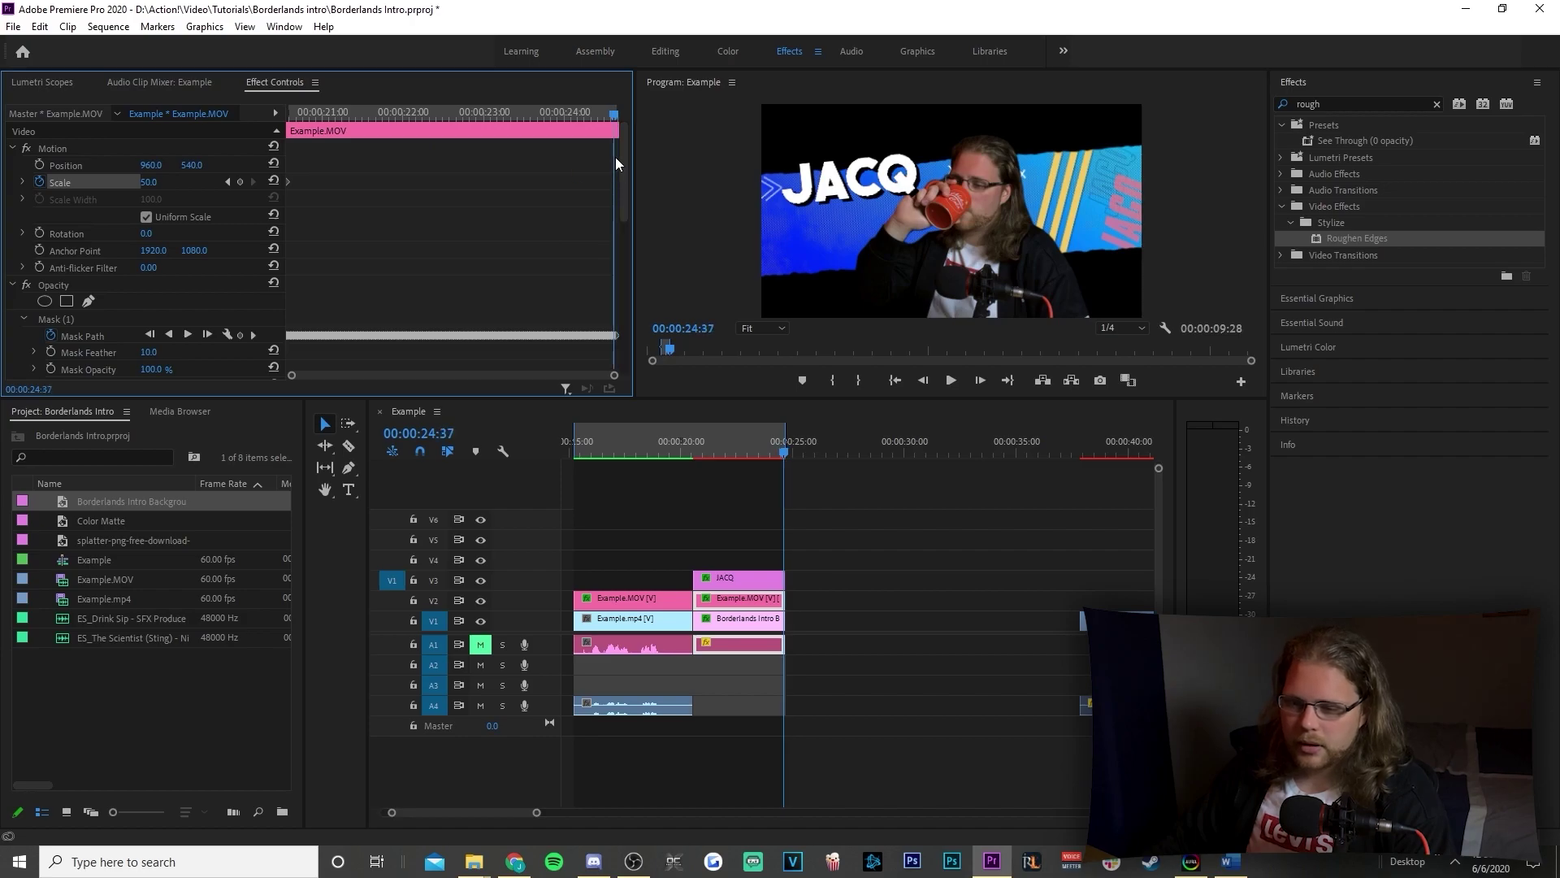
pyautogui.click(153, 182)
pyautogui.write('55')
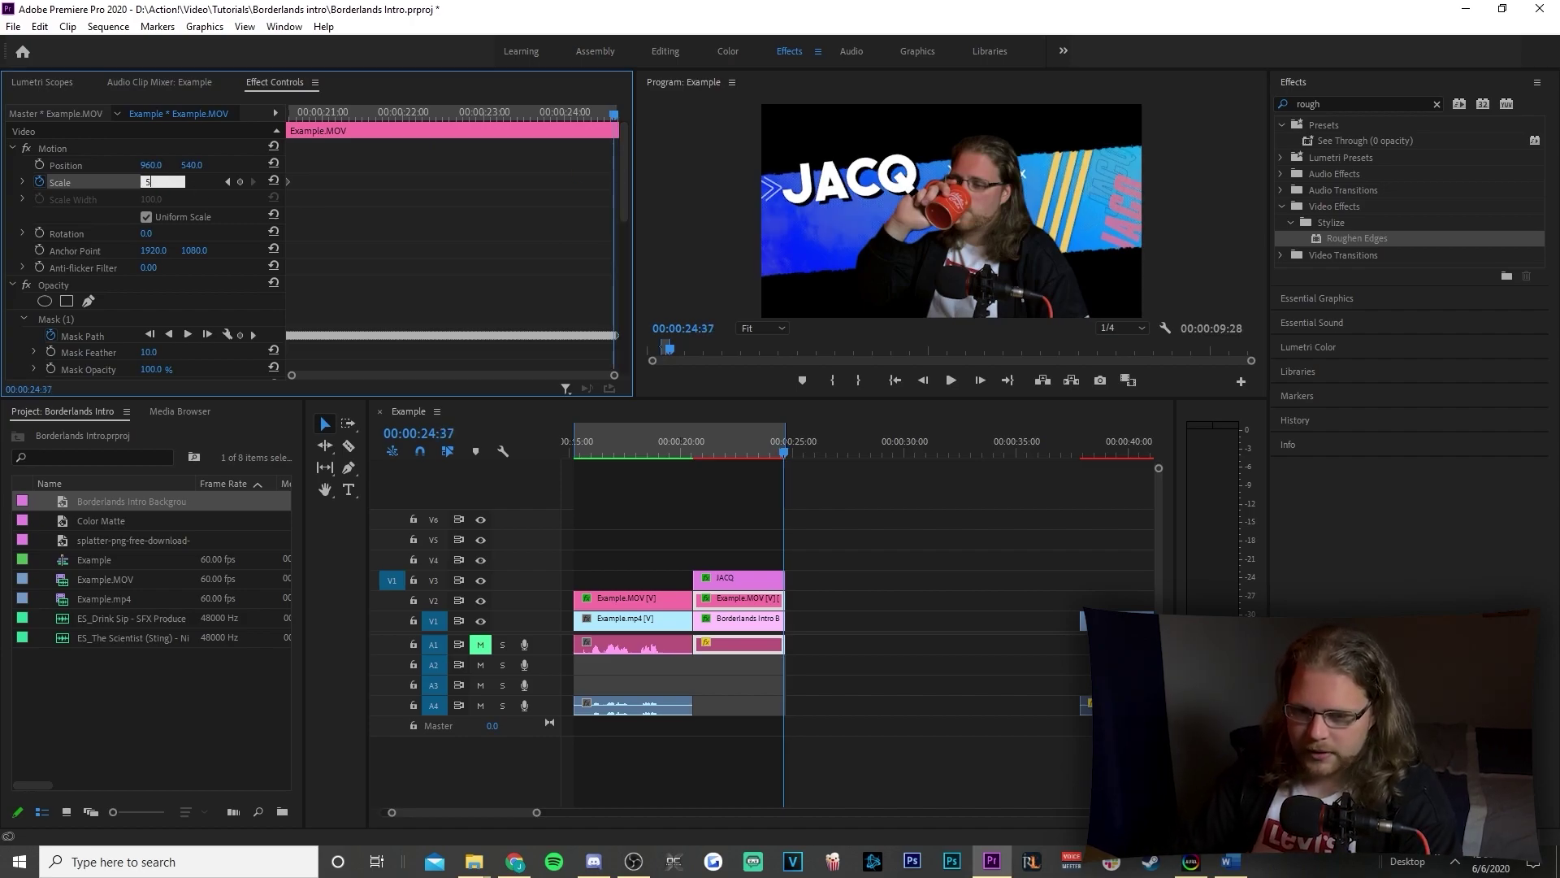
pyautogui.press('Return')
# Nudge the end Scale keyframe slightly later and play back the scale animation.
pyautogui.moveTo(613, 184); pyautogui.dragTo(620, 186)
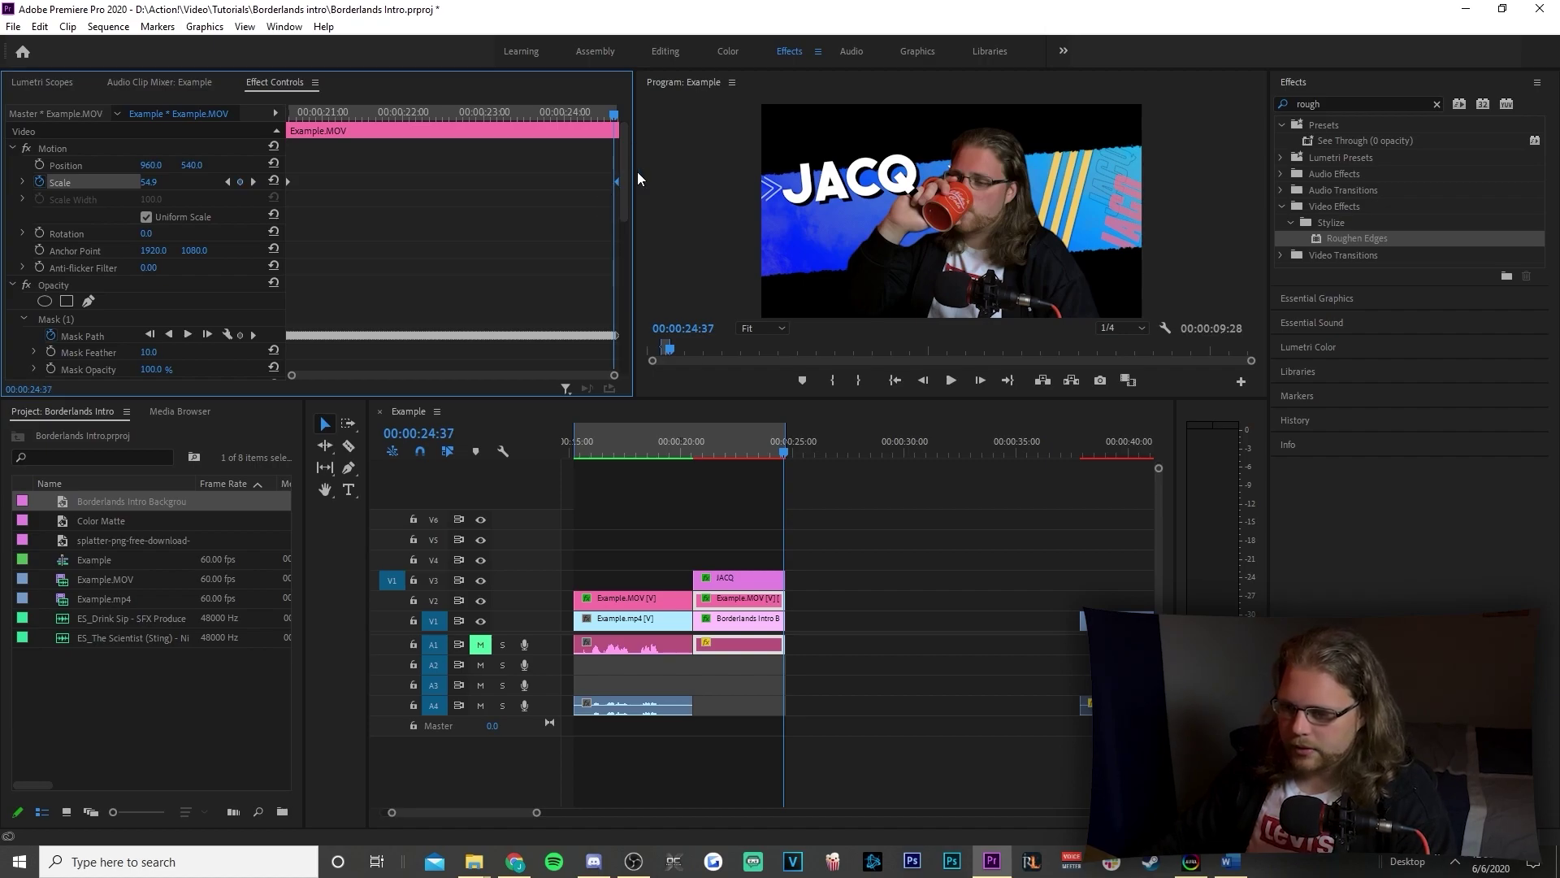
pyautogui.moveTo(779, 455); pyautogui.dragTo(695, 455)
pyautogui.press('space')
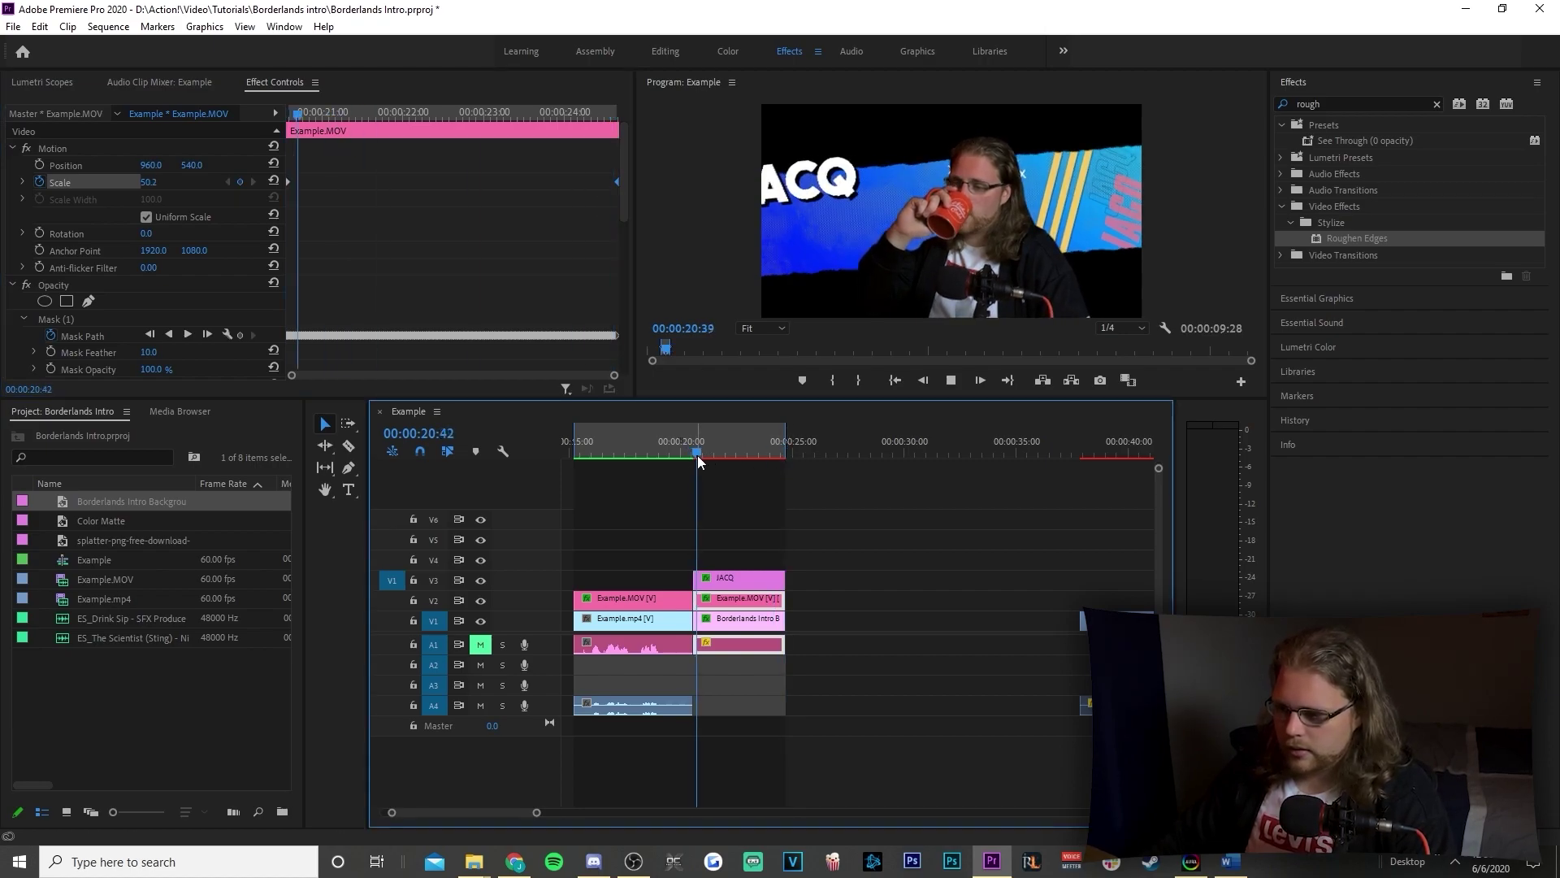
pyautogui.press('space')
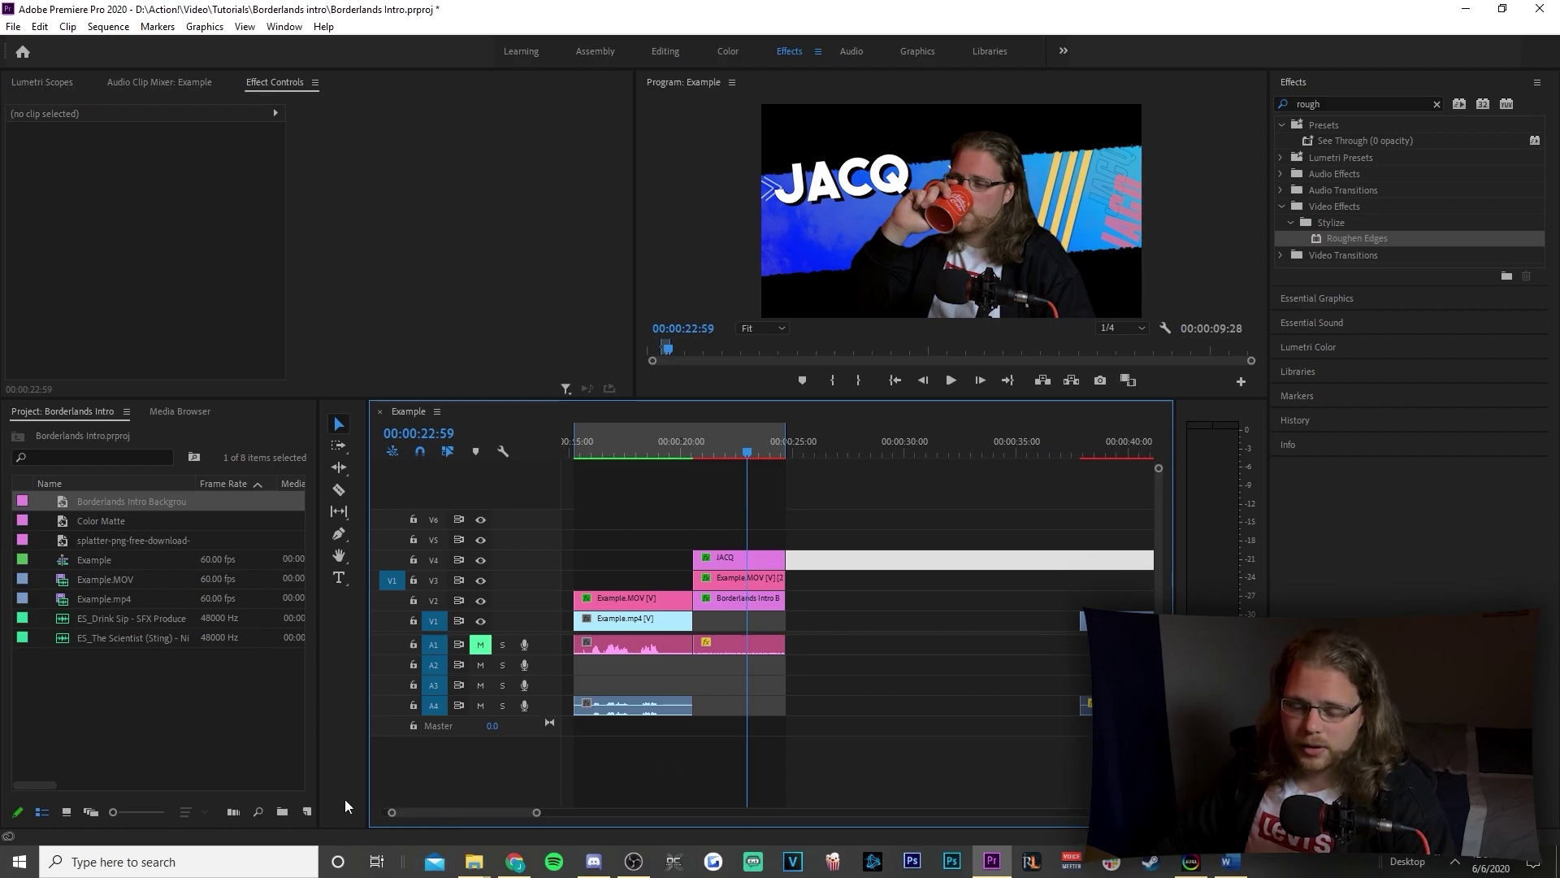
# Create a Color Matte sampled from the video frame as yellow F4CA65 and accept its name.
pyautogui.click(307, 817)
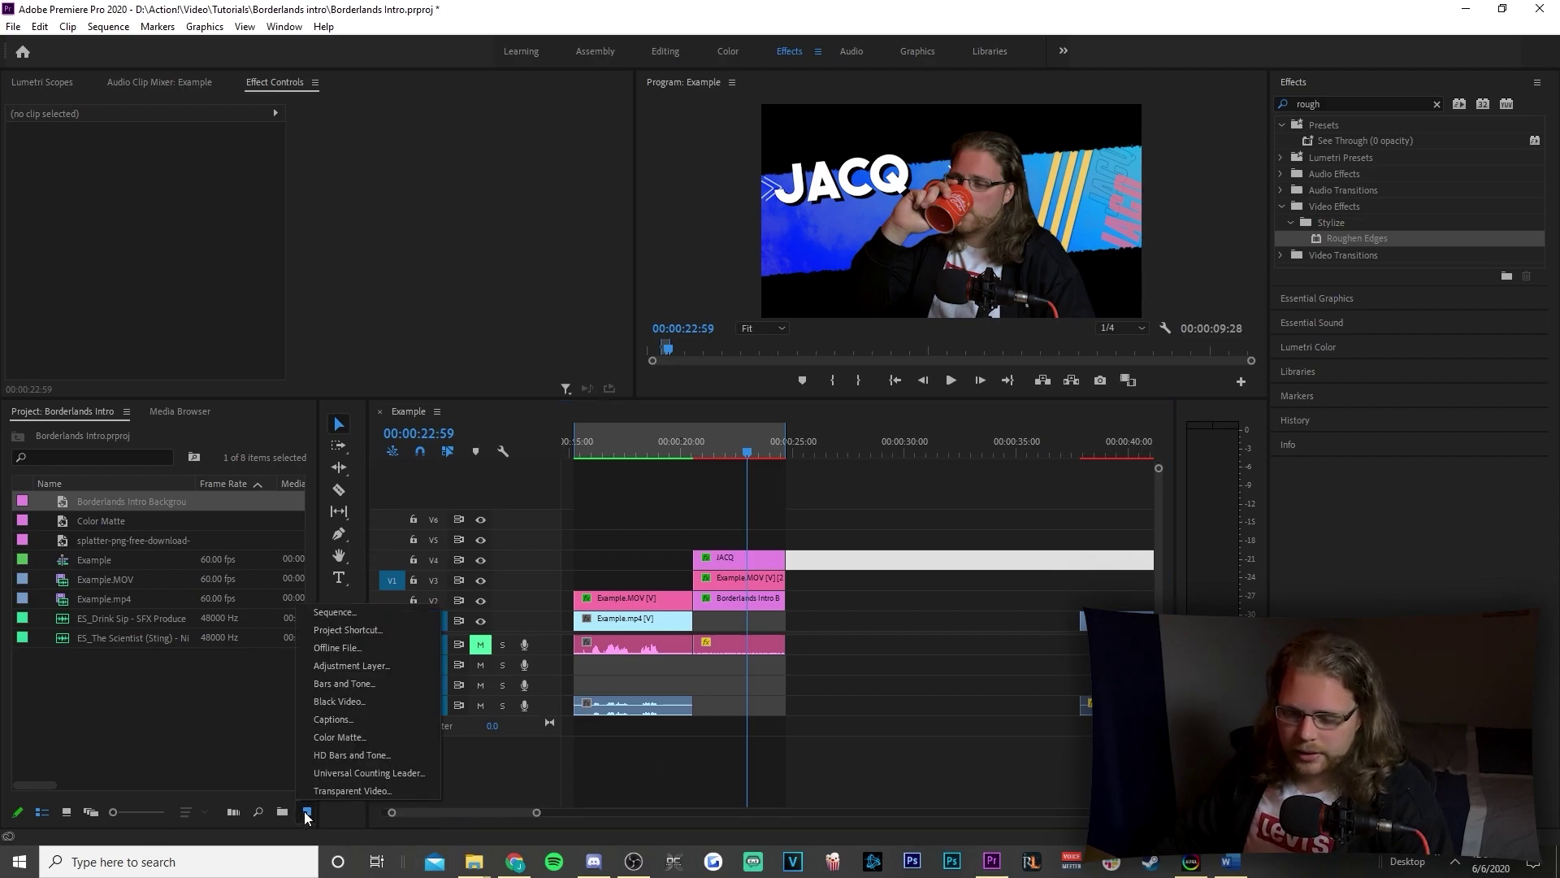
pyautogui.click(367, 743)
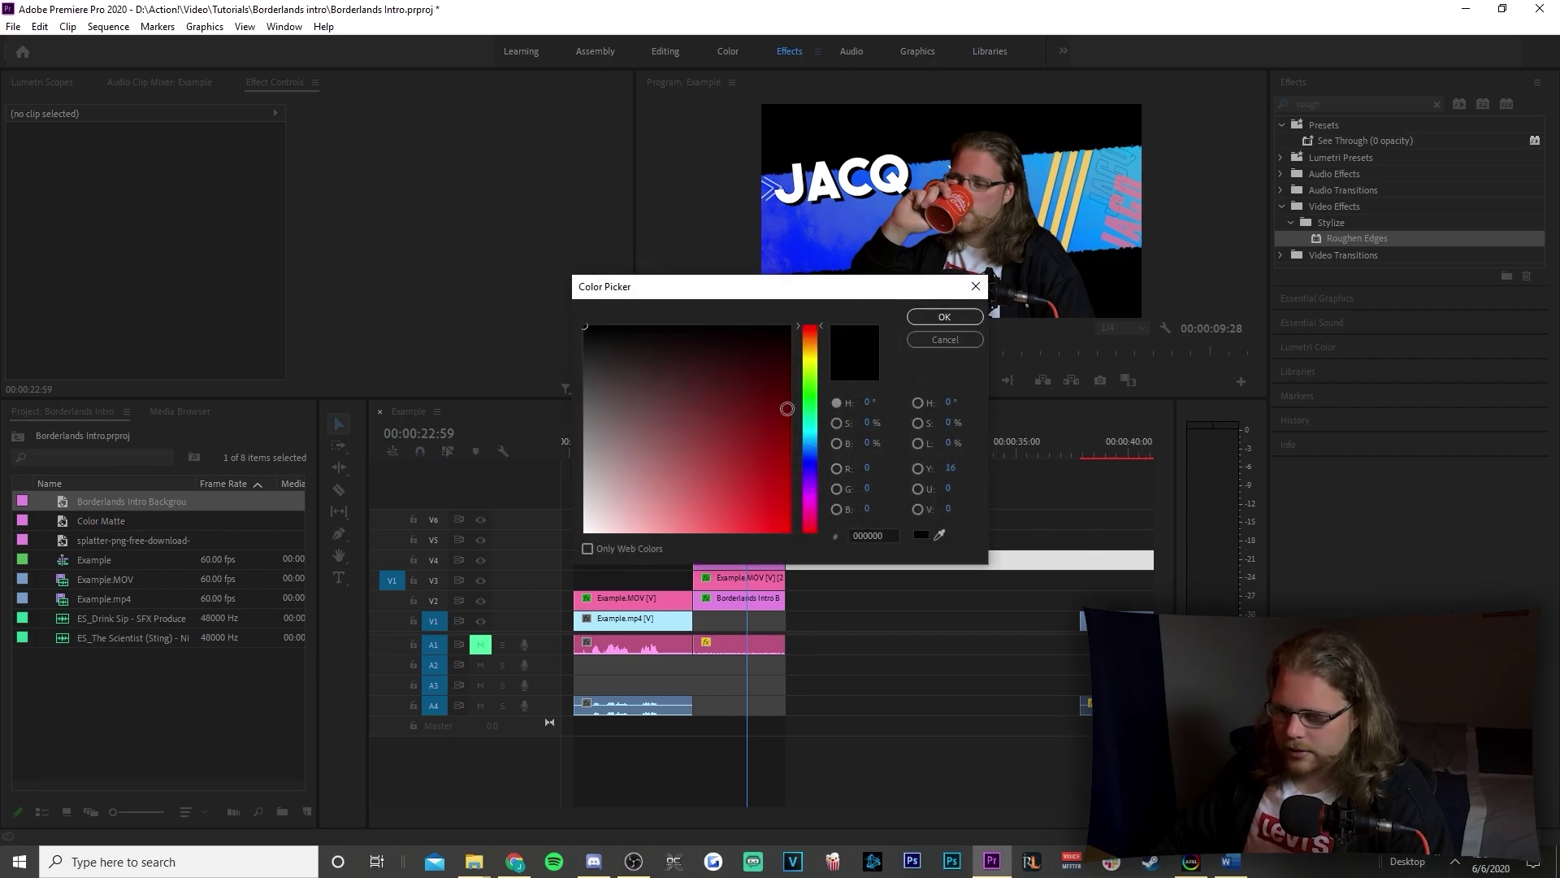
pyautogui.click(942, 533)
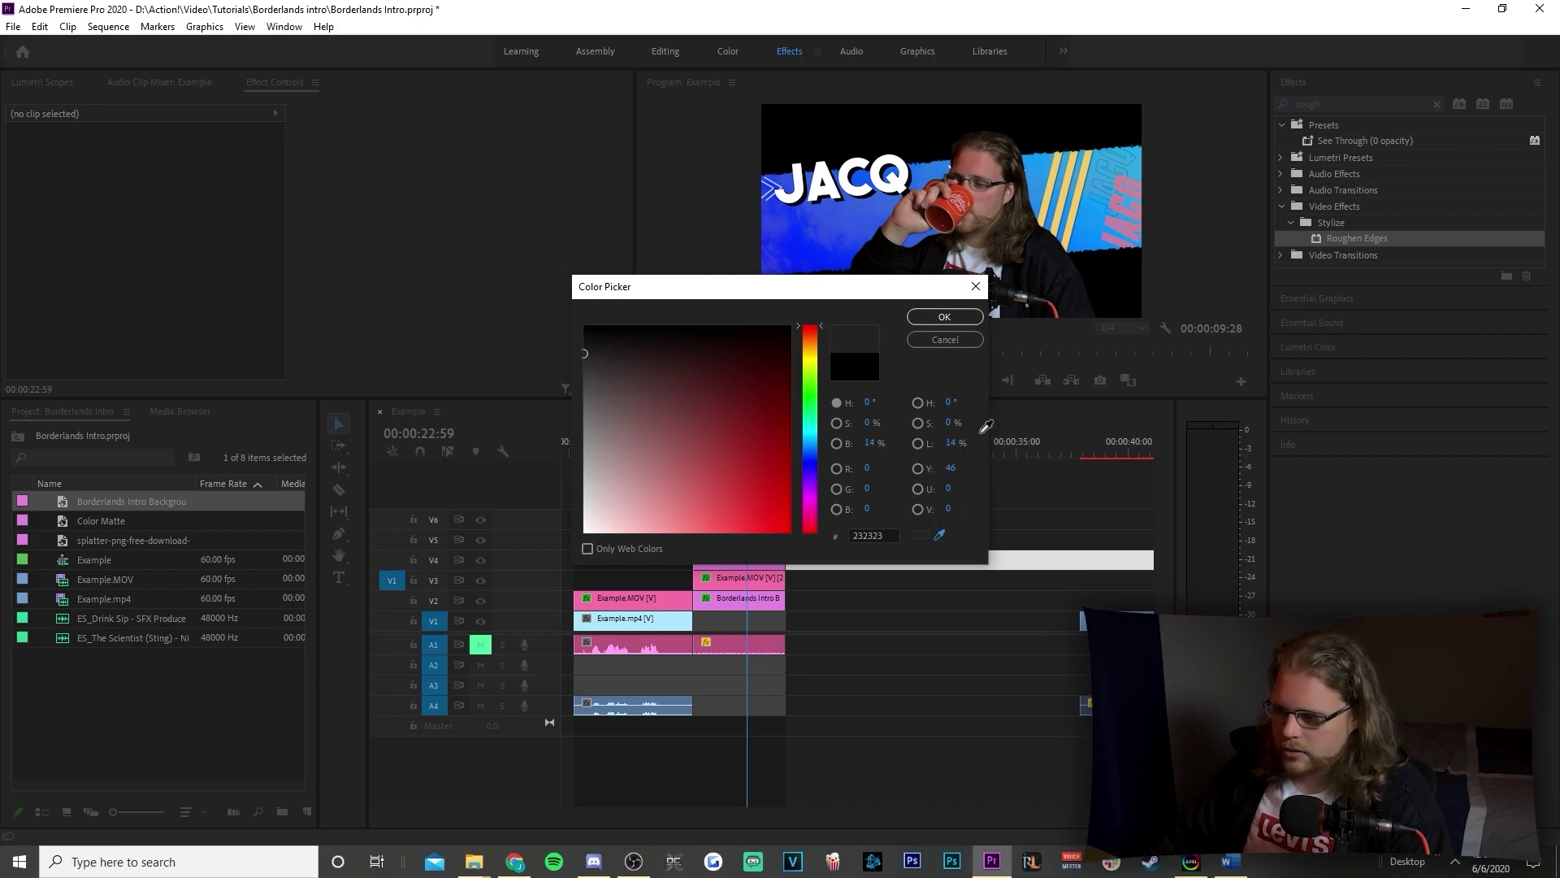
pyautogui.click(954, 315)
pyautogui.click(756, 459)
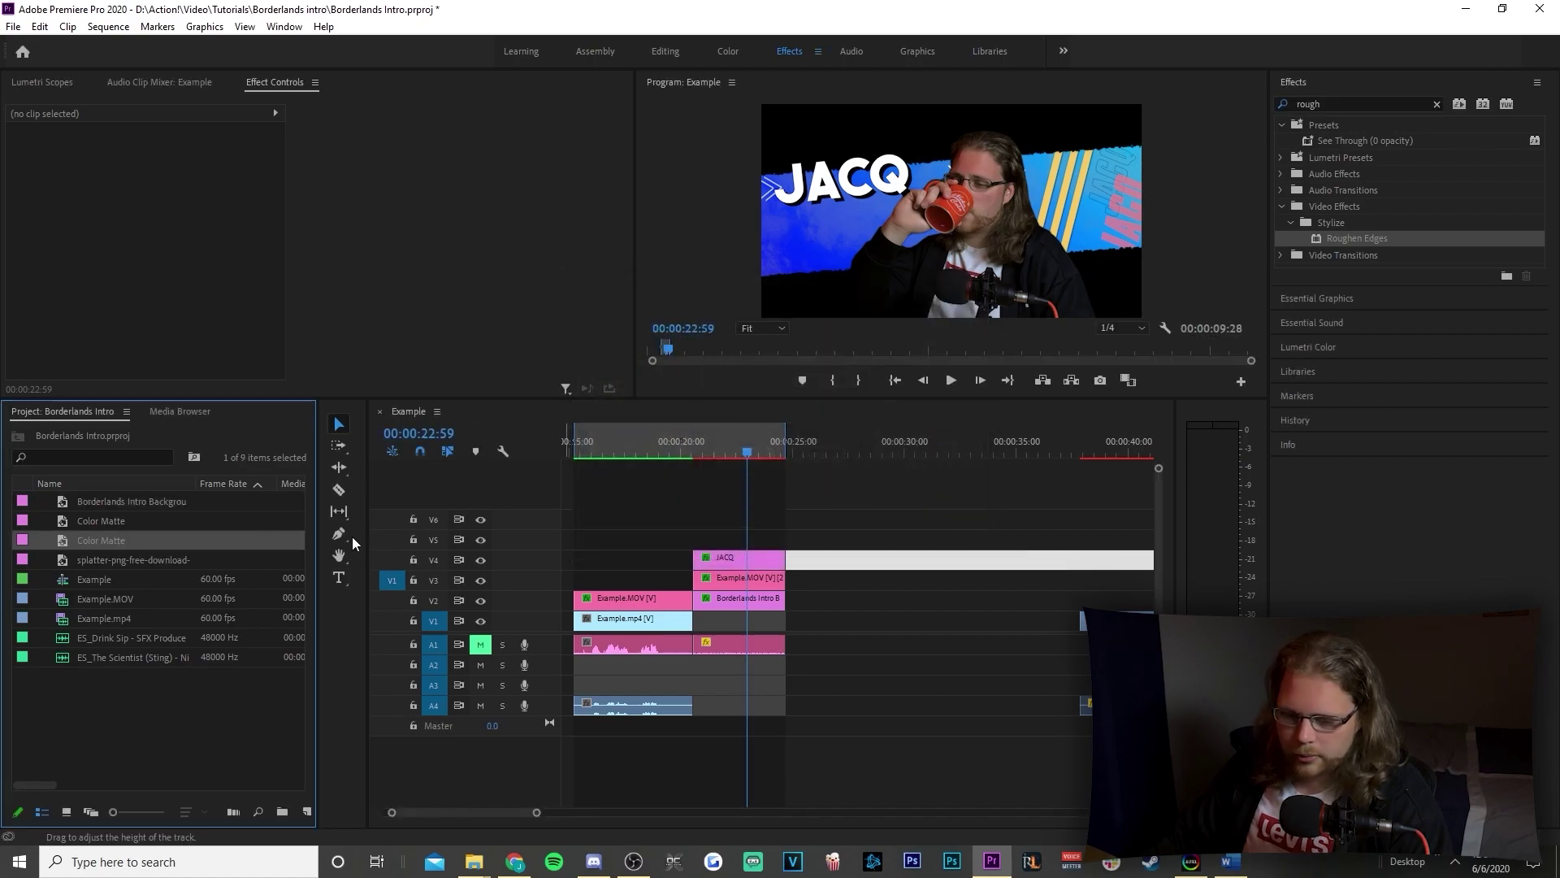
# Place the yellow Color Matte on V1 beneath the intro and the paint splatter image on V4.
pyautogui.moveTo(91, 543); pyautogui.dragTo(702, 622)
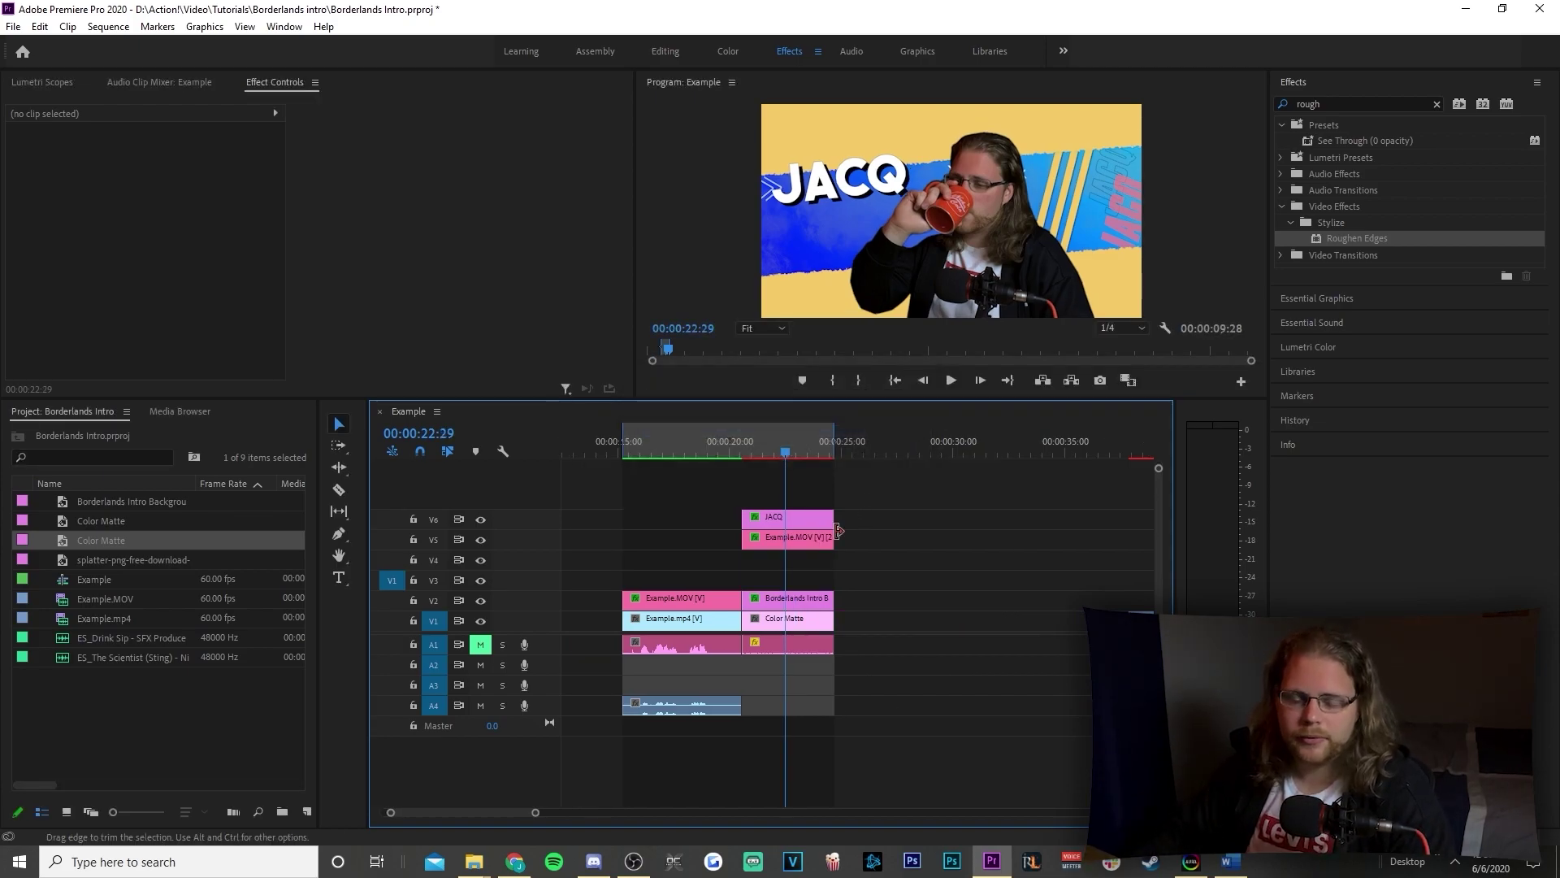
pyautogui.click(149, 559)
pyautogui.moveTo(144, 554); pyautogui.dragTo(744, 559)
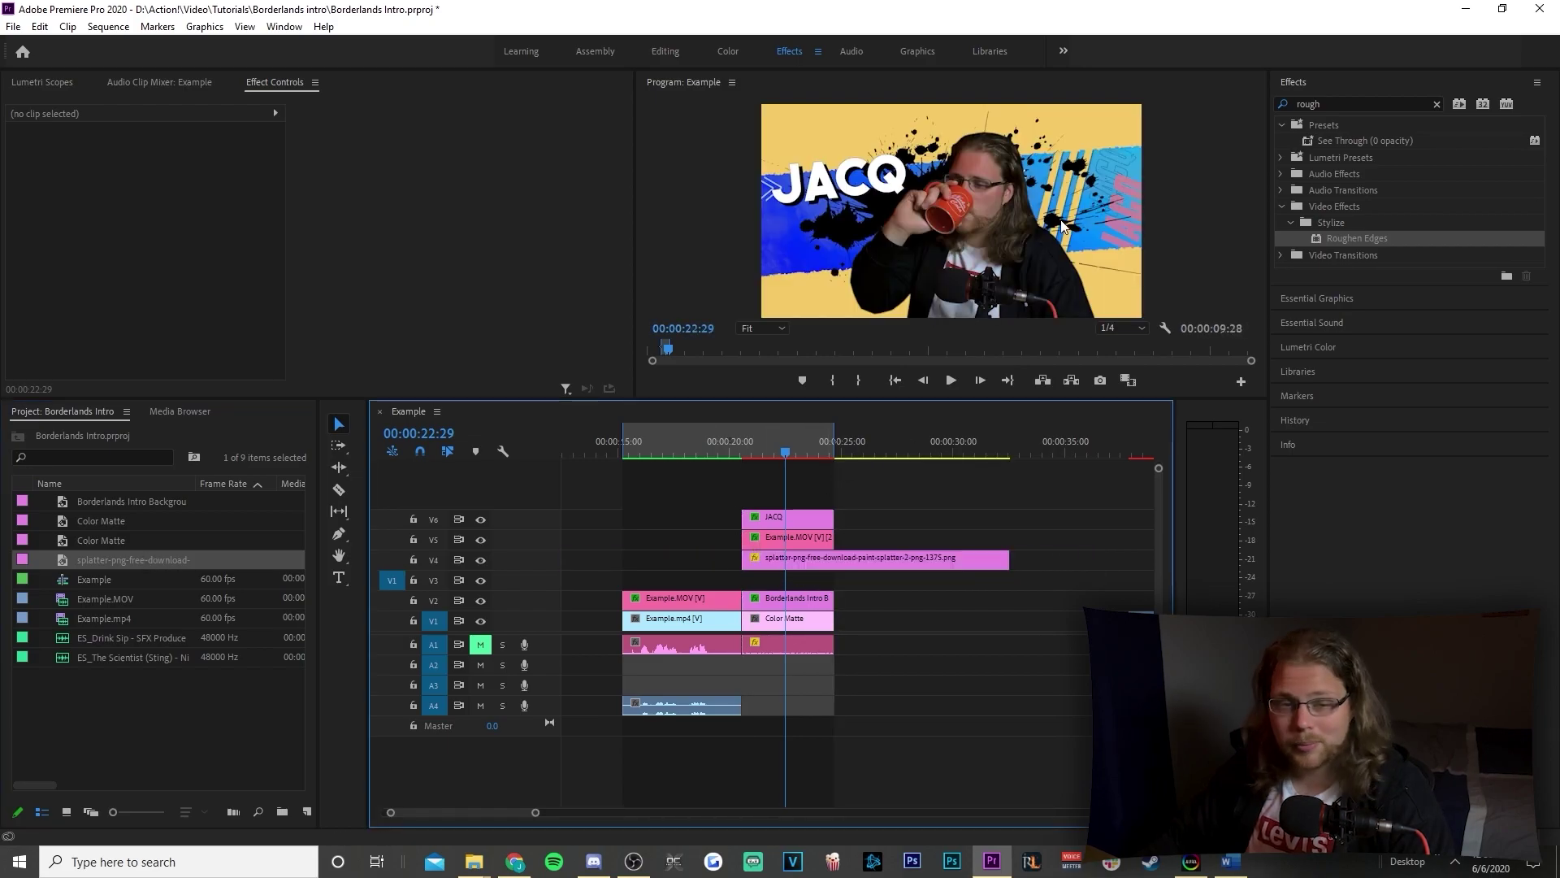
# Razor the splatter clip at the intro's end and clear the excess piece.
pyautogui.keyDown('ctrl'); pyautogui.click(837, 562); pyautogui.keyUp('ctrl')
pyautogui.click(861, 563)
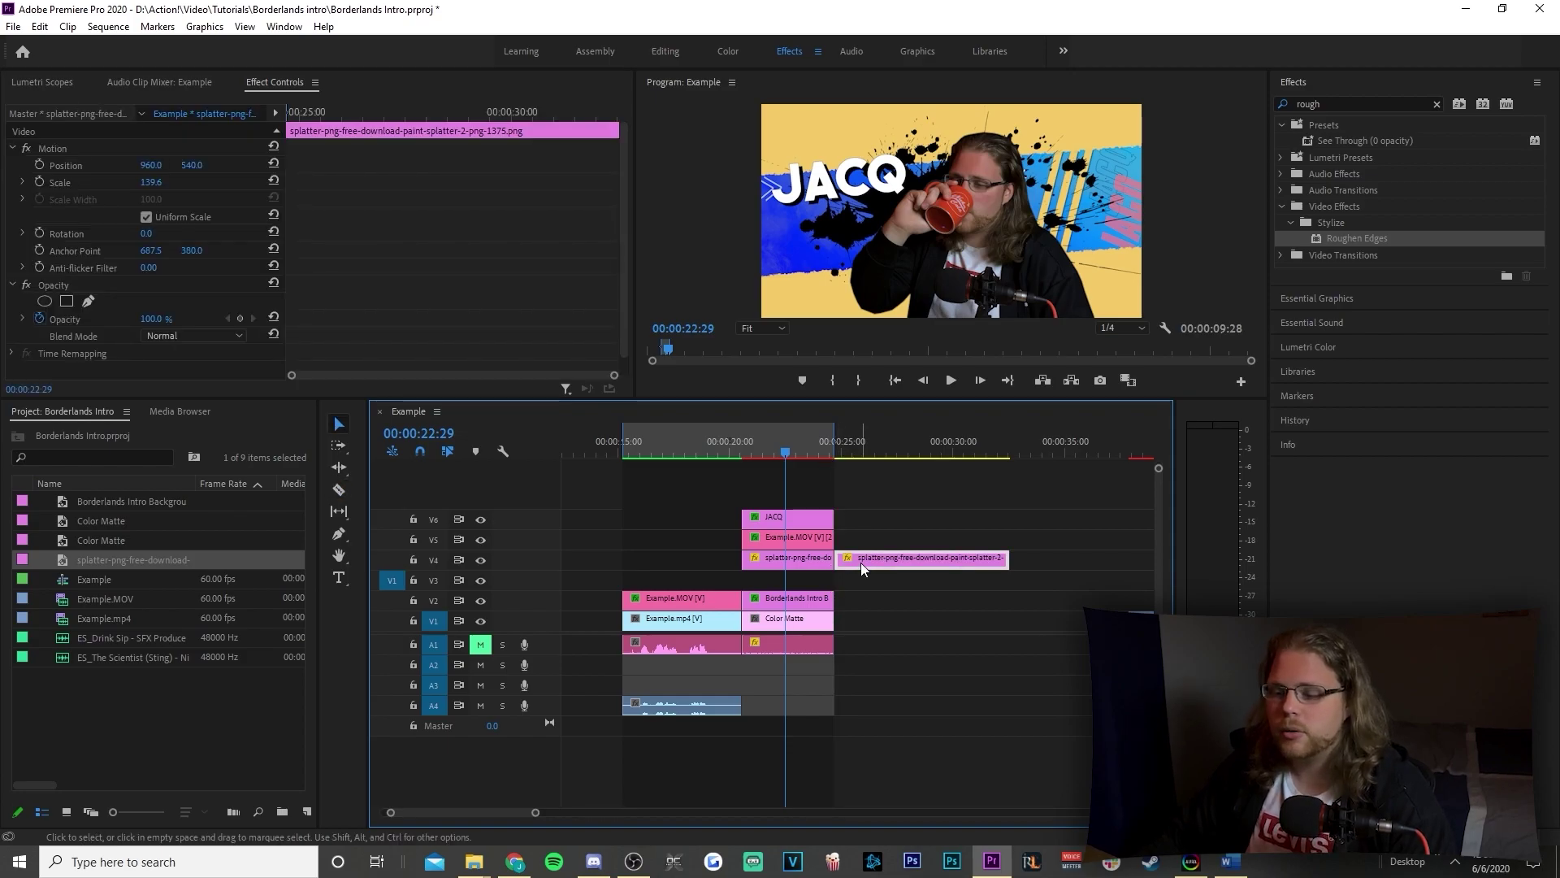
pyautogui.rightClick(861, 562)
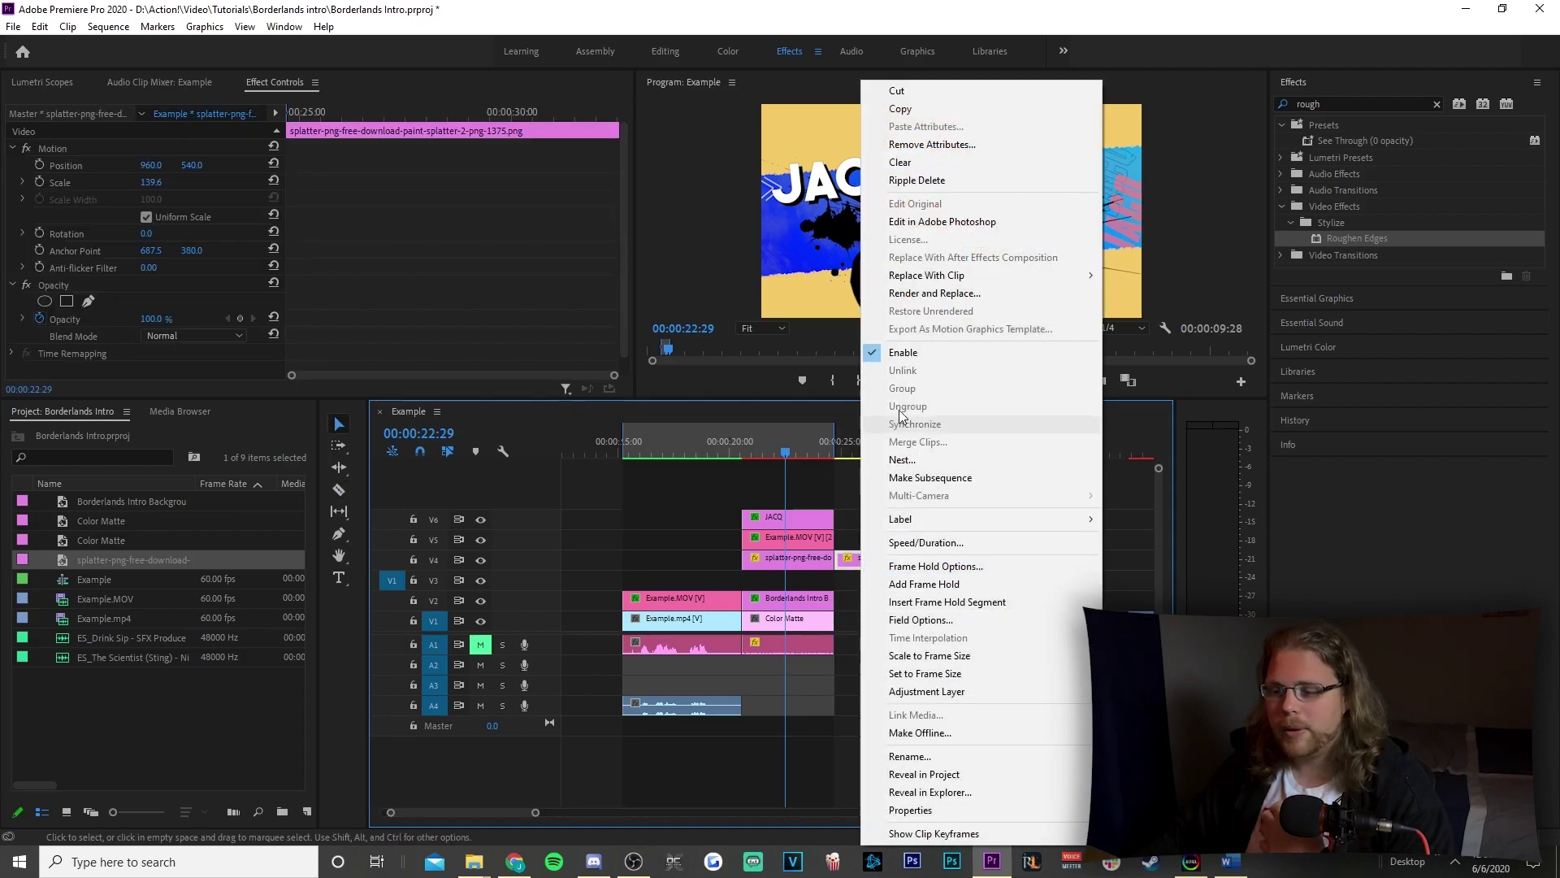
pyautogui.click(921, 169)
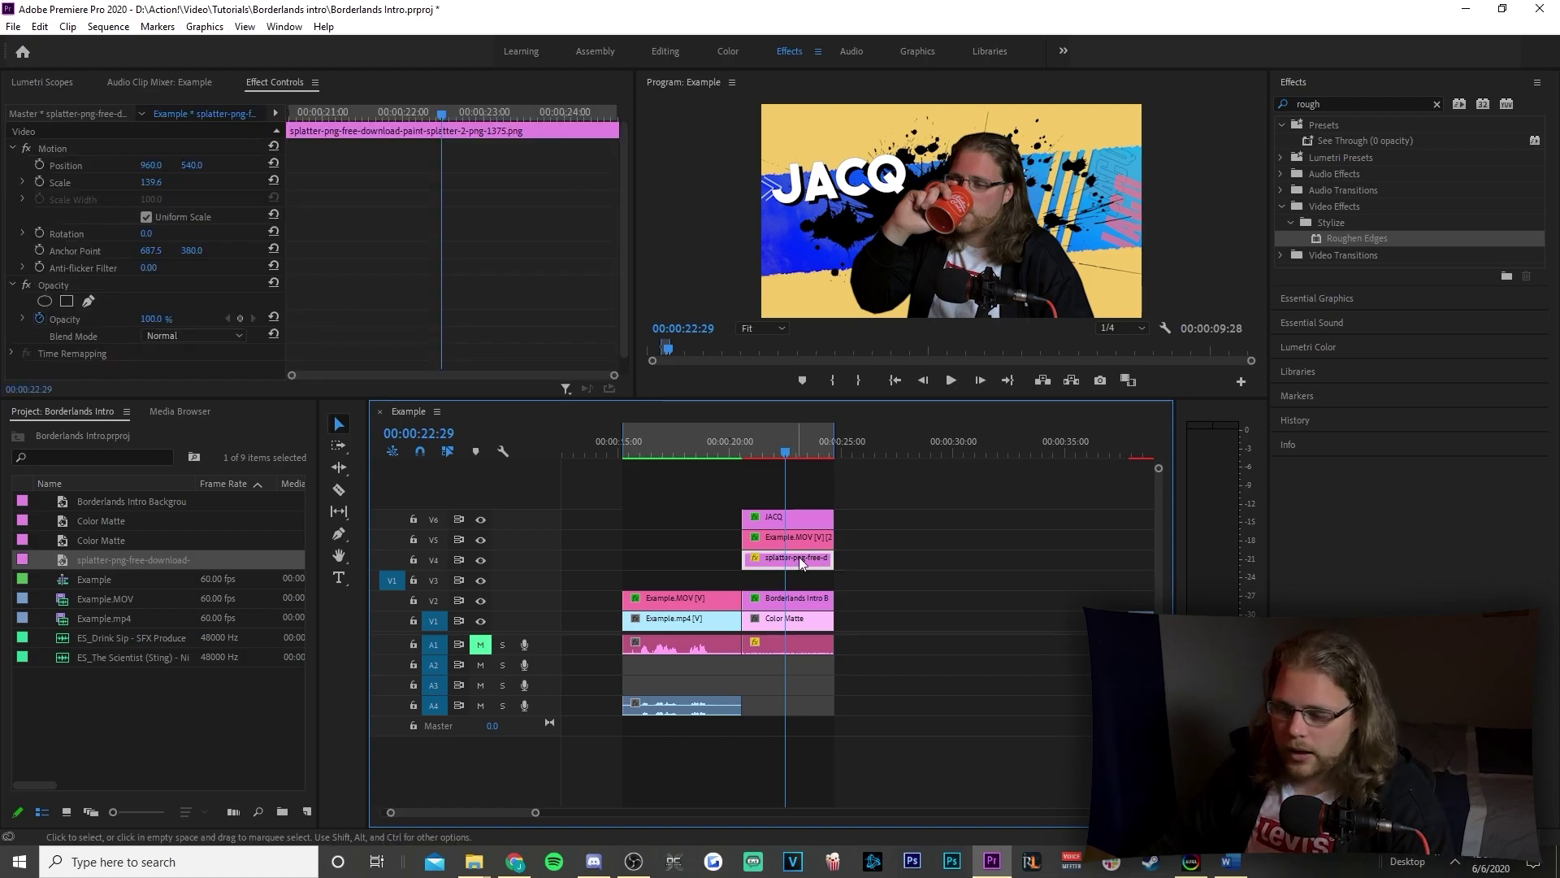
pyautogui.scroll(-1, 481, 277)
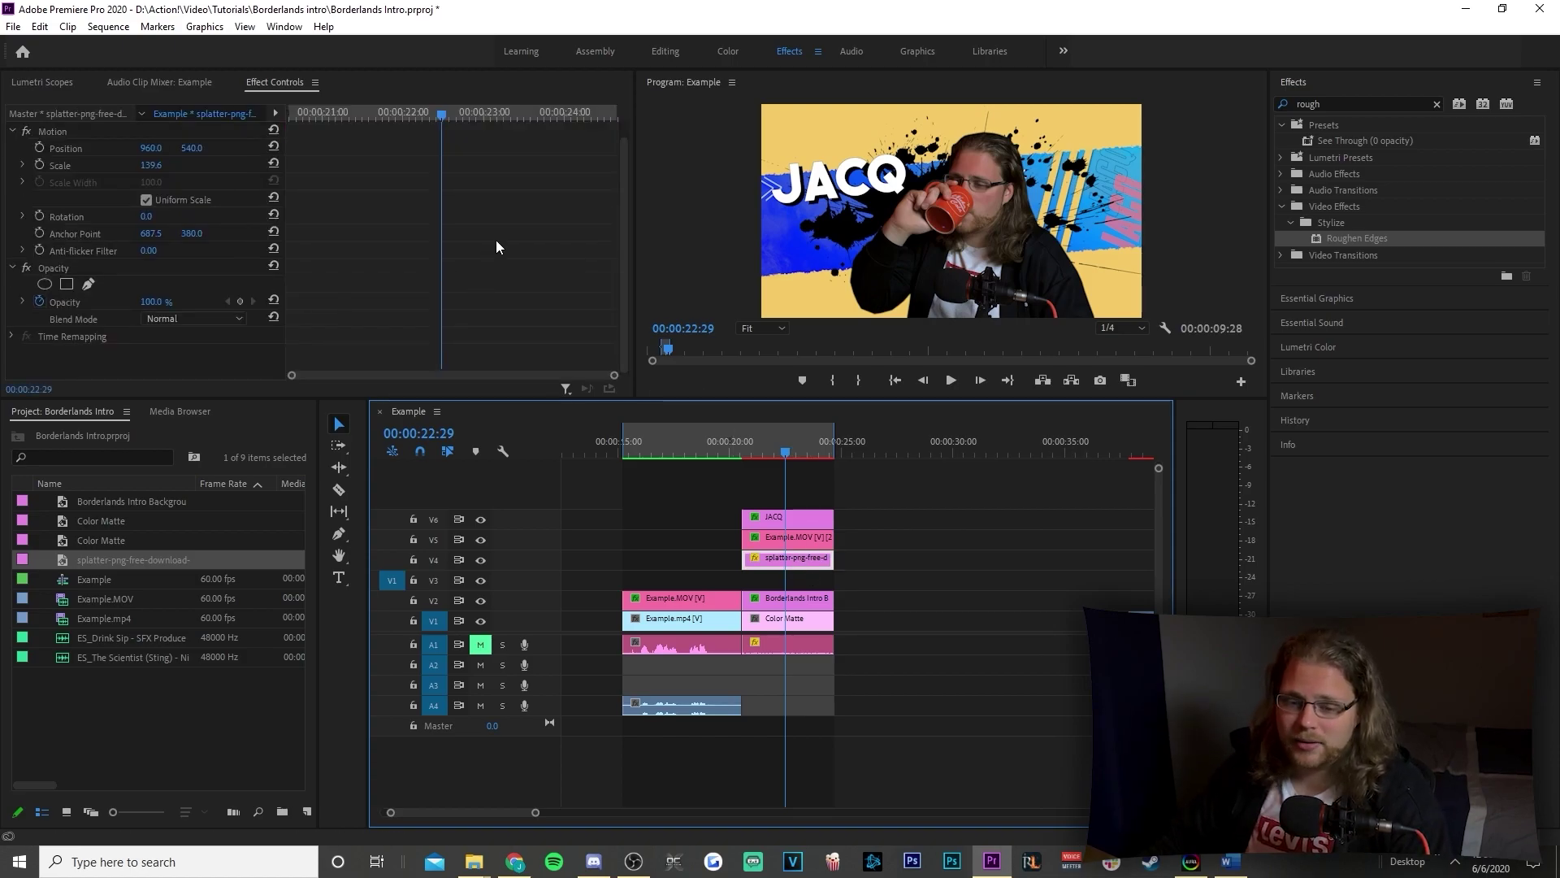
# Add an Opacity ellipse mask over the subject's face and keyframe its Mask Path at the intro start.
pyautogui.click(45, 284)
pyautogui.moveTo(943, 199); pyautogui.dragTo(957, 233)
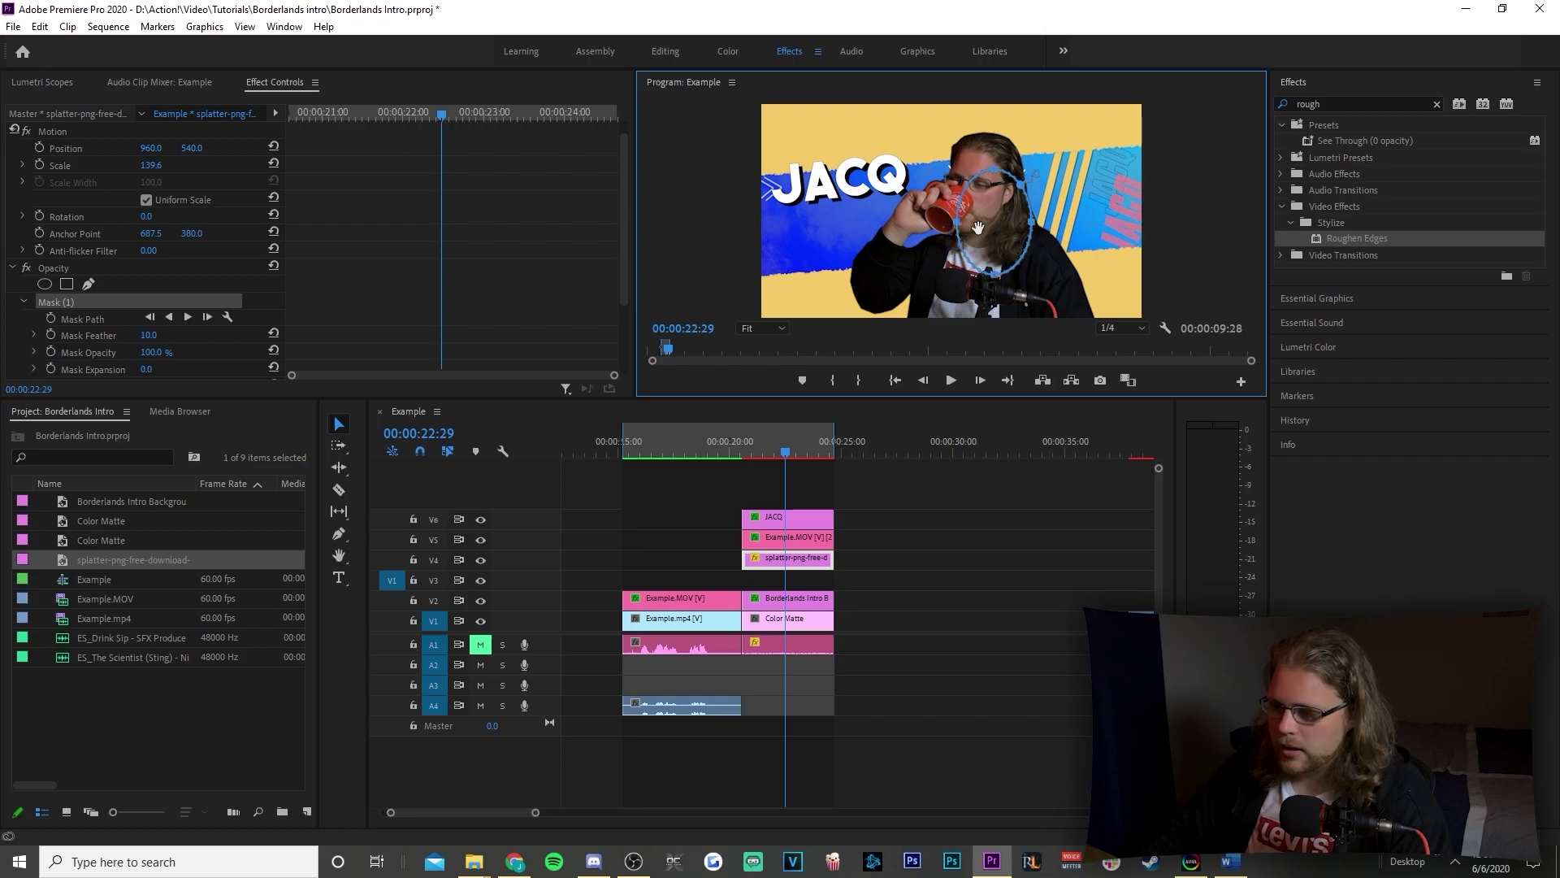
pyautogui.moveTo(443, 114); pyautogui.dragTo(318, 129)
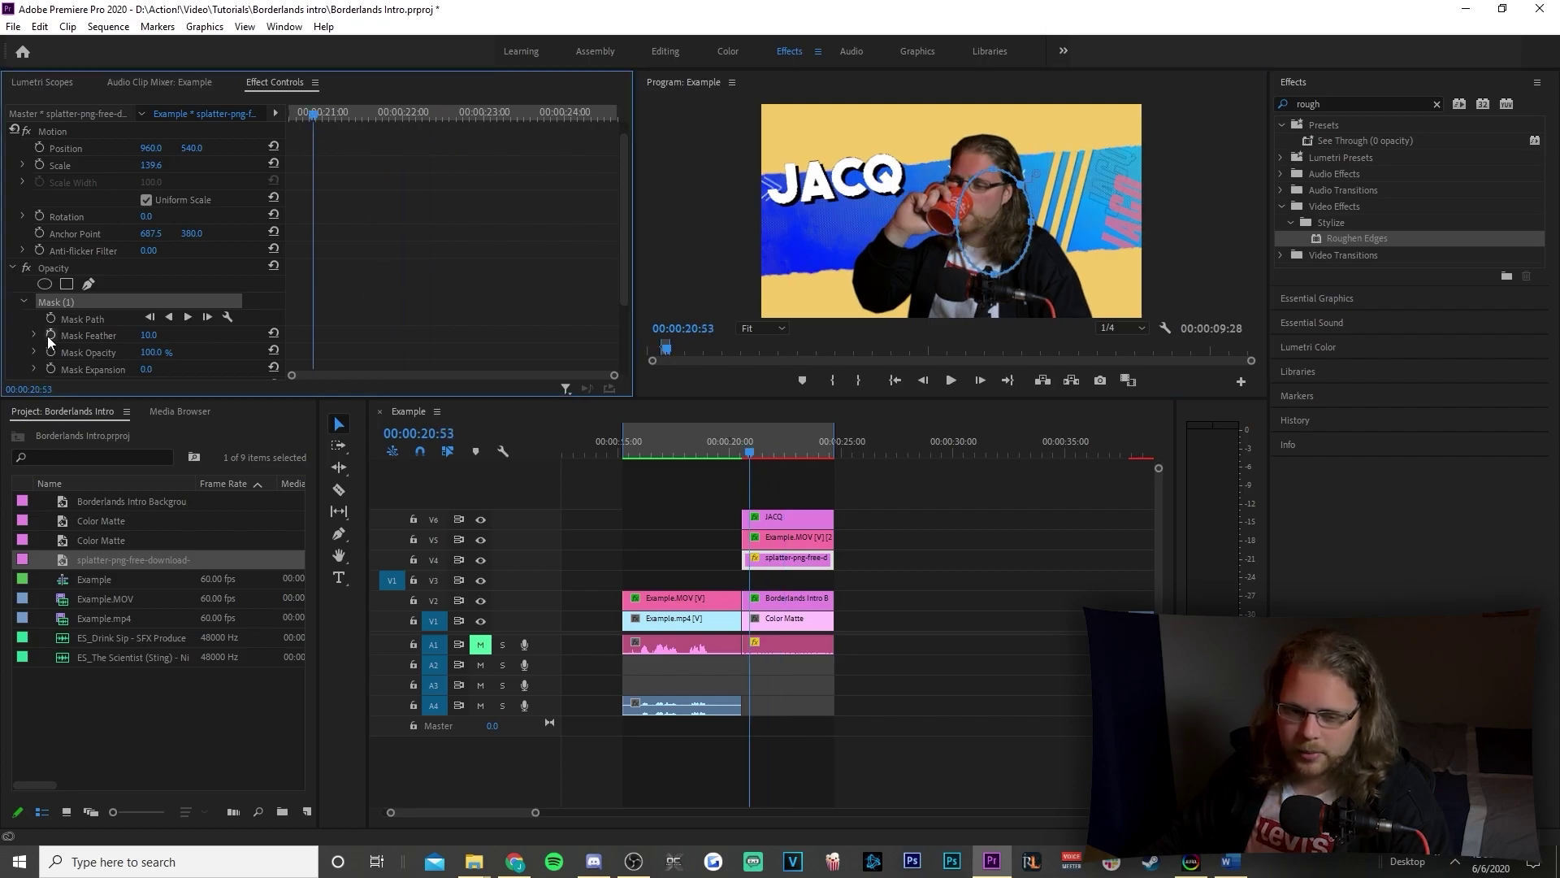
pyautogui.click(52, 319)
pyautogui.click(318, 113)
pyautogui.moveTo(319, 114); pyautogui.dragTo(612, 143)
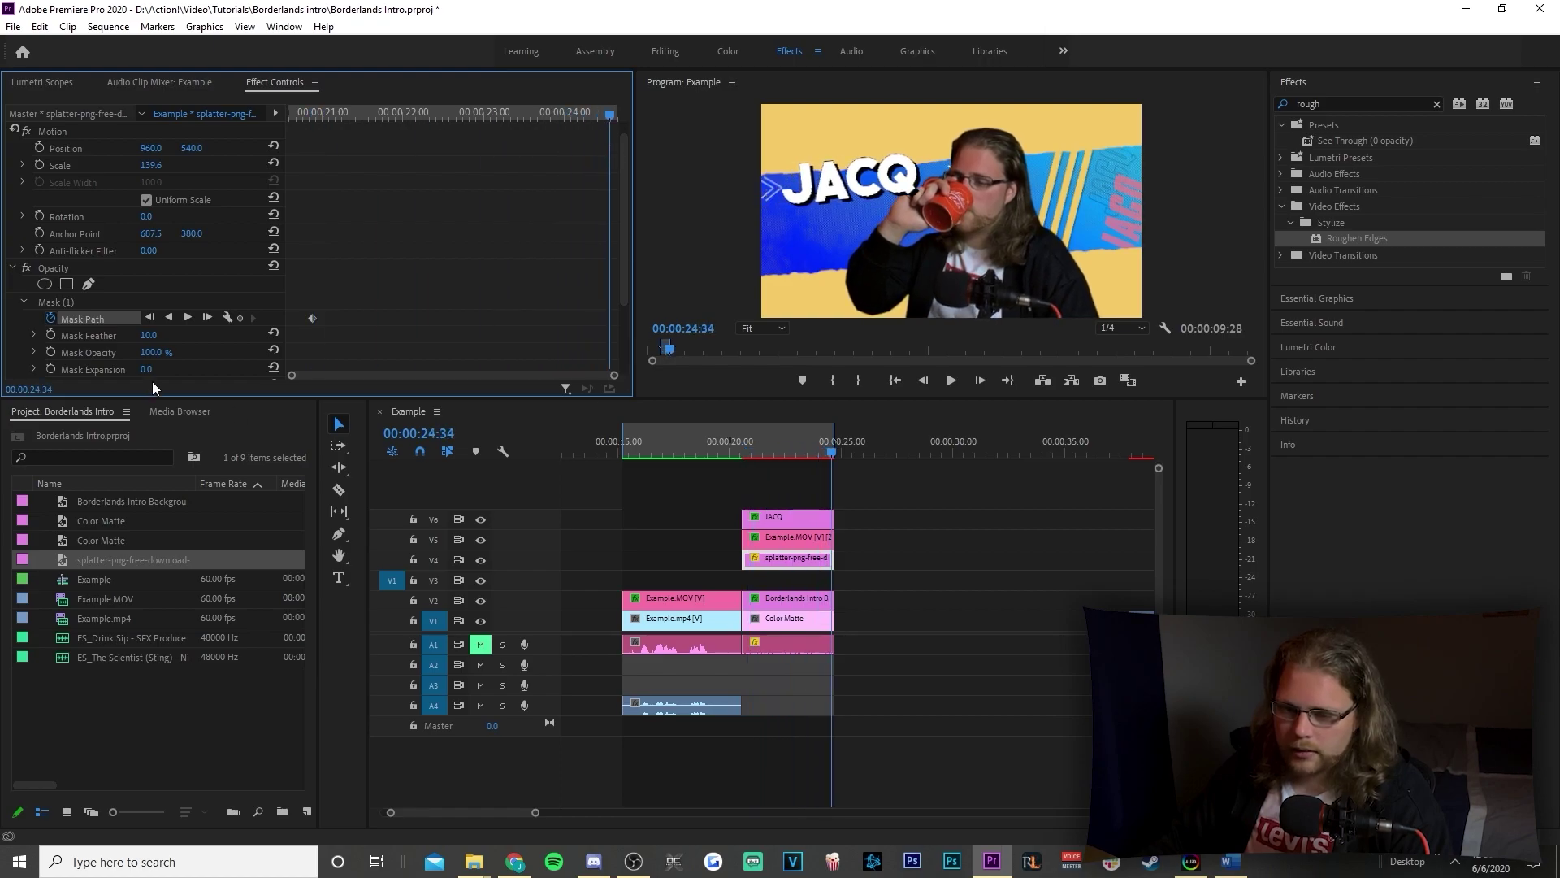
# At the intro end, stretch the mask into a wide tilted ellipse covering the frame.
pyautogui.click(99, 304)
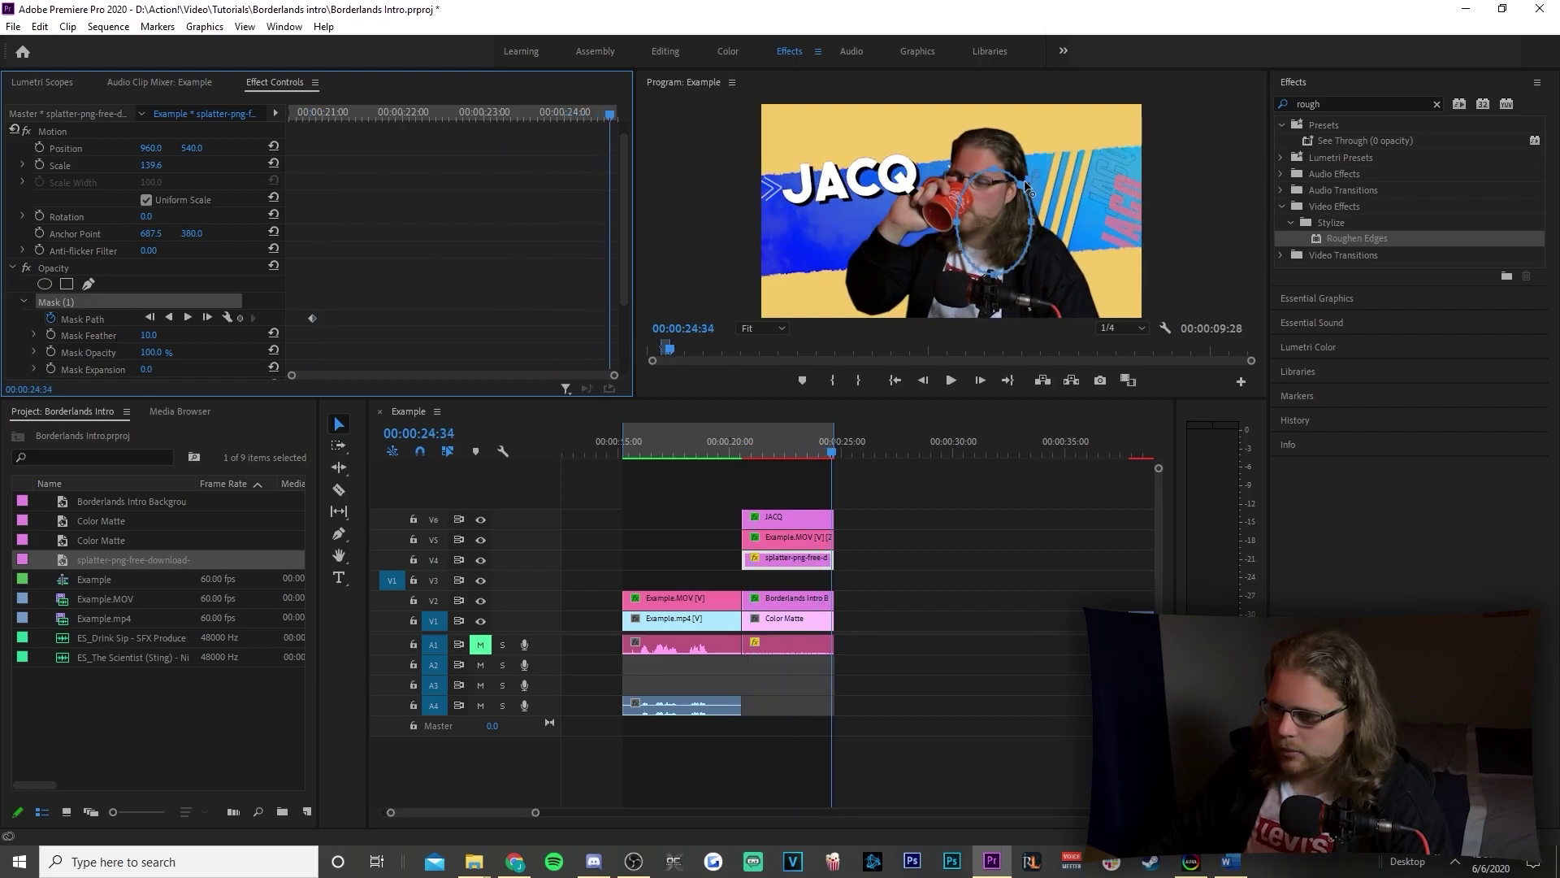
pyautogui.moveTo(1033, 232); pyautogui.dragTo(1206, 221)
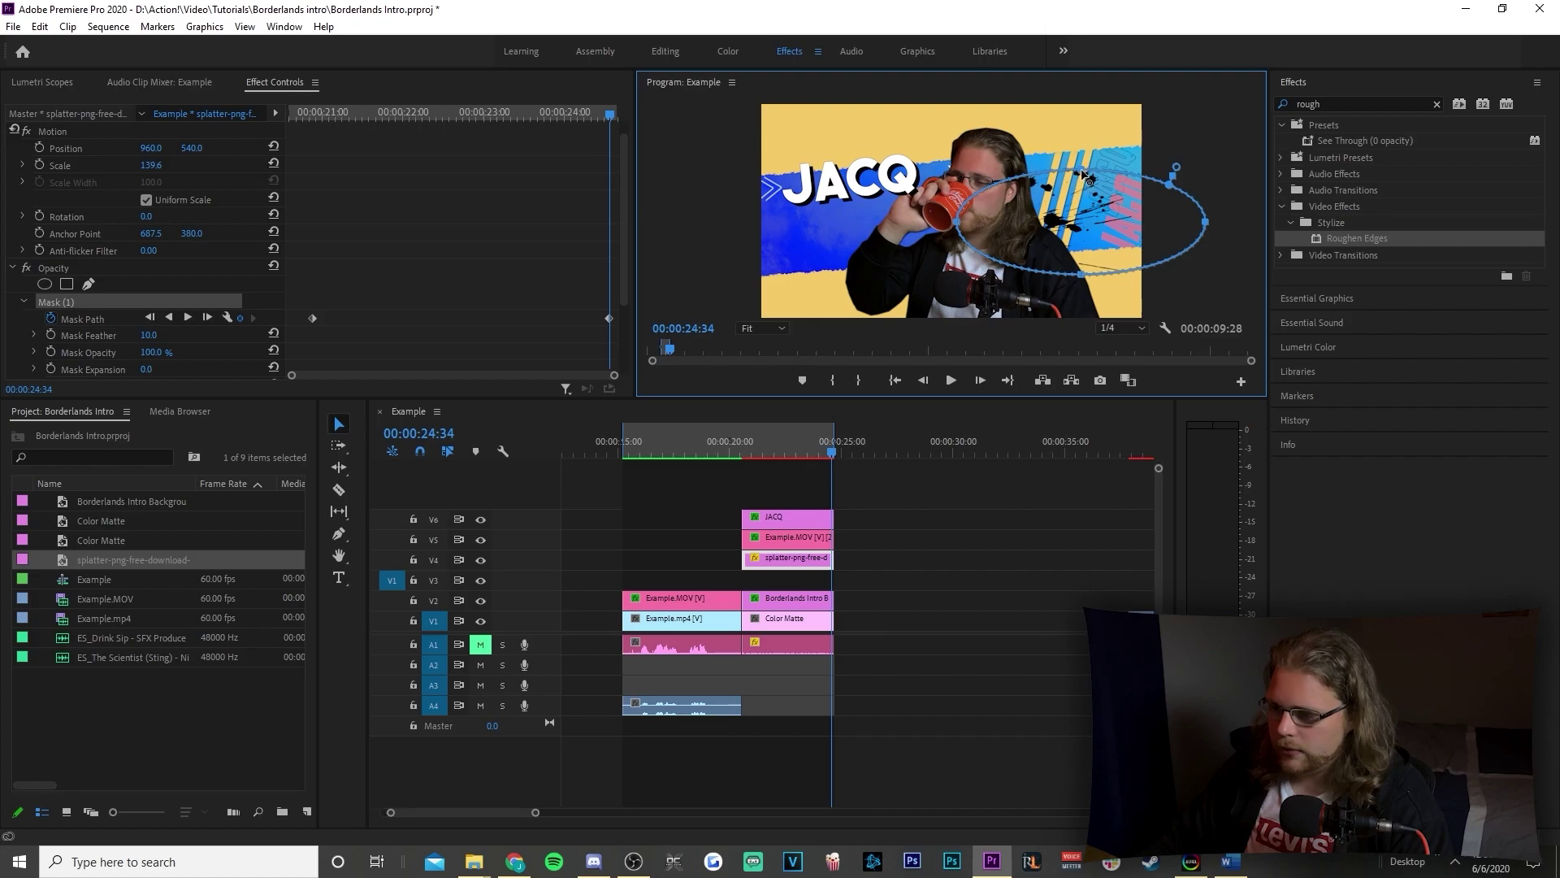
pyautogui.moveTo(1084, 173); pyautogui.dragTo(1089, 82)
pyautogui.moveTo(960, 170); pyautogui.dragTo(749, 193)
pyautogui.moveTo(1006, 294); pyautogui.dragTo(993, 278)
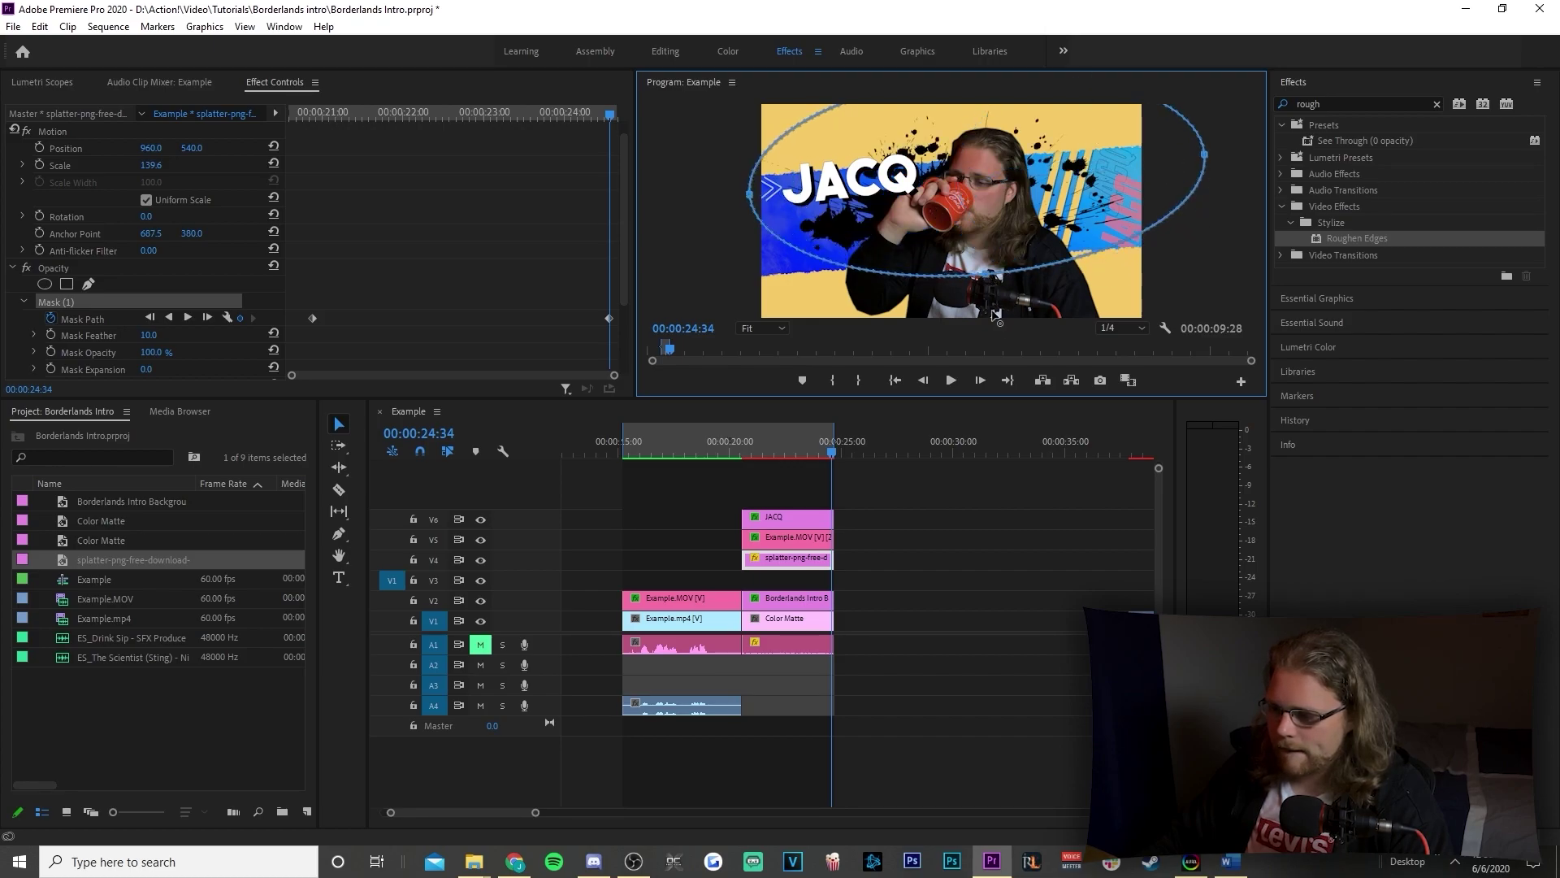
# Move the first mask keyframe to the clip start and the last near 21:49, then preview.
pyautogui.click(760, 445)
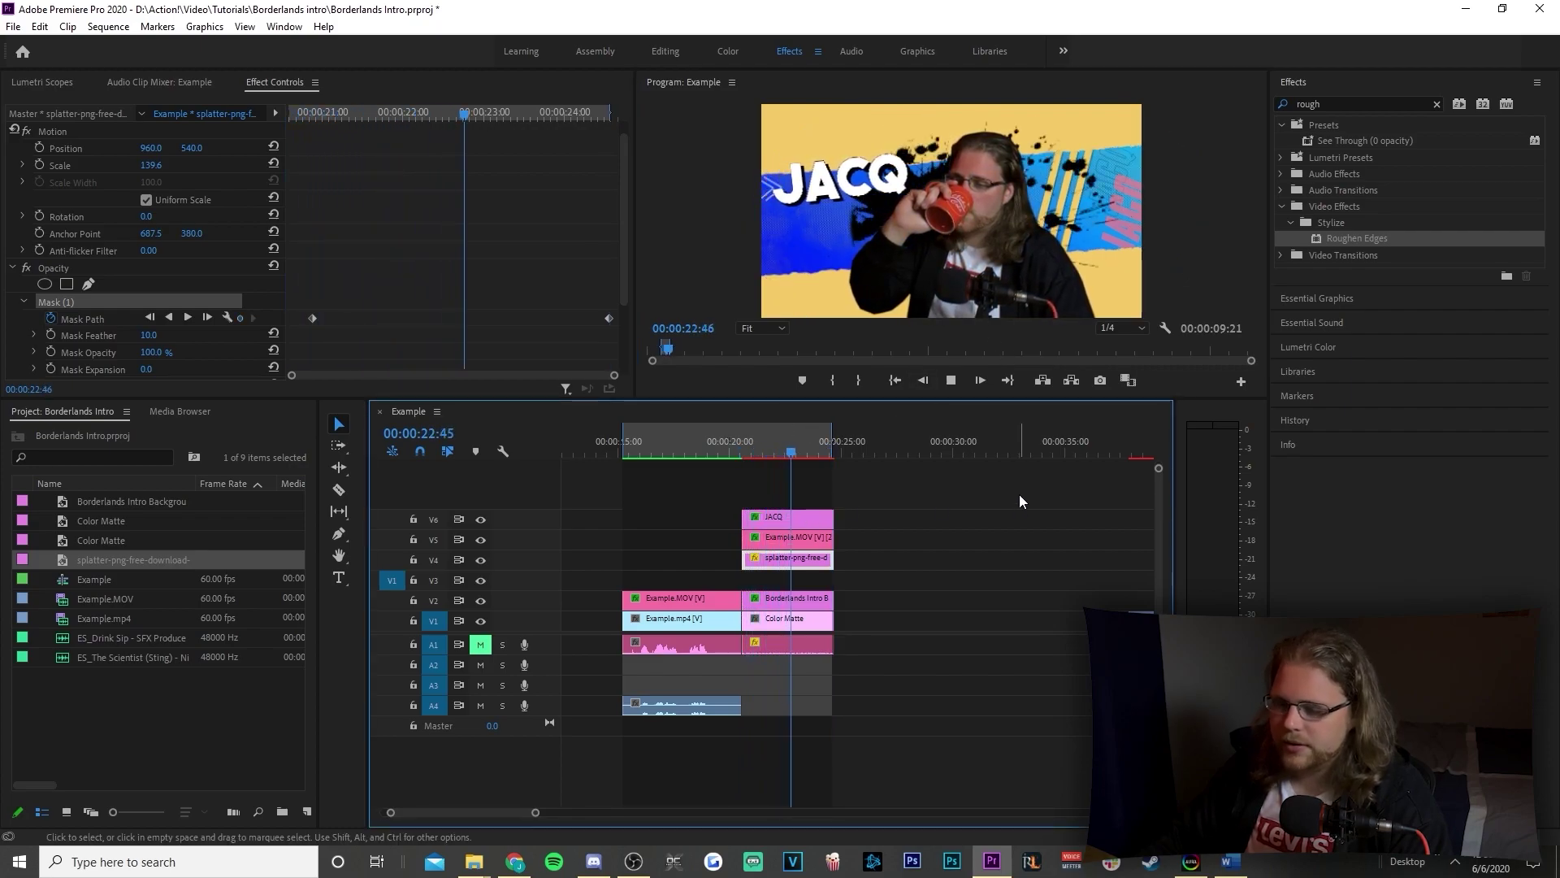
pyautogui.press('space')
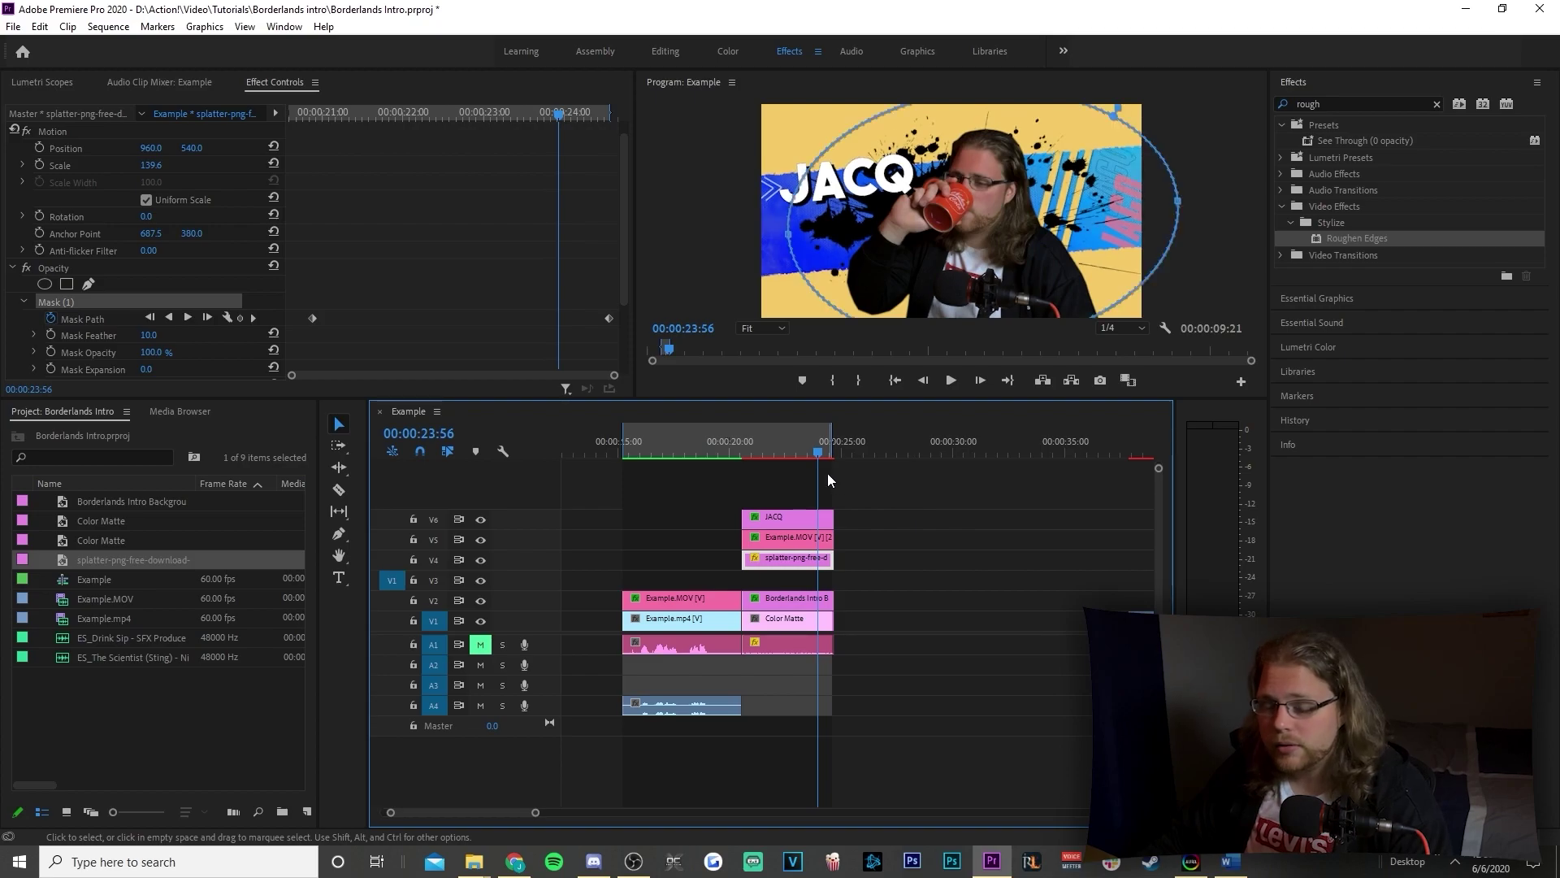
pyautogui.moveTo(313, 319); pyautogui.dragTo(286, 320)
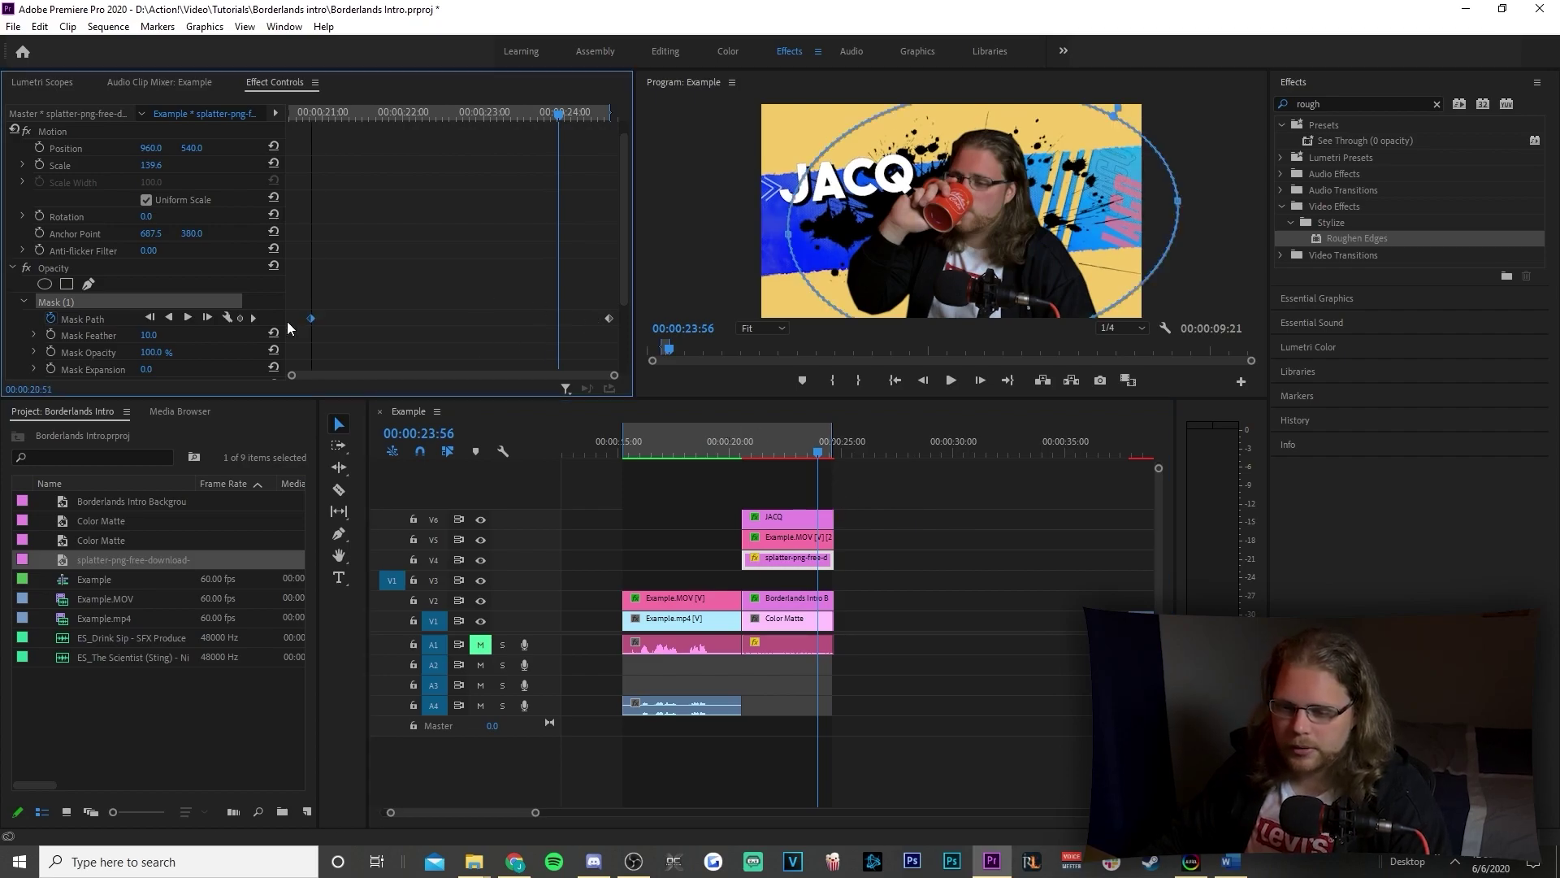
pyautogui.moveTo(607, 317); pyautogui.dragTo(329, 340)
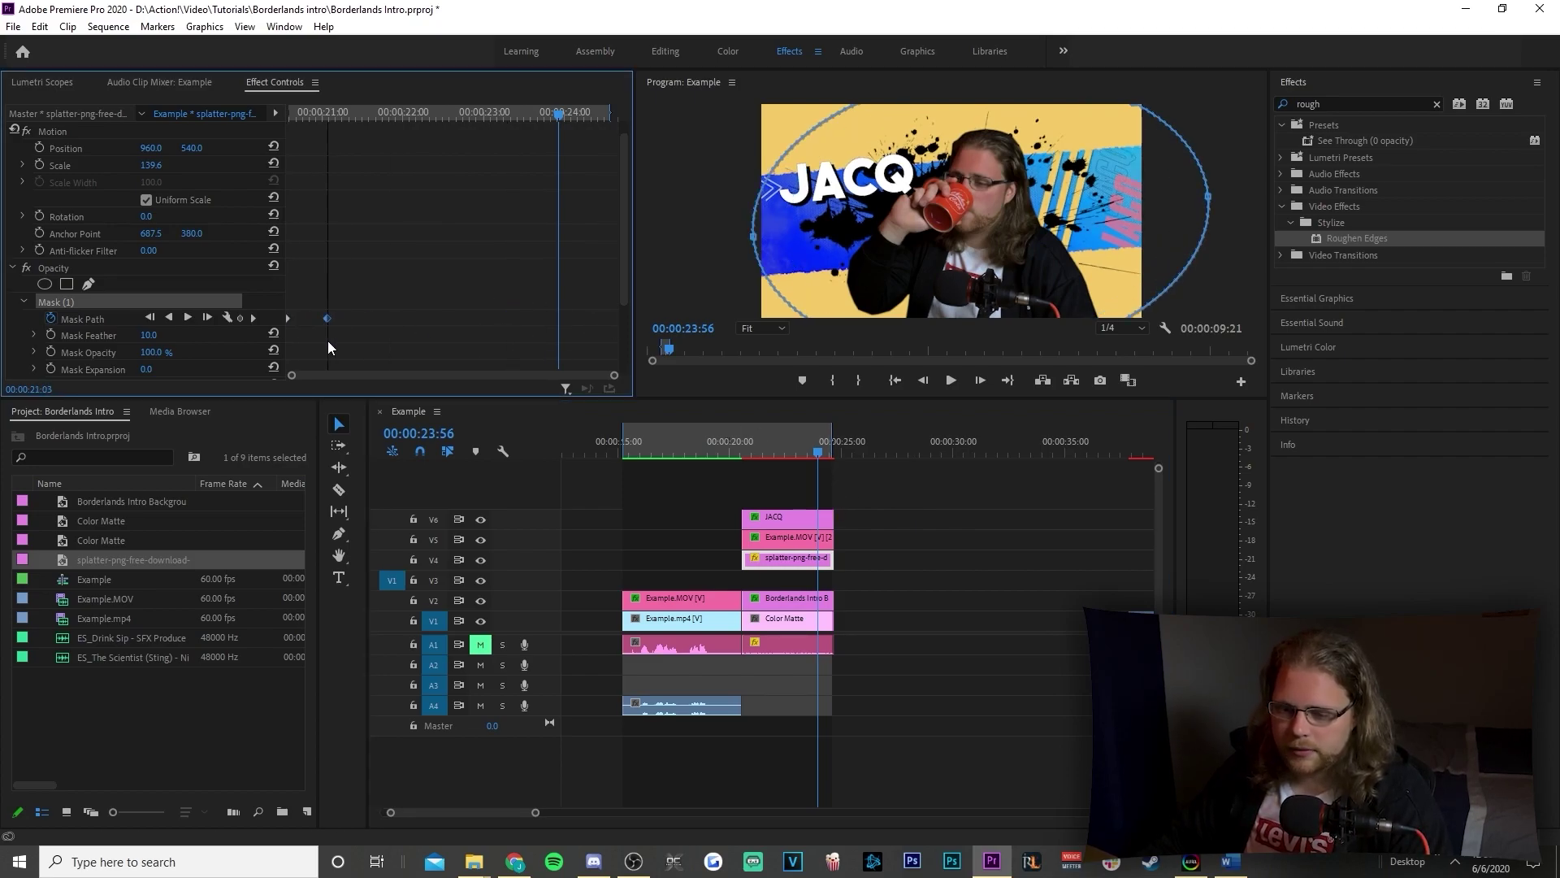
pyautogui.moveTo(815, 456); pyautogui.dragTo(763, 455)
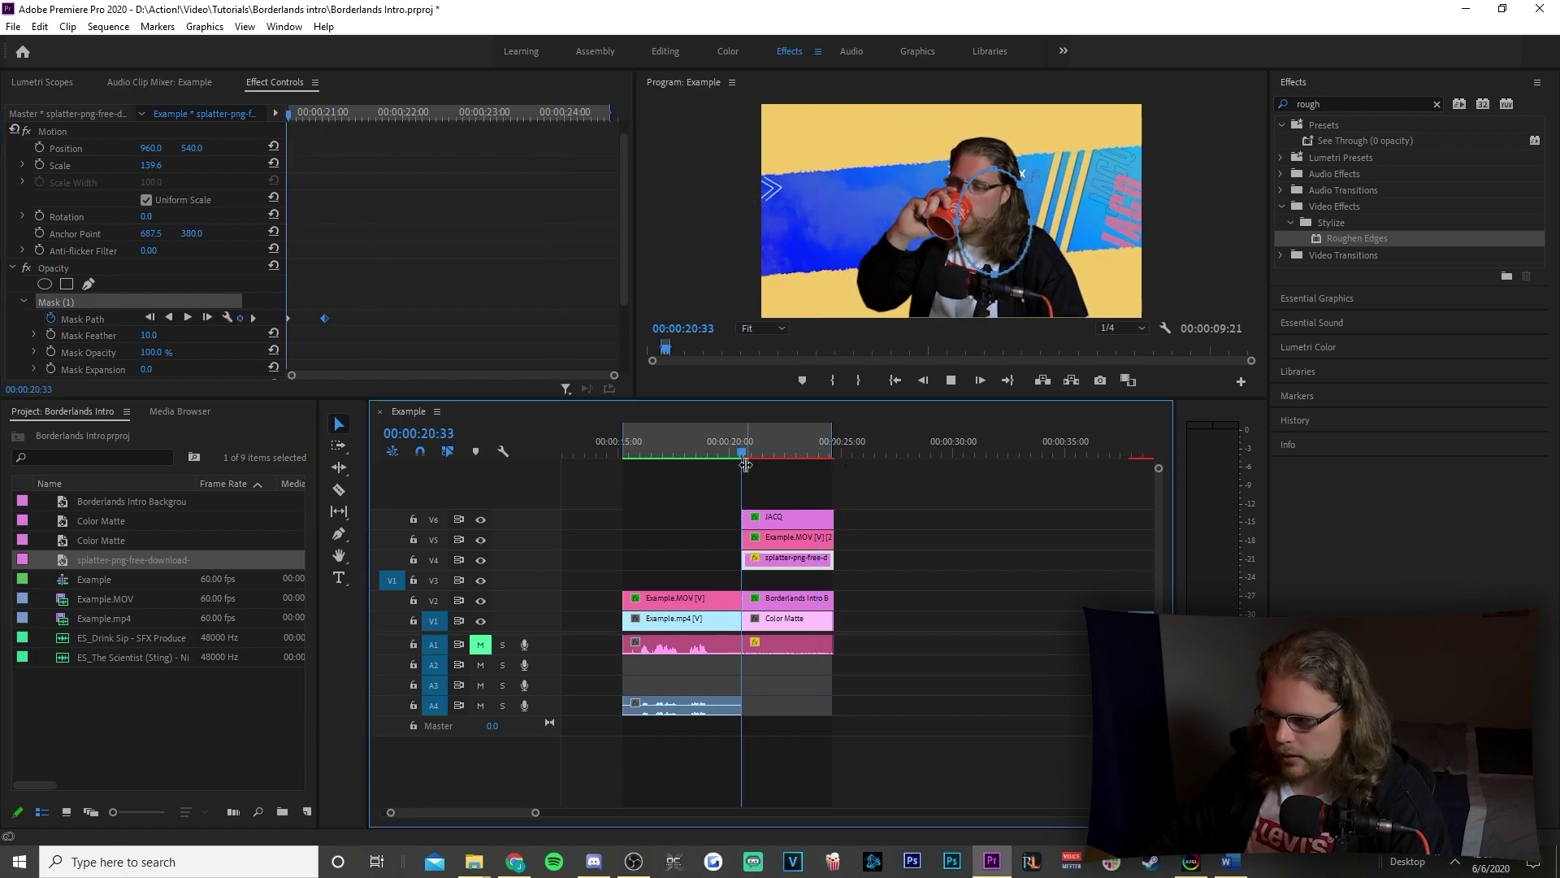